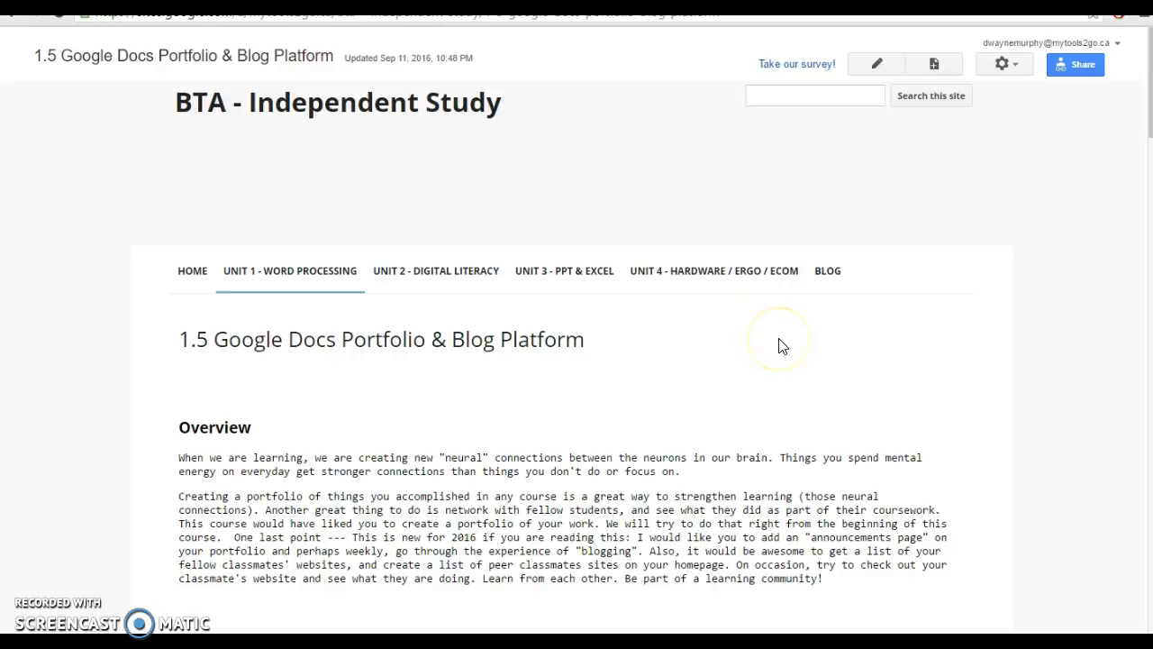
Examine the 1.5 Google Docs Portfolio & Blog Platform page's overview, curricular connection and the course's unit topics
scroll(782, 347, "down", 3)
scroll(778, 339, "up", 1)
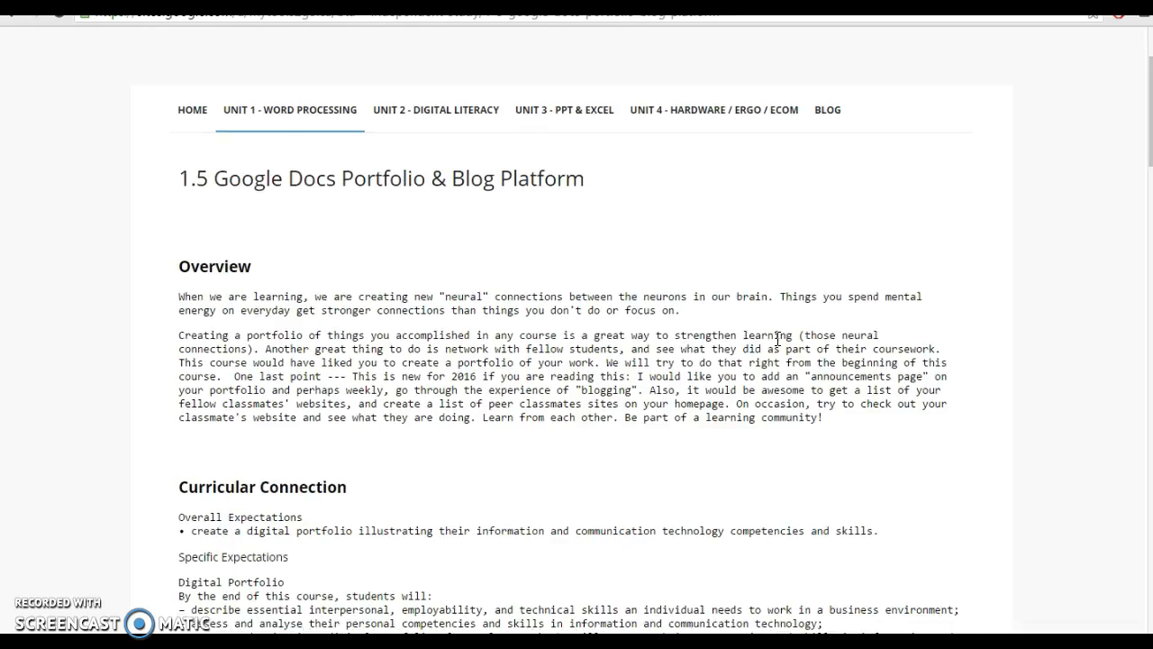
scroll(675, 260, "up", 2)
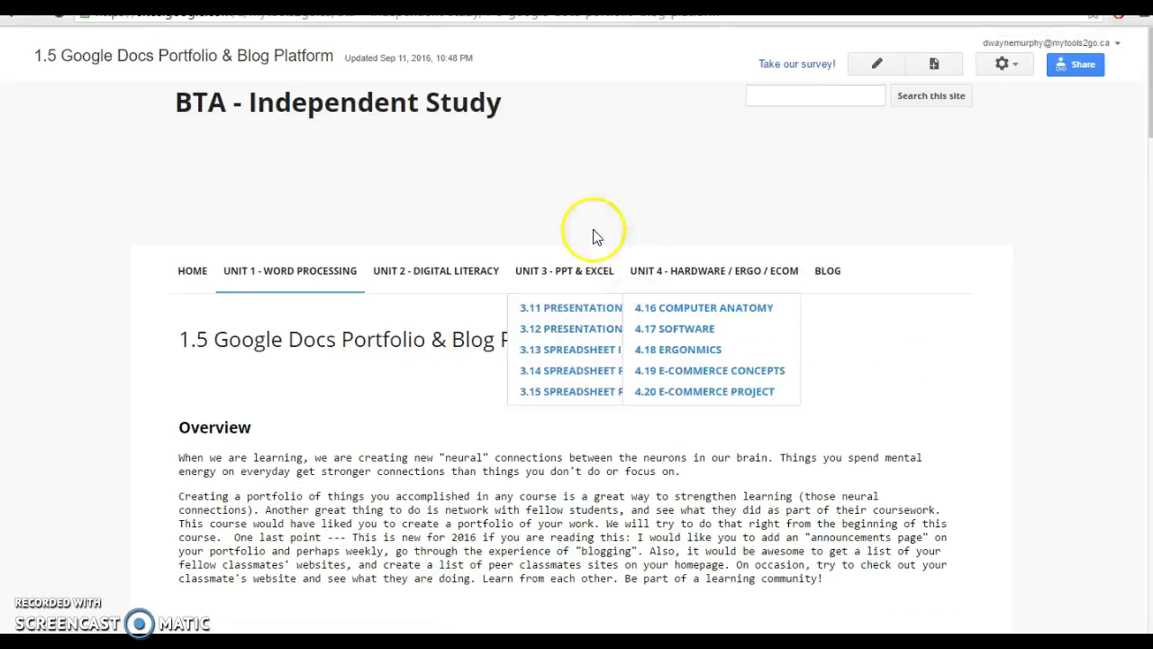
scroll(630, 309, "down", 1)
scroll(631, 311, "down", 10)
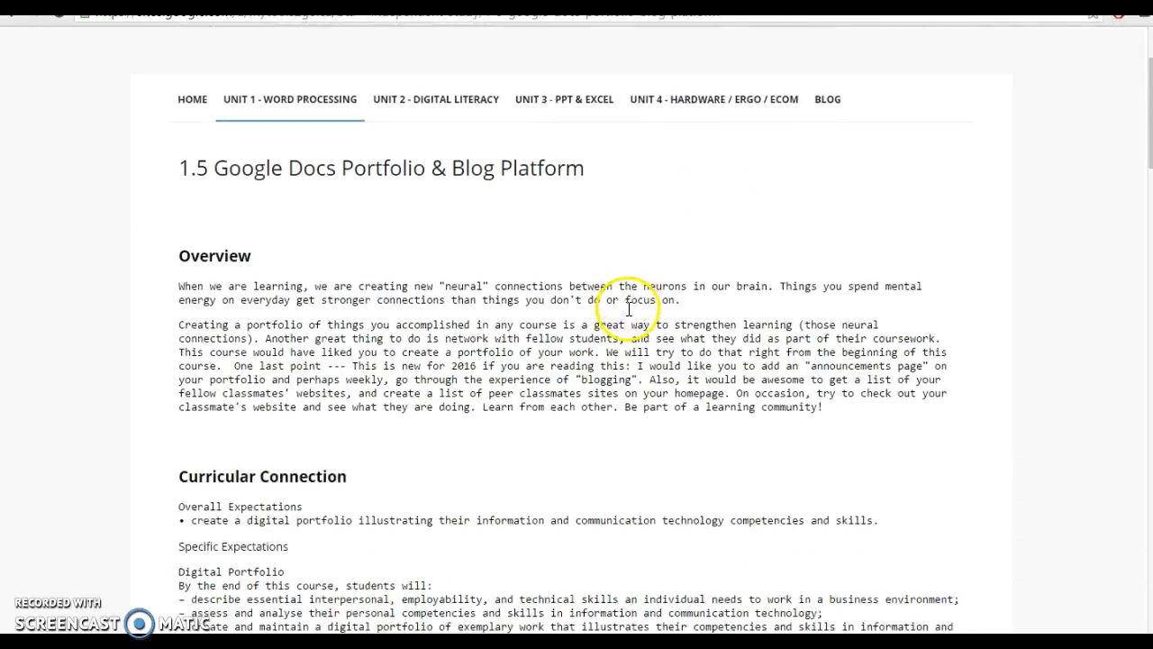
scroll(628, 322, "up", 10)
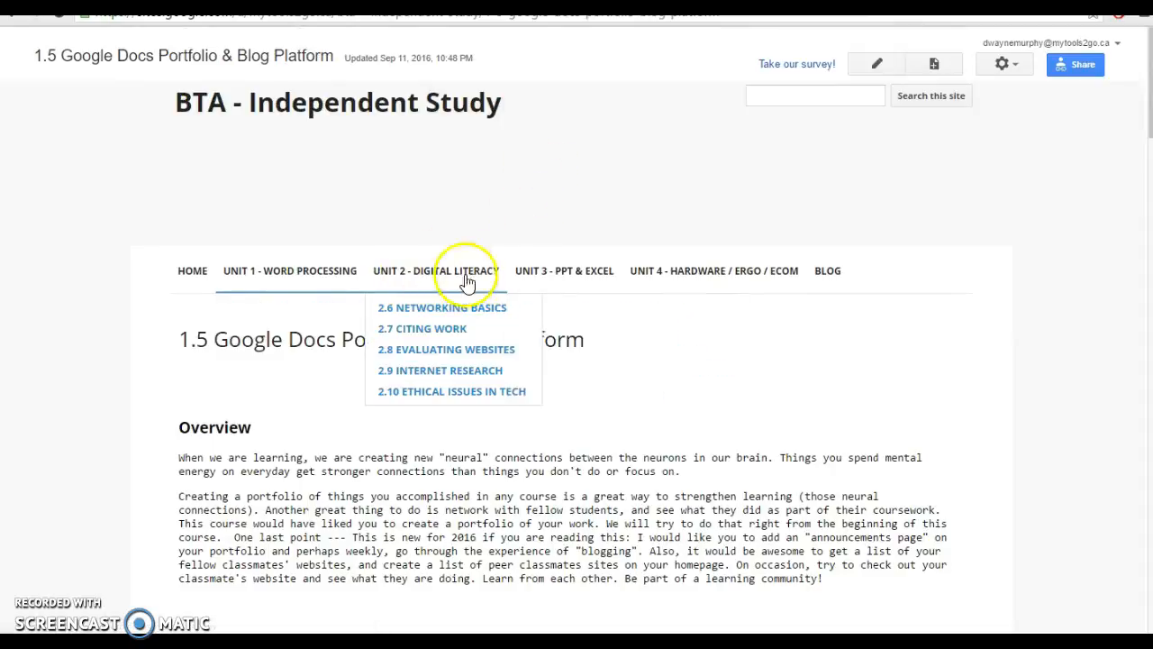
mouse_move(441, 271)
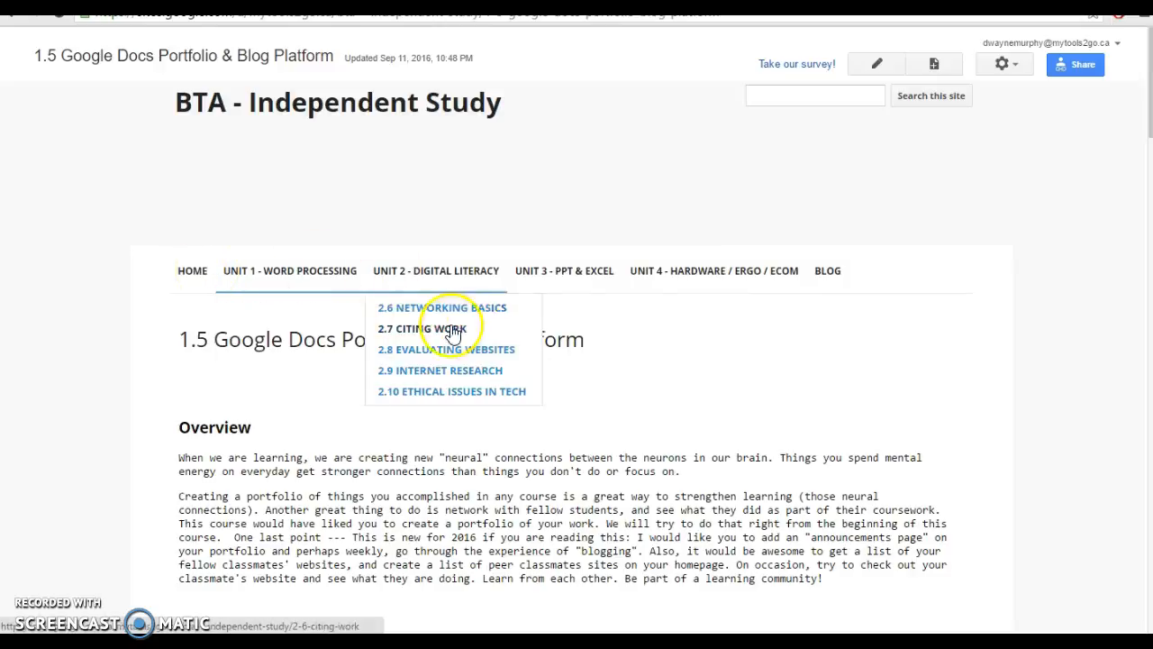
mouse_move(351, 298)
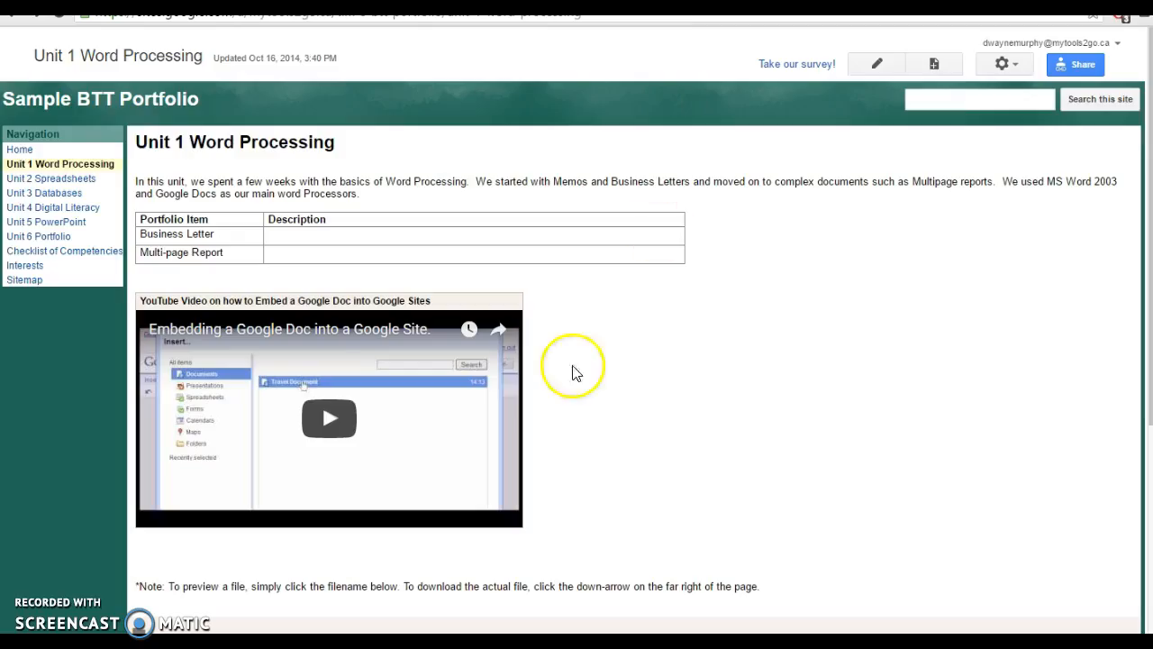
Open the Home page of the Sample BTT Portfolio site and preview it as a viewer
left_click(19, 150)
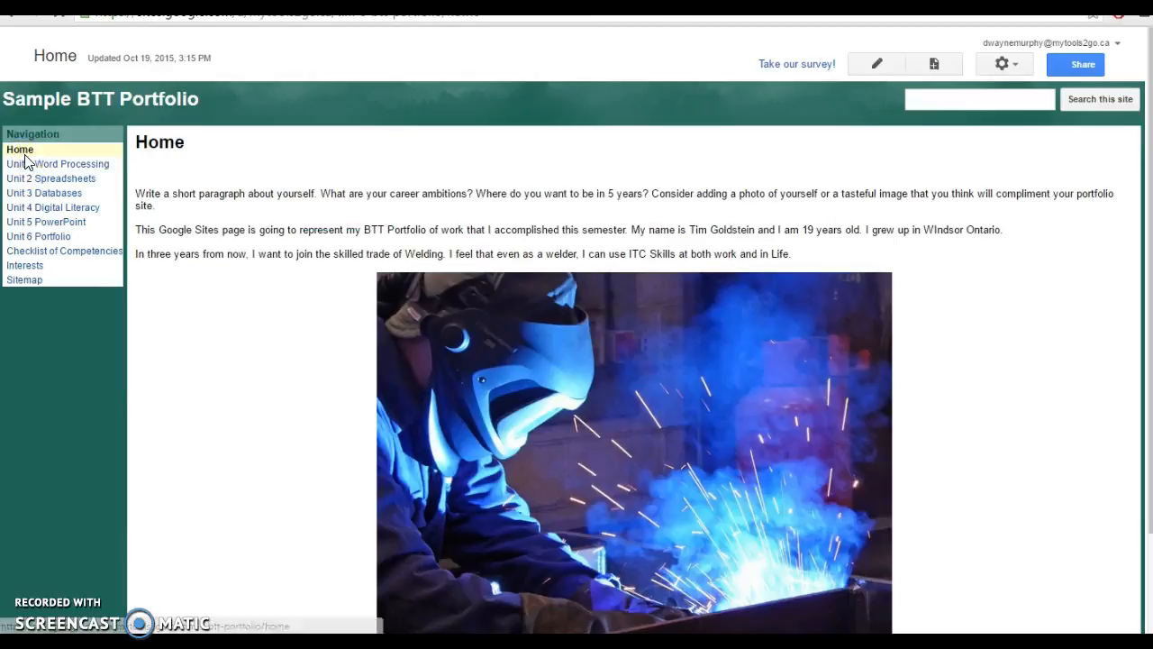
left_click(1007, 65)
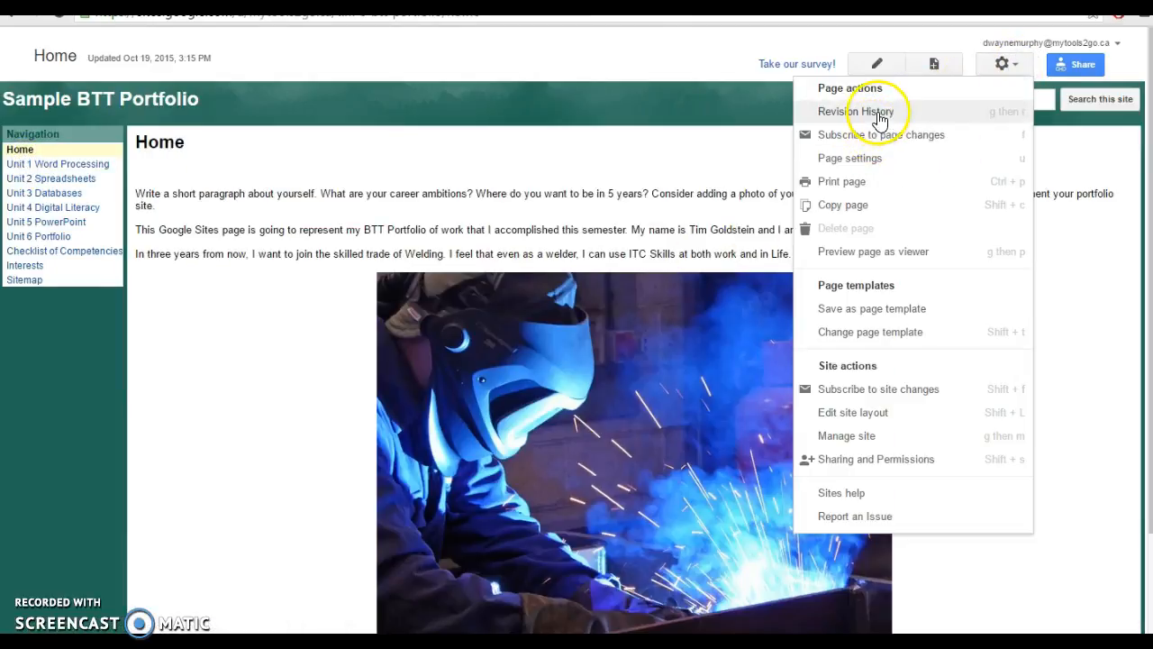
left_click(872, 255)
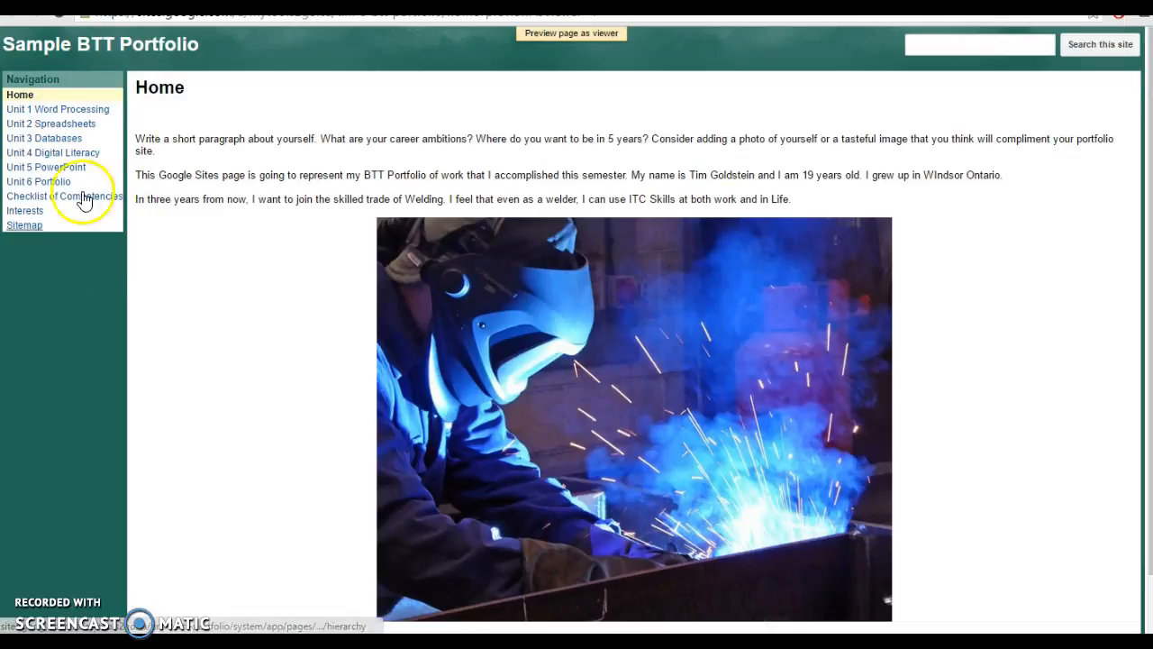
Open the Unit 1 Word Processing page and examine its portfolio item table, file preview note and attached files
left_click(39, 110)
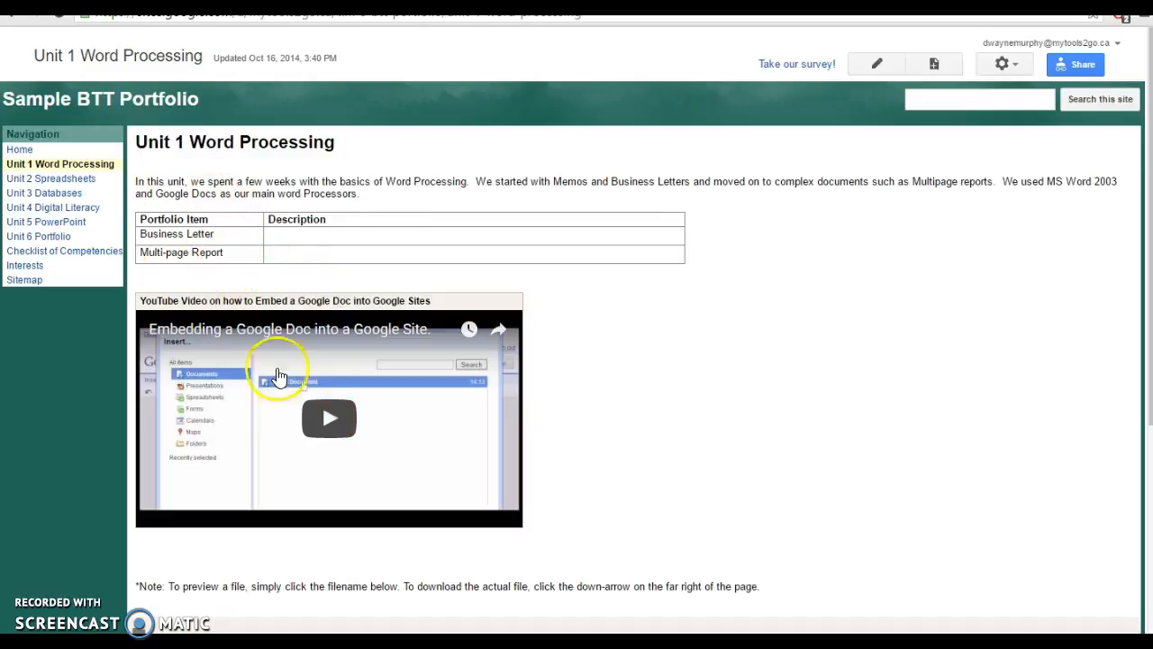
scroll(330, 267, "down", 3)
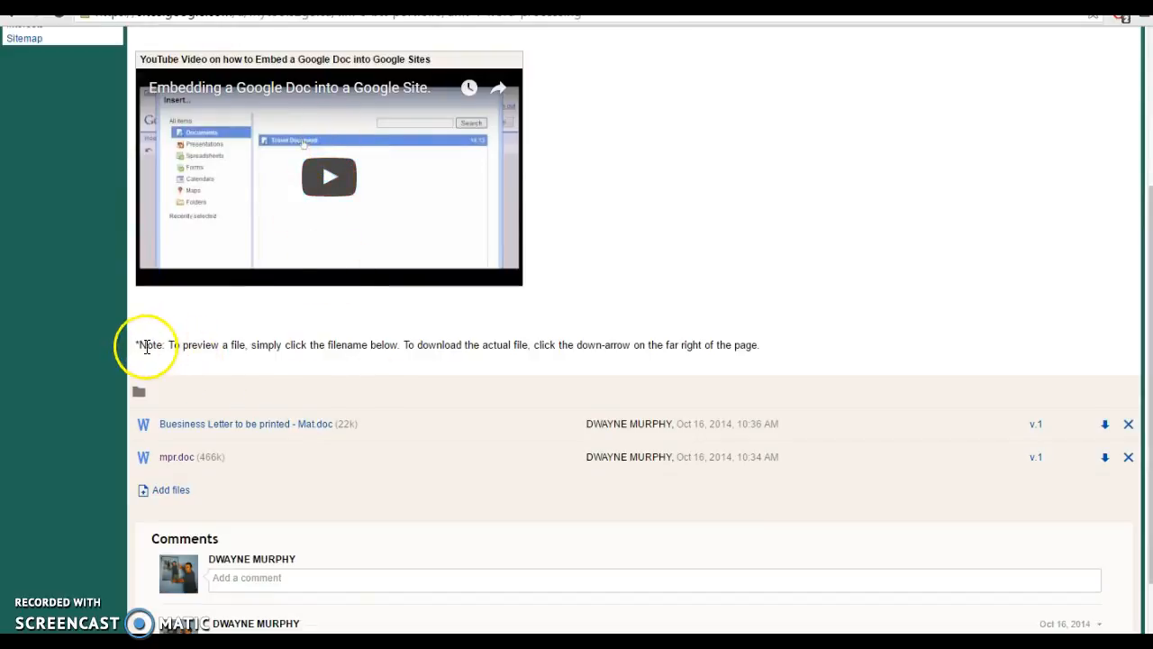
left_click_drag(146, 345, 294, 358)
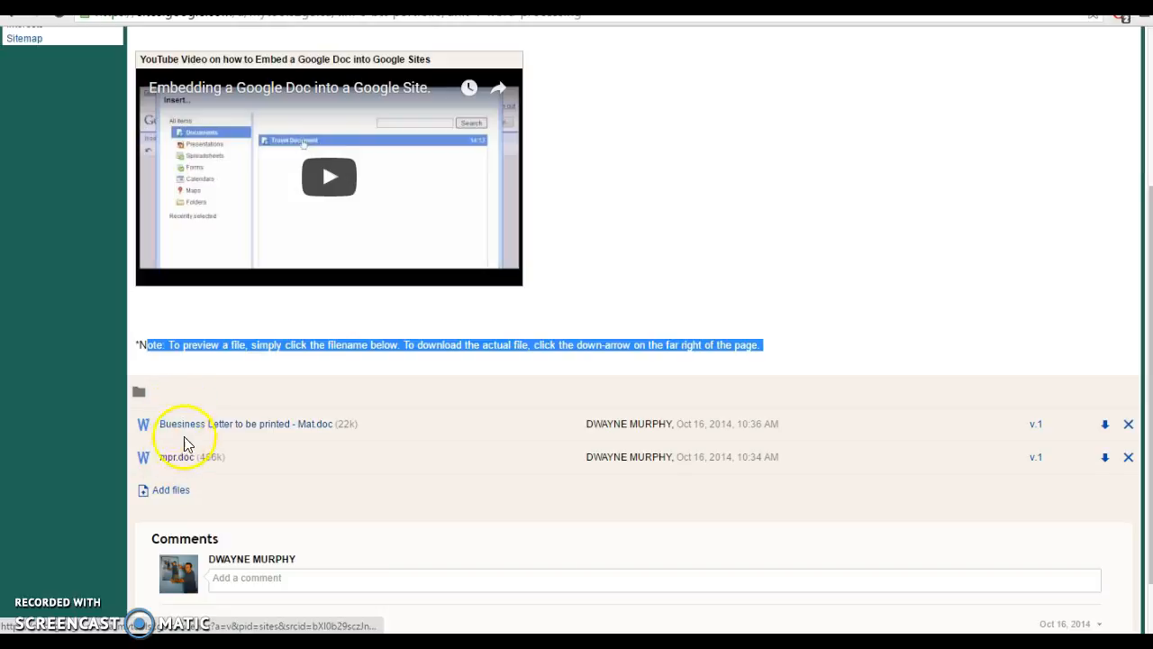
scroll(309, 432, "up", 3)
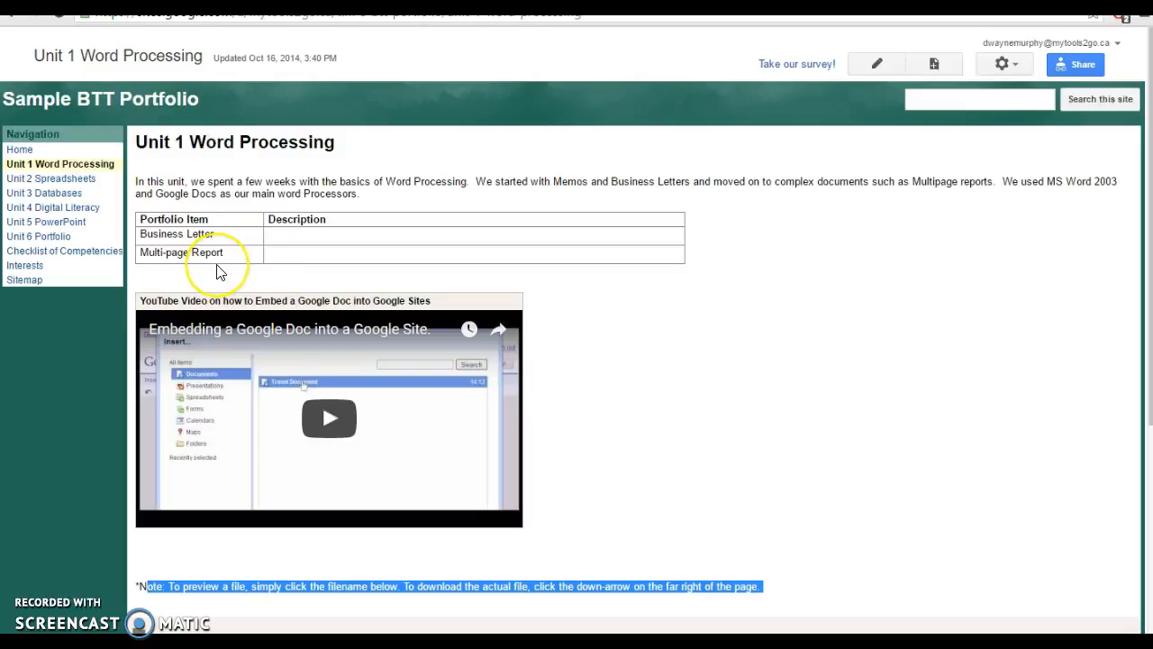
left_click(322, 243)
scroll(317, 248, "down", 3)
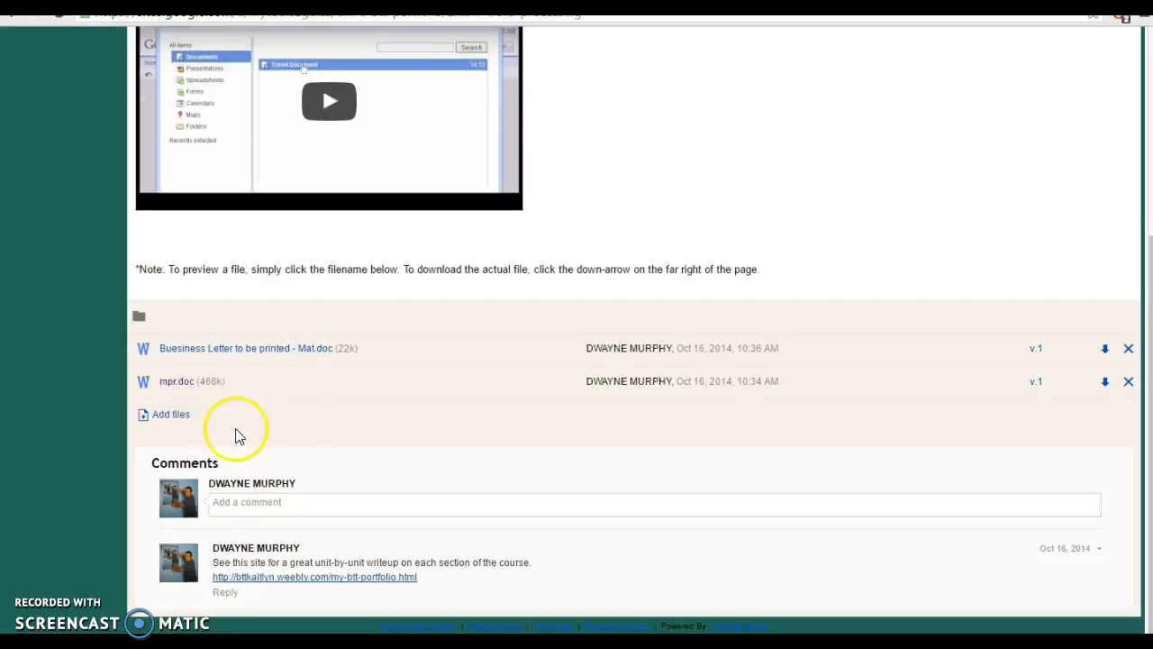
Preview the attached business letter document, read it through, and return to the Unit 1 Word Processing page
left_click(291, 352)
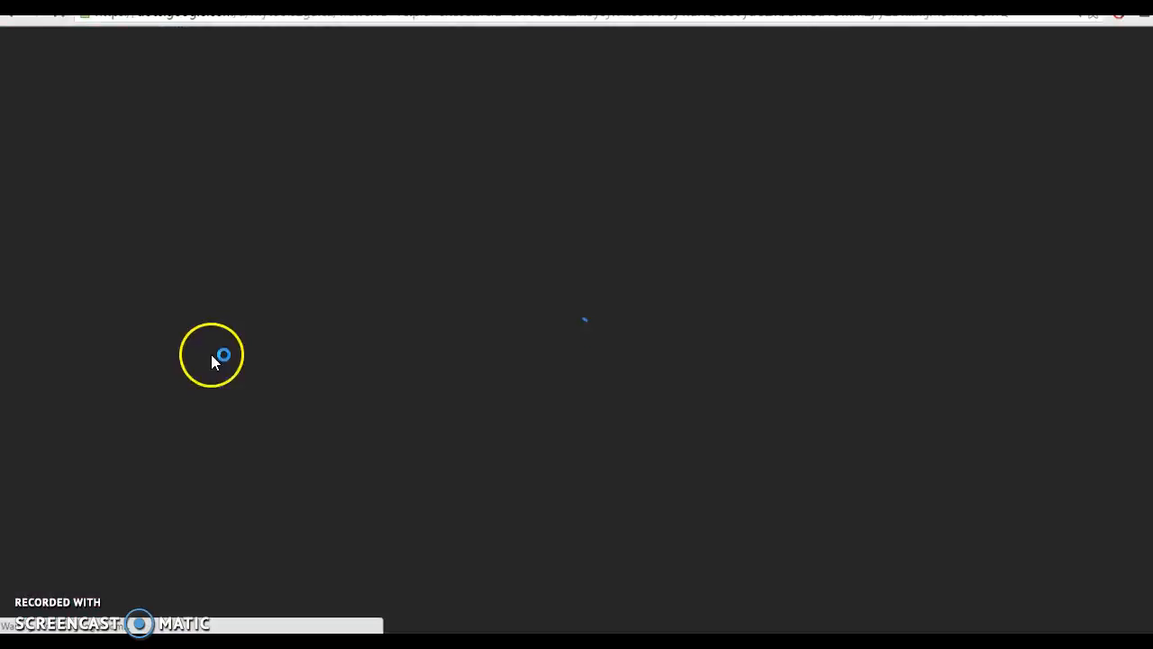
scroll(489, 309, "down", 5)
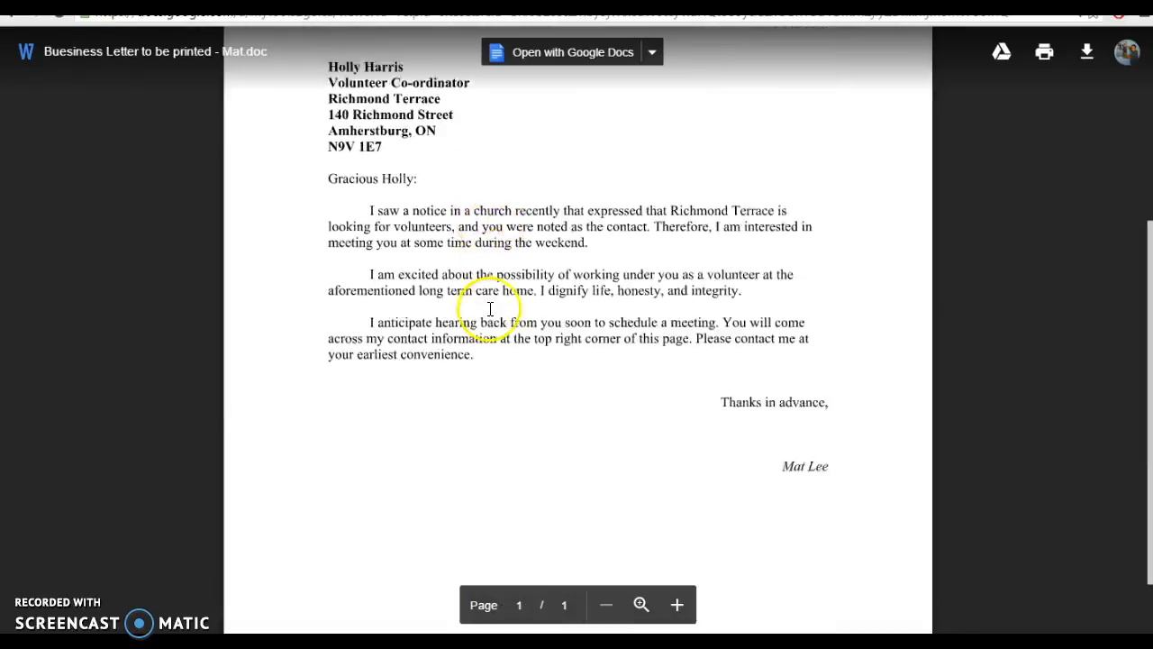
scroll(489, 309, "up", 3)
scroll(489, 310, "up", 1)
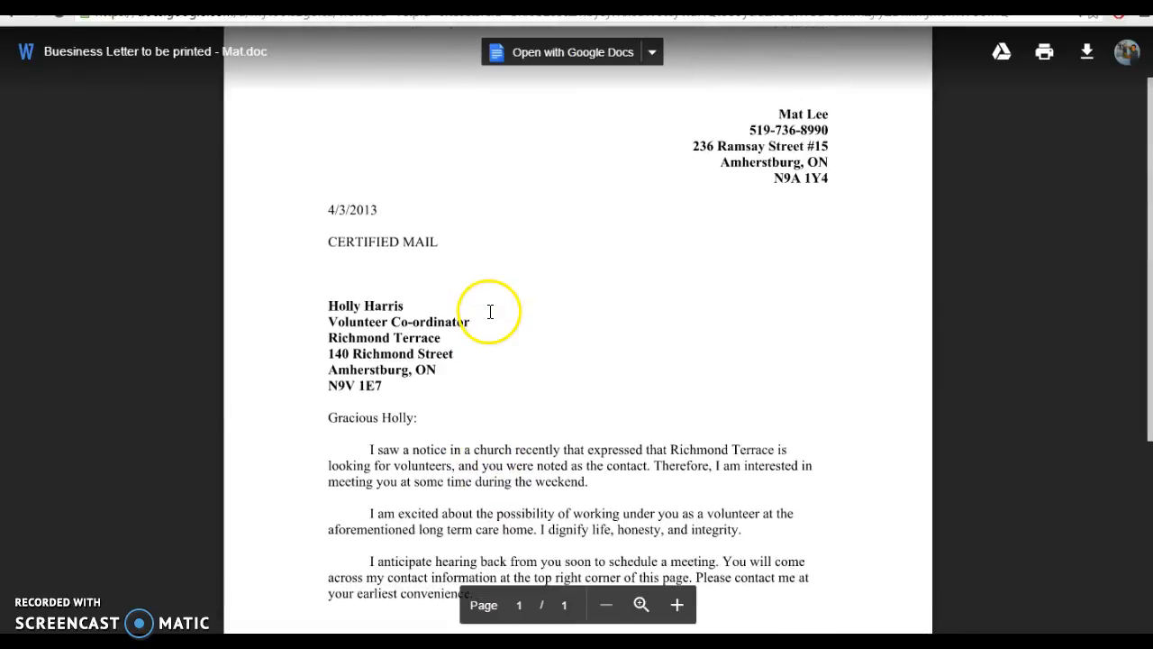
scroll(489, 311, "down", 3)
scroll(490, 315, "up", 3)
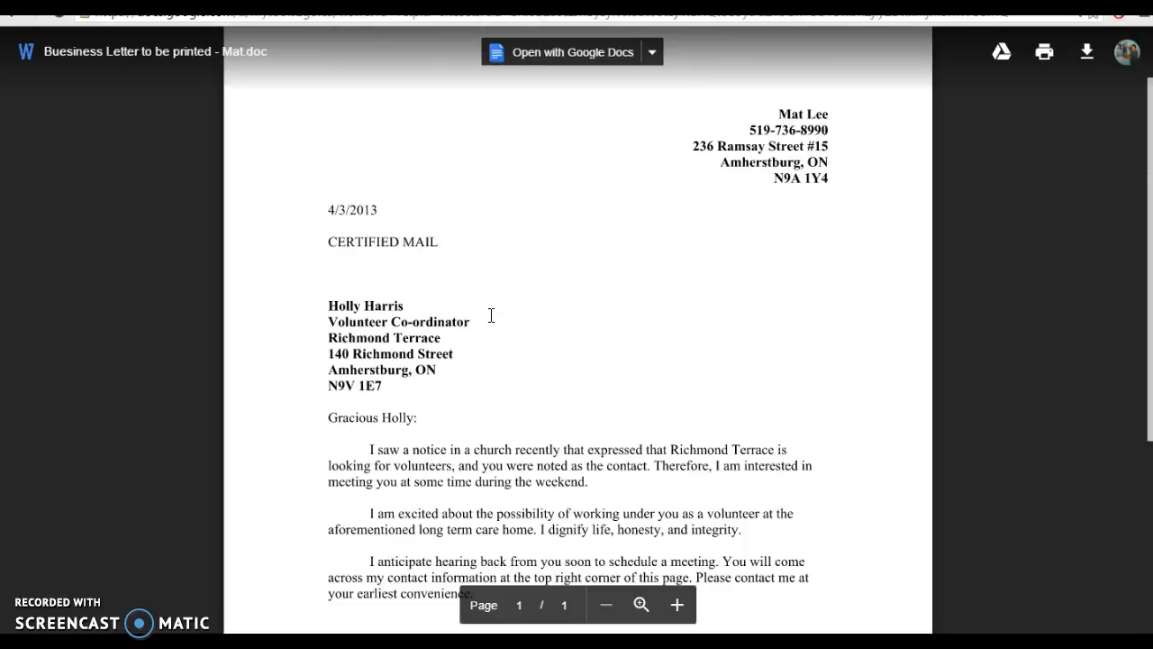
scroll(601, 285, "down", 2)
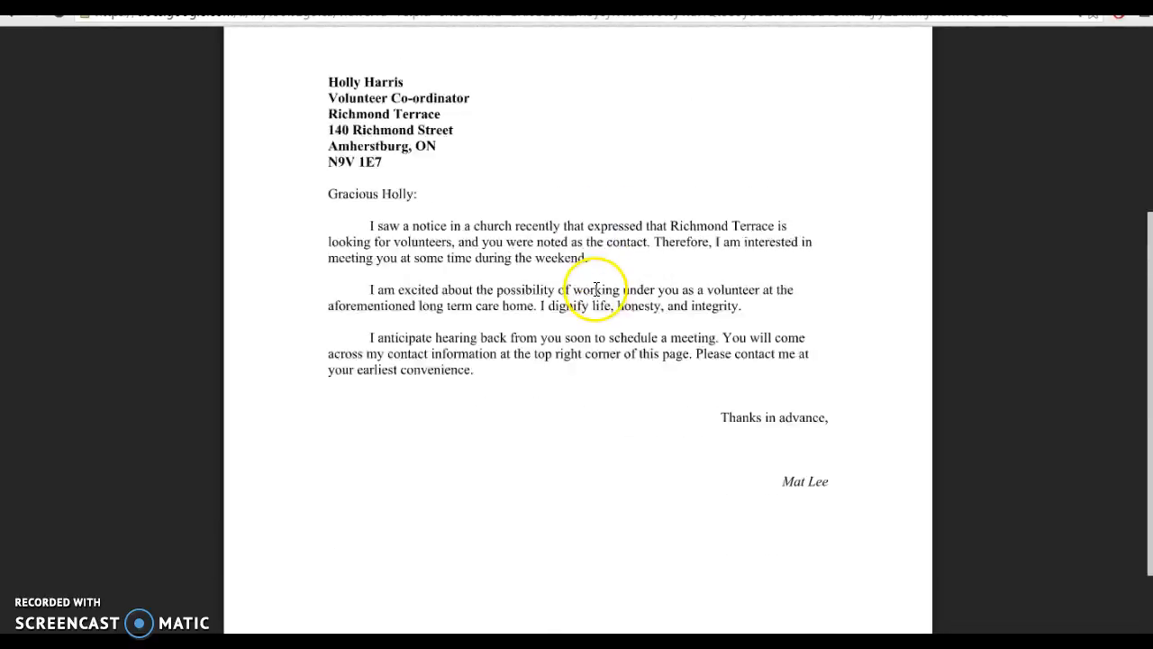
scroll(586, 289, "up", 3)
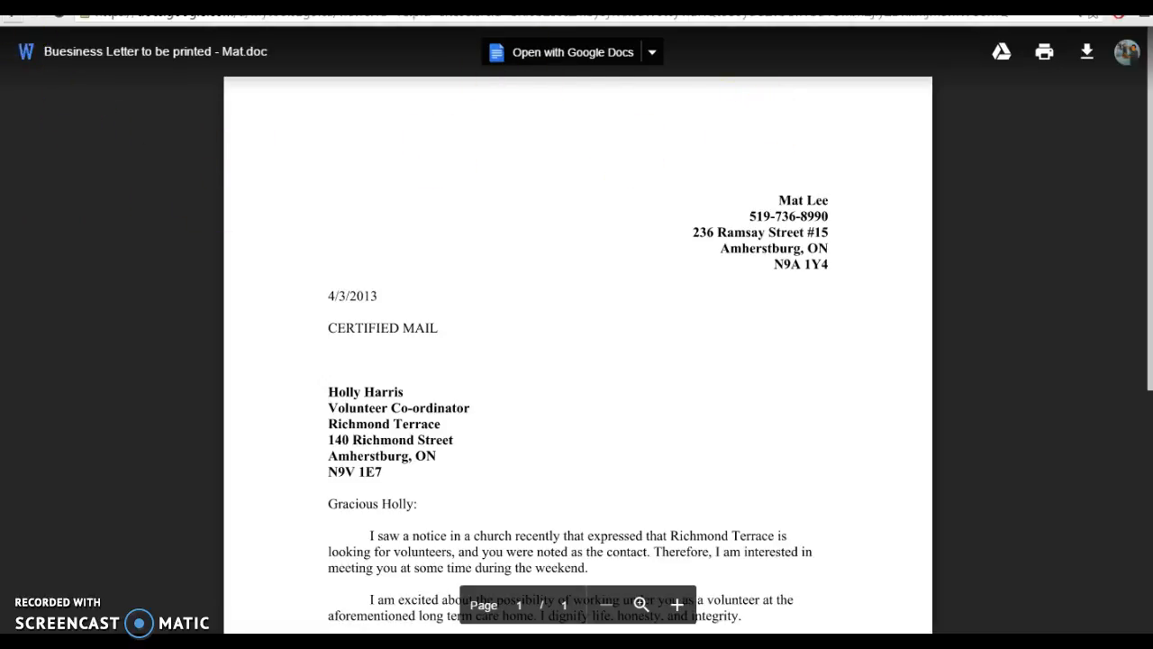
left_click(12, 18)
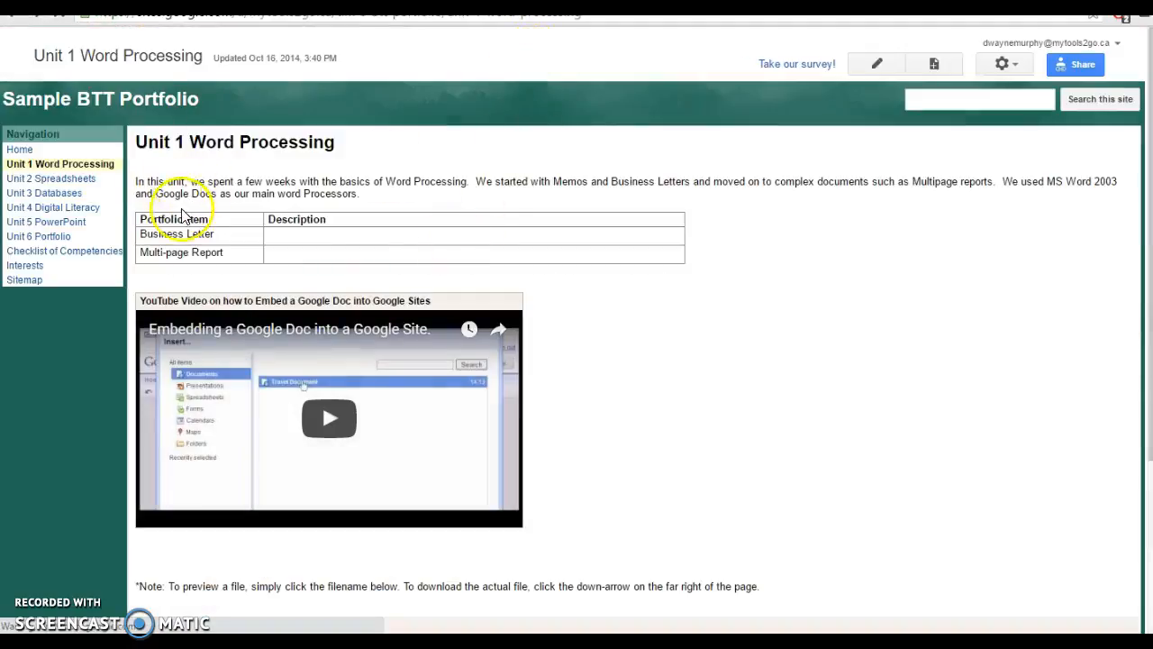
Browse the portfolio's Unit 2 Spreadsheets through Unit 5 PowerPoint pages and return to Home, waiting for any unresponsive pages
scroll(50, 226, "down", 3)
scroll(250, 240, "up", 3)
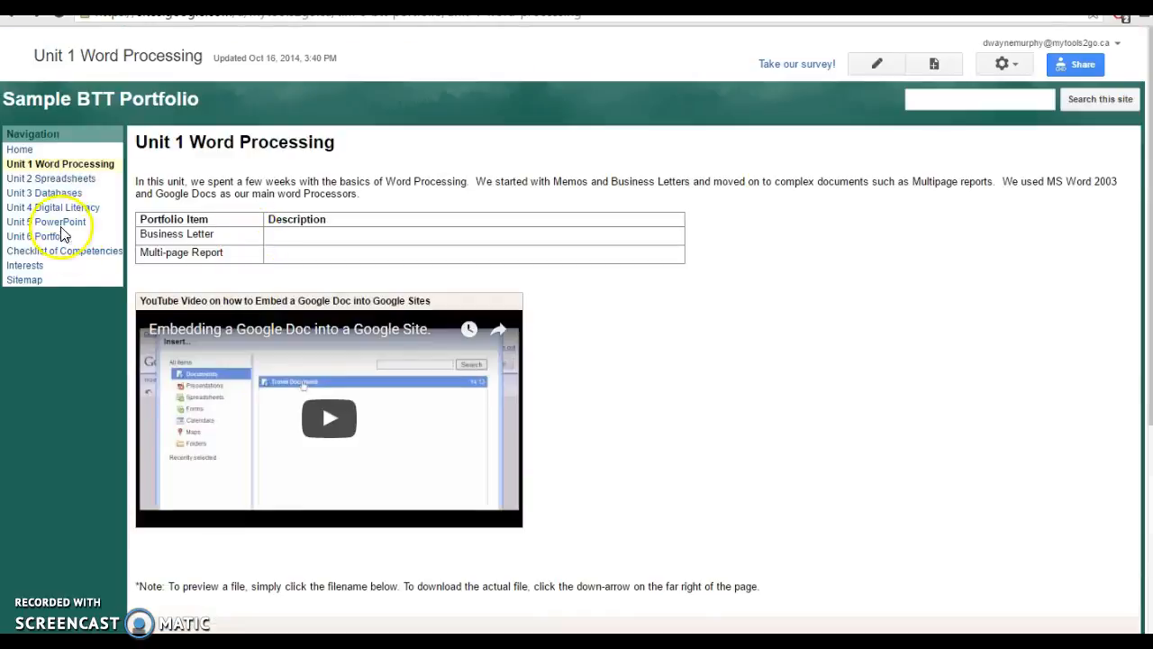
left_click(50, 178)
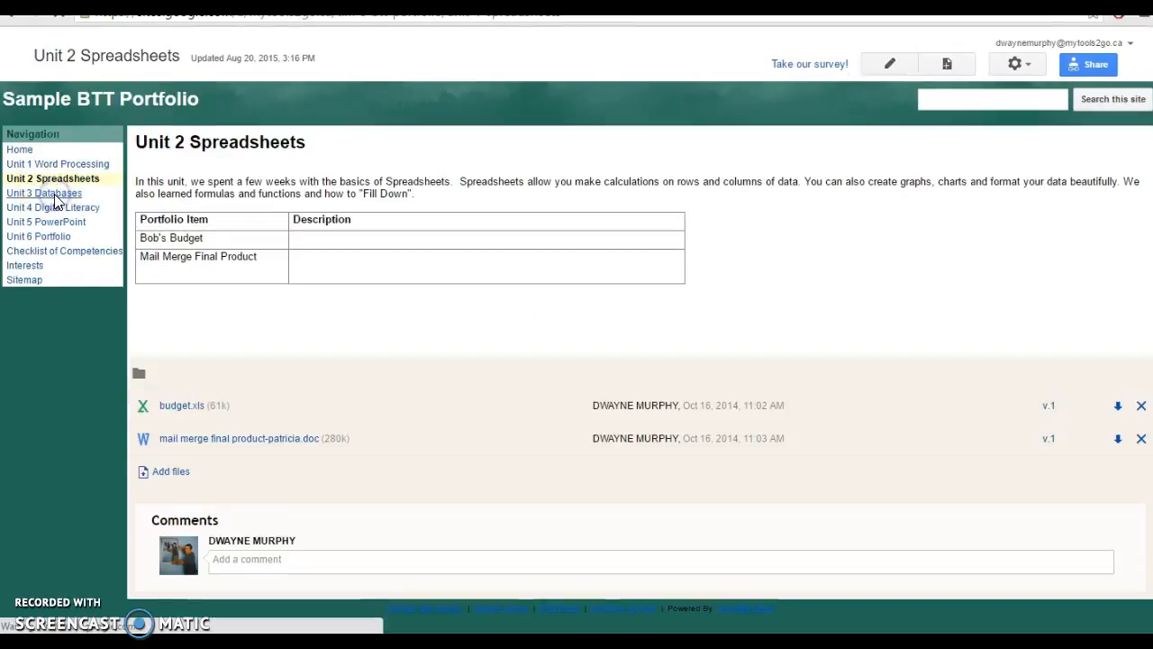
left_click(53, 194)
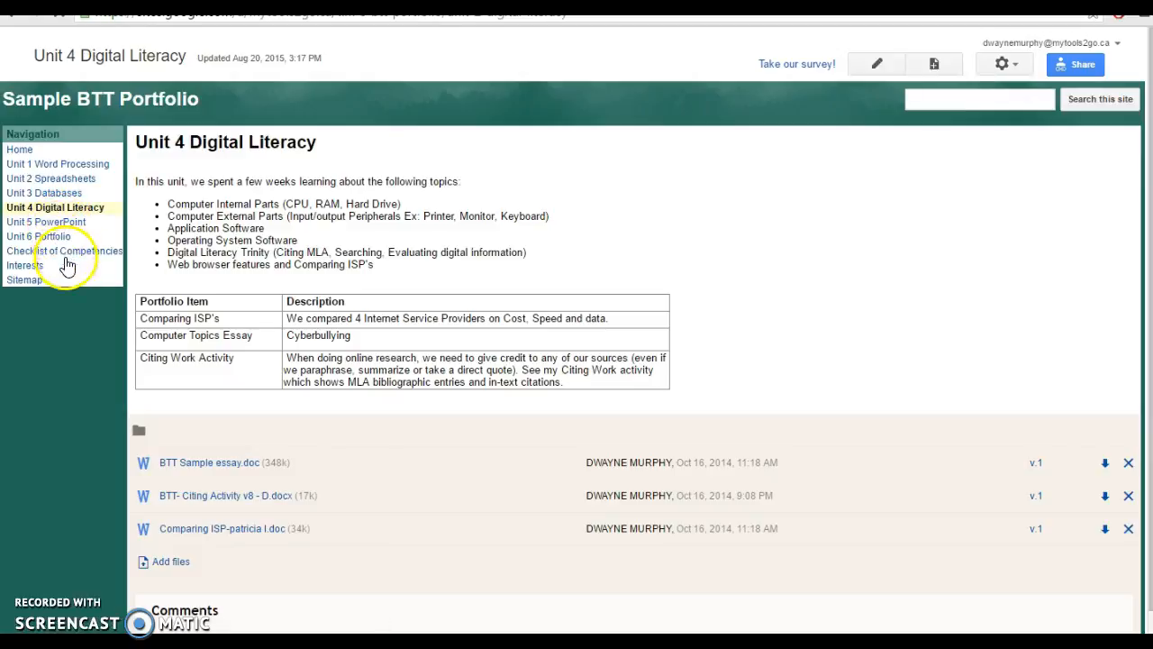
left_click(39, 267)
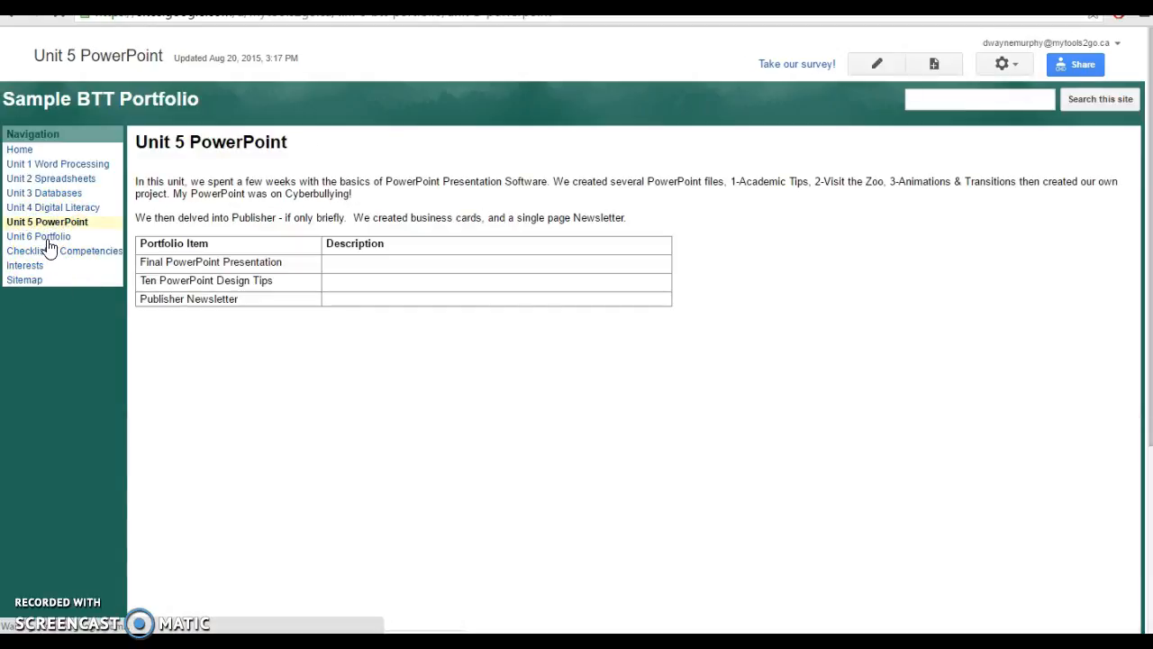
left_click(27, 154)
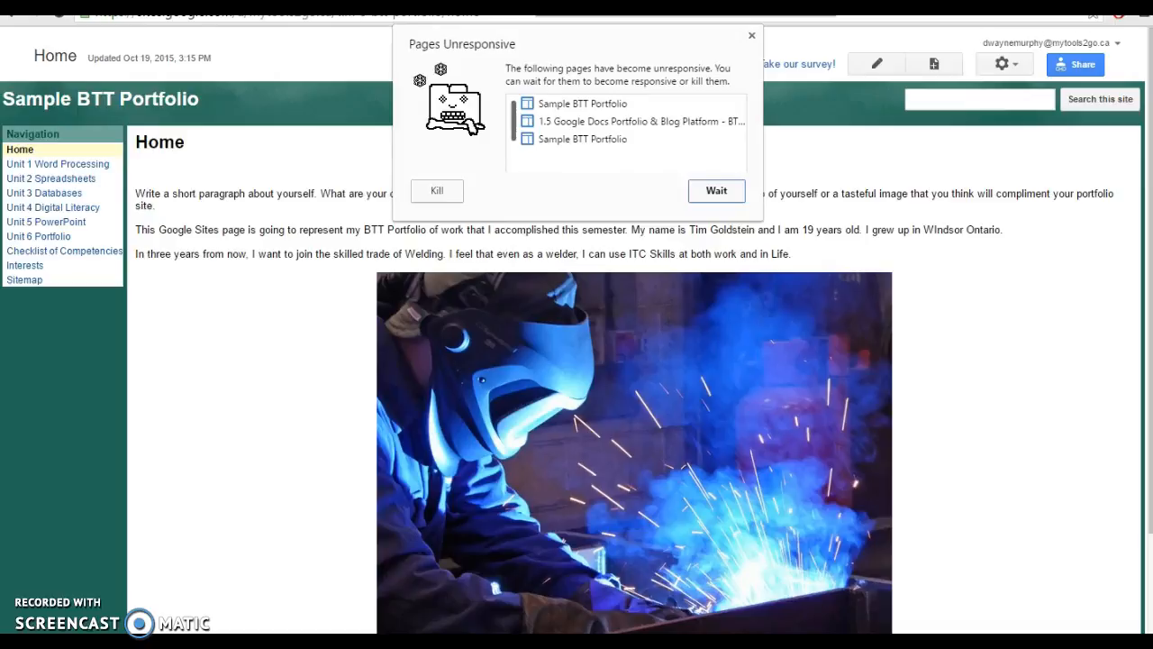
left_click(726, 191)
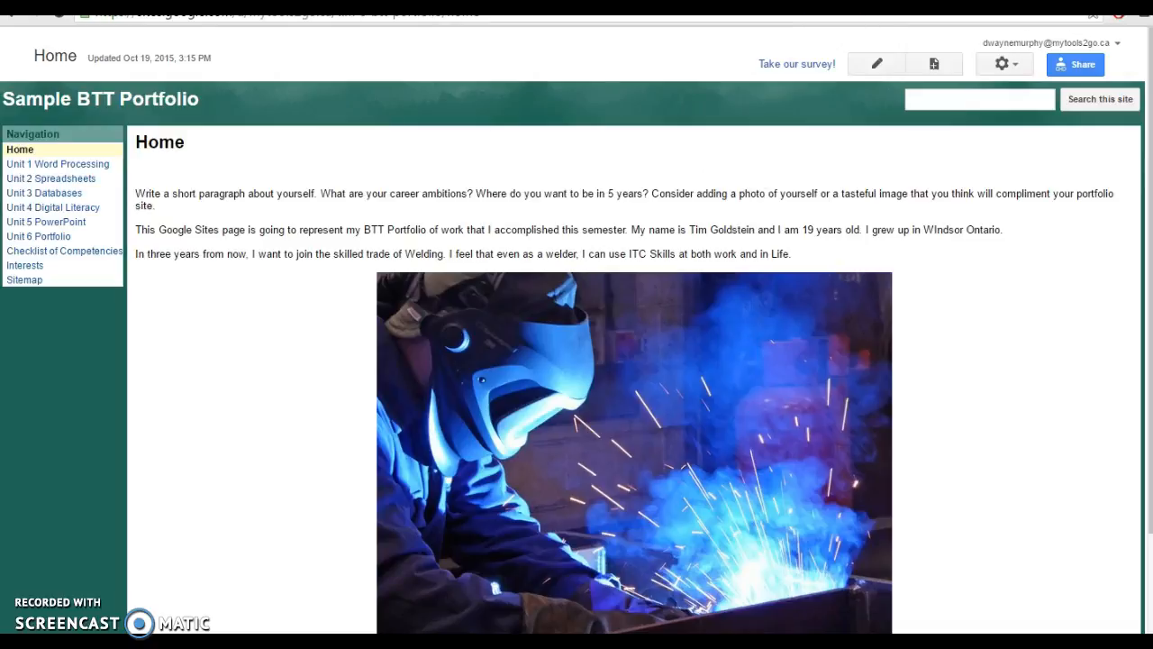
Switch to the Word document with the portfolio site map and highlight the SITES.GOOGLE.COM address in its text box
key("ctrl+Tab")
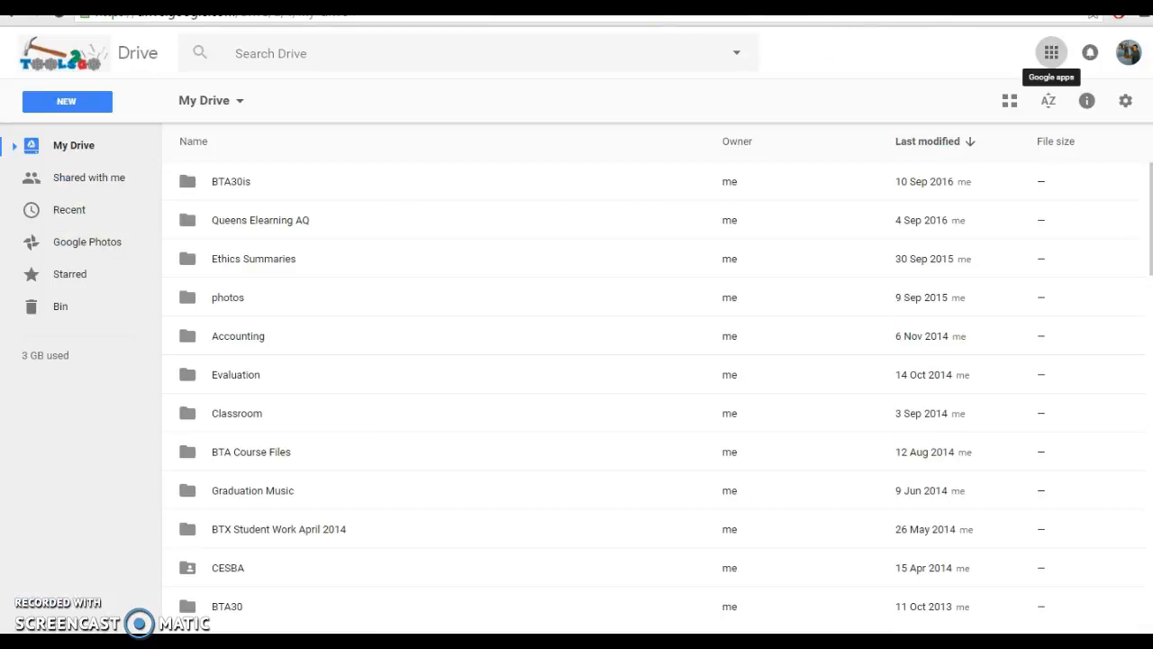
left_click(406, 641)
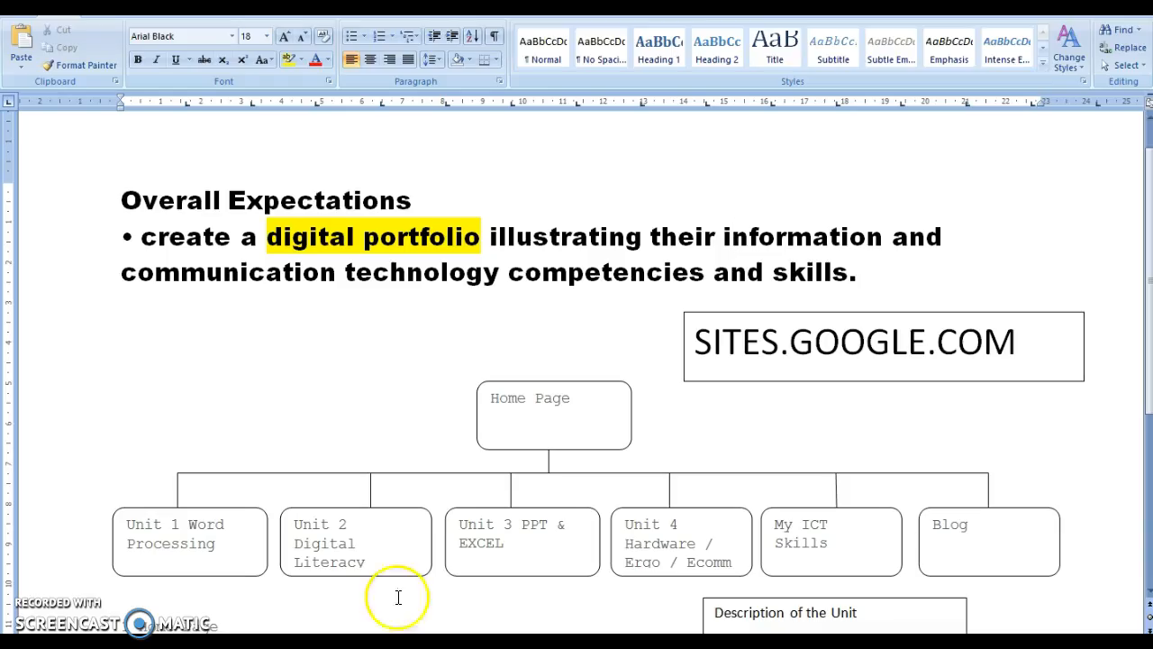
left_click(699, 336)
left_click_drag(730, 335, 999, 353)
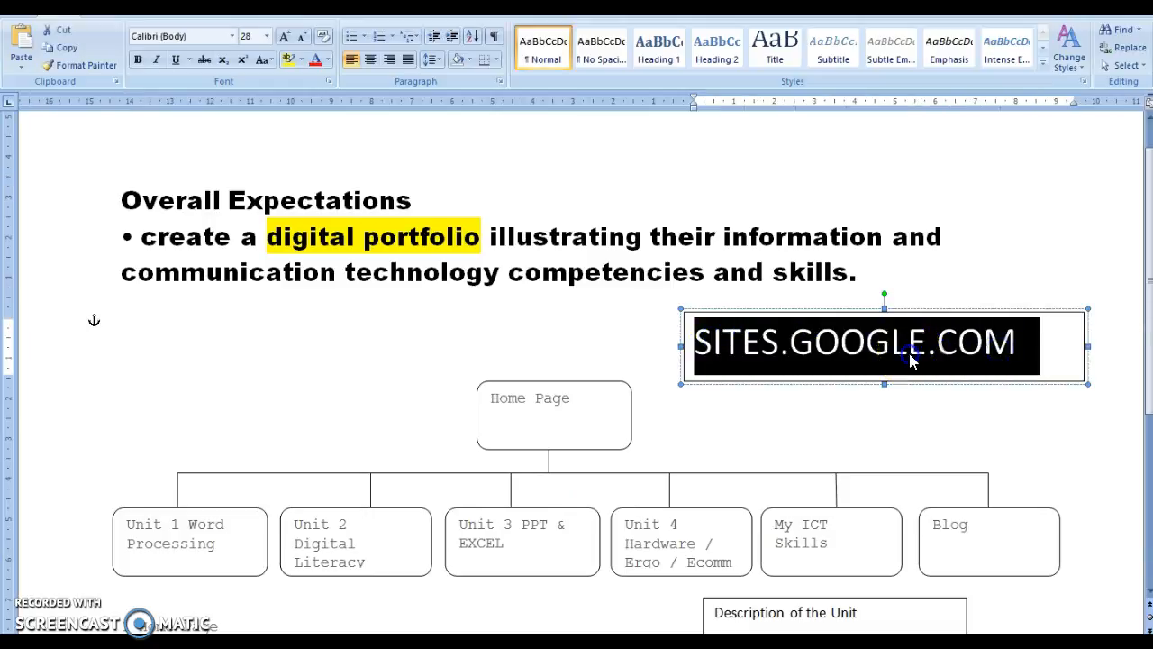
left_click(910, 358)
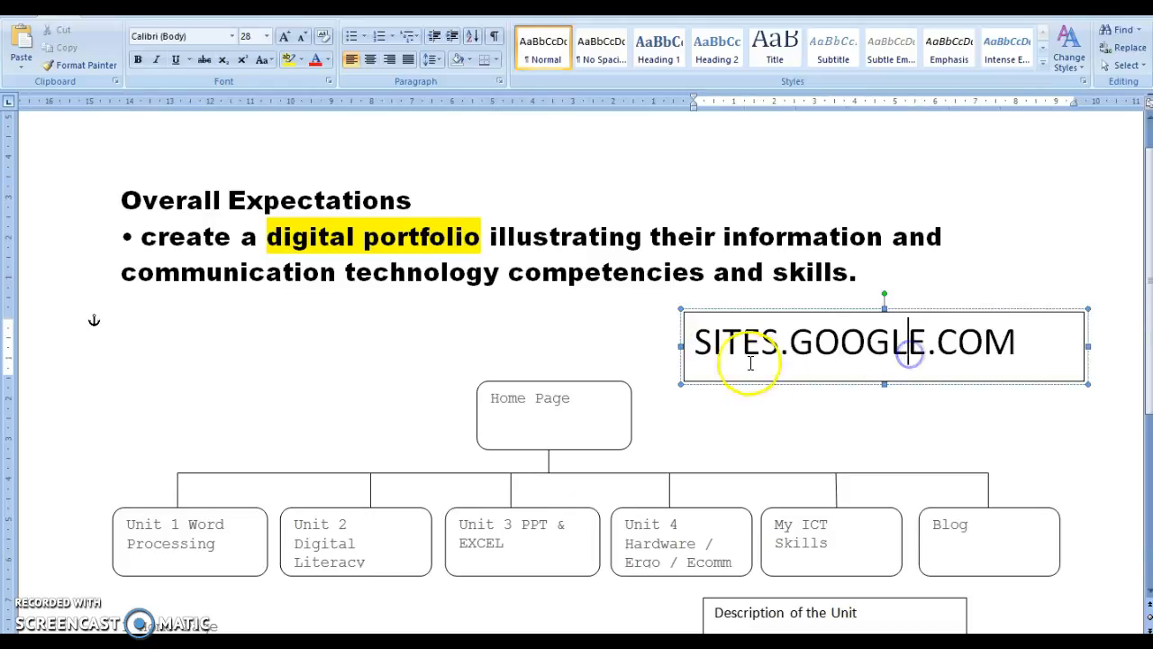
left_click(1031, 342)
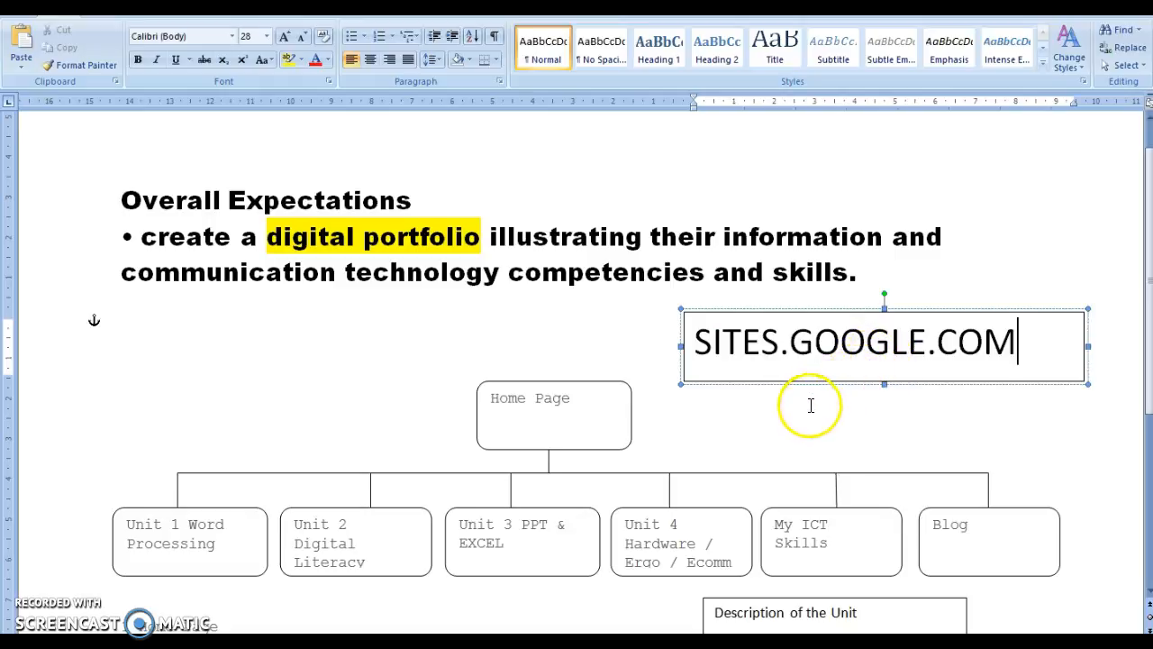
Switch to Google Sites and create a classic site from the blank template, named with the student's first name plus "BTA30 Porfolio 80"
key("alt+Tab")
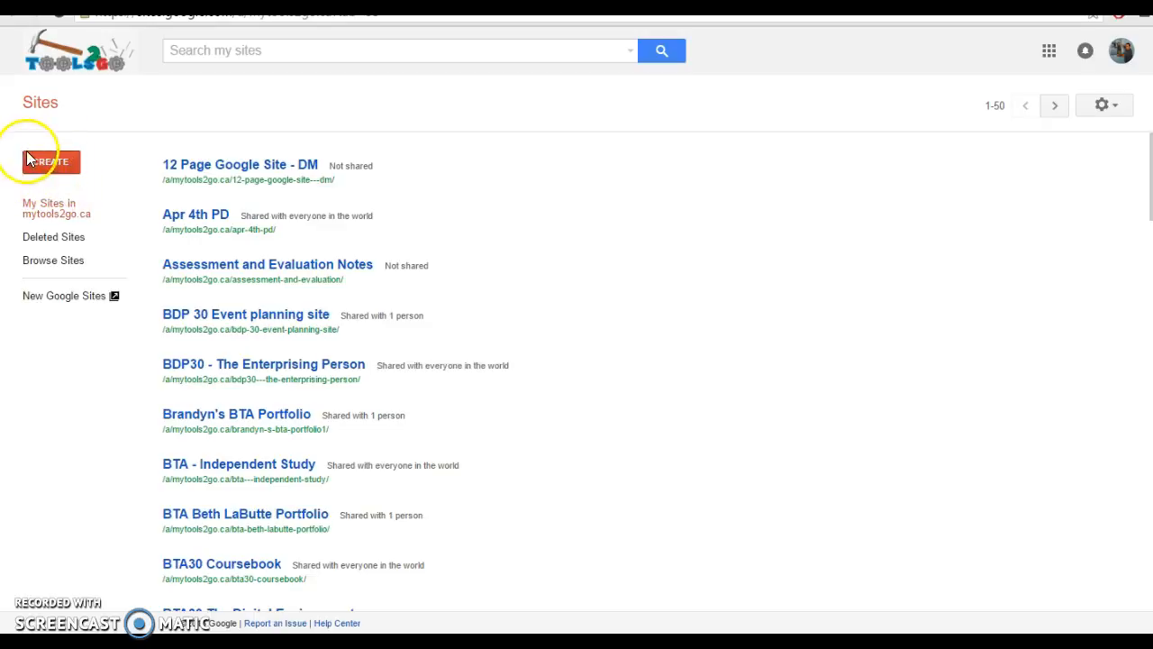
left_click(1050, 51)
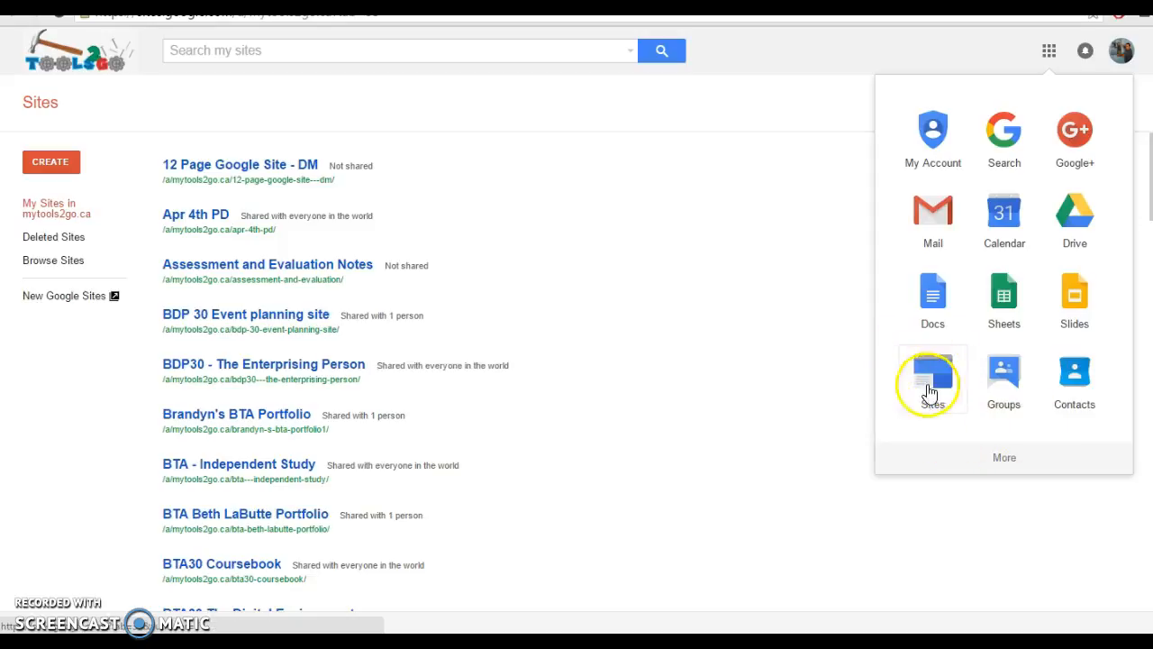
left_click(1049, 50)
left_click(50, 161)
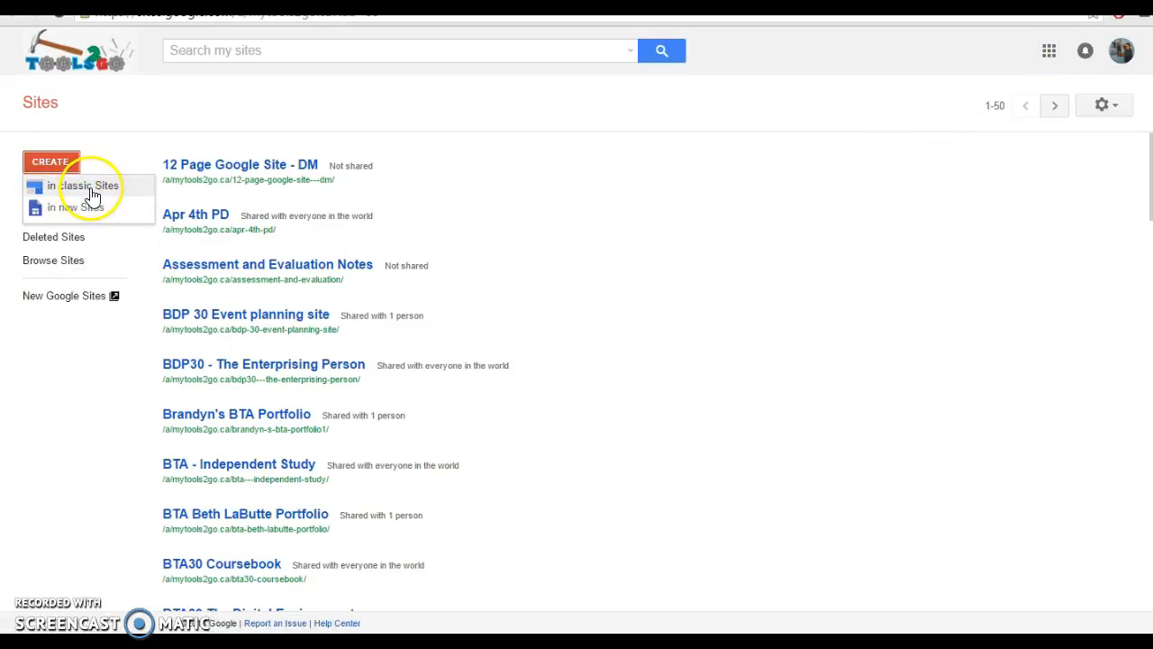
left_click(97, 191)
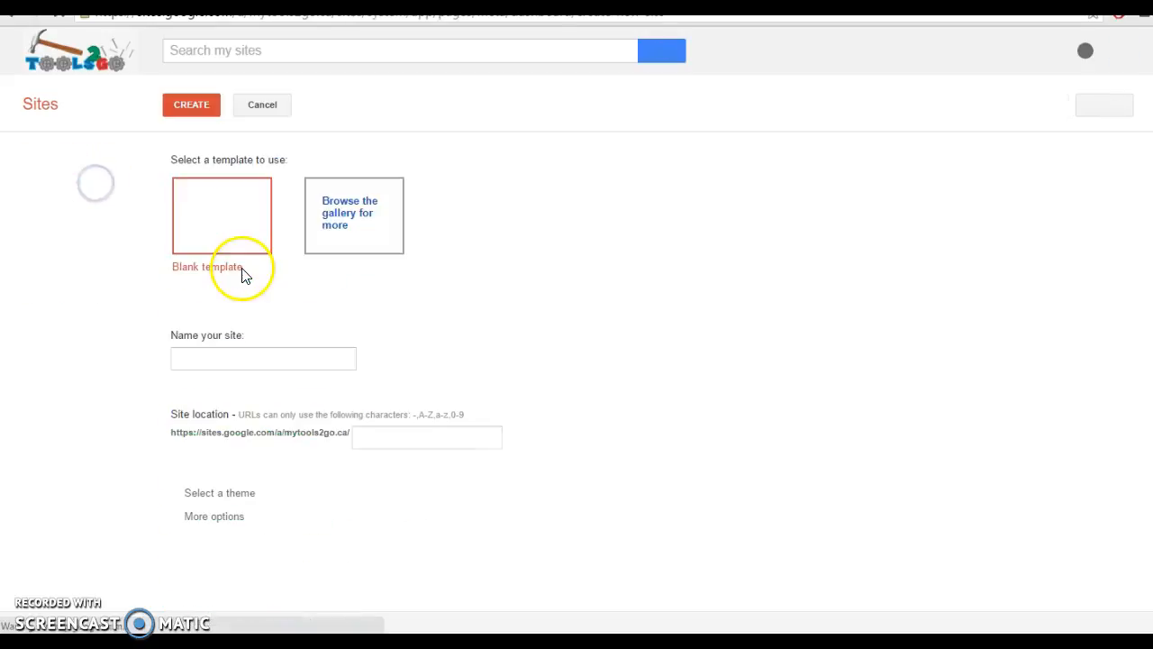
left_click(223, 359)
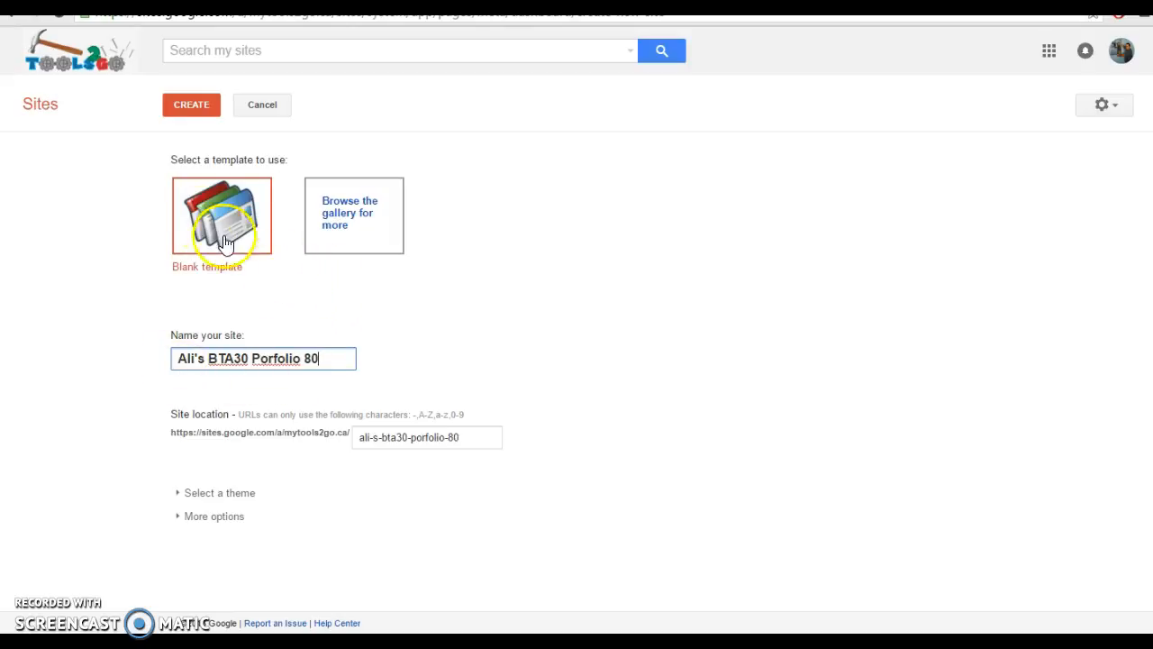
left_click(185, 111)
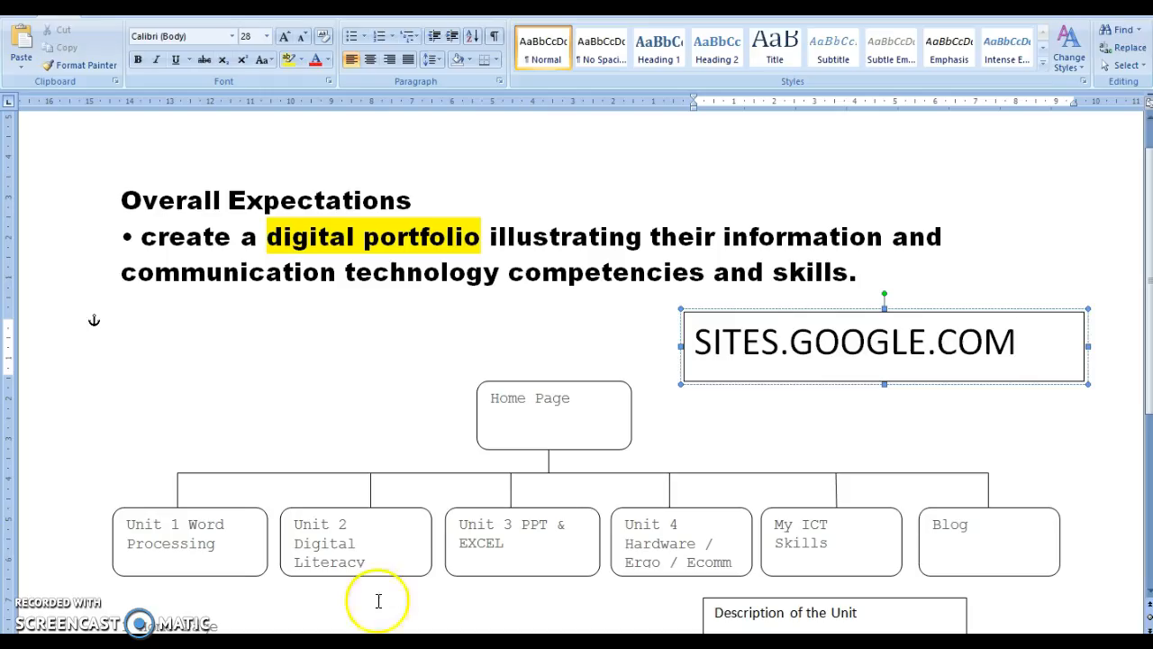
Switch to the Word site plan and examine the overall expectations, the site map, the numbered page list and the unit content box
left_click(122, 200)
left_click_drag(121, 199, 870, 282)
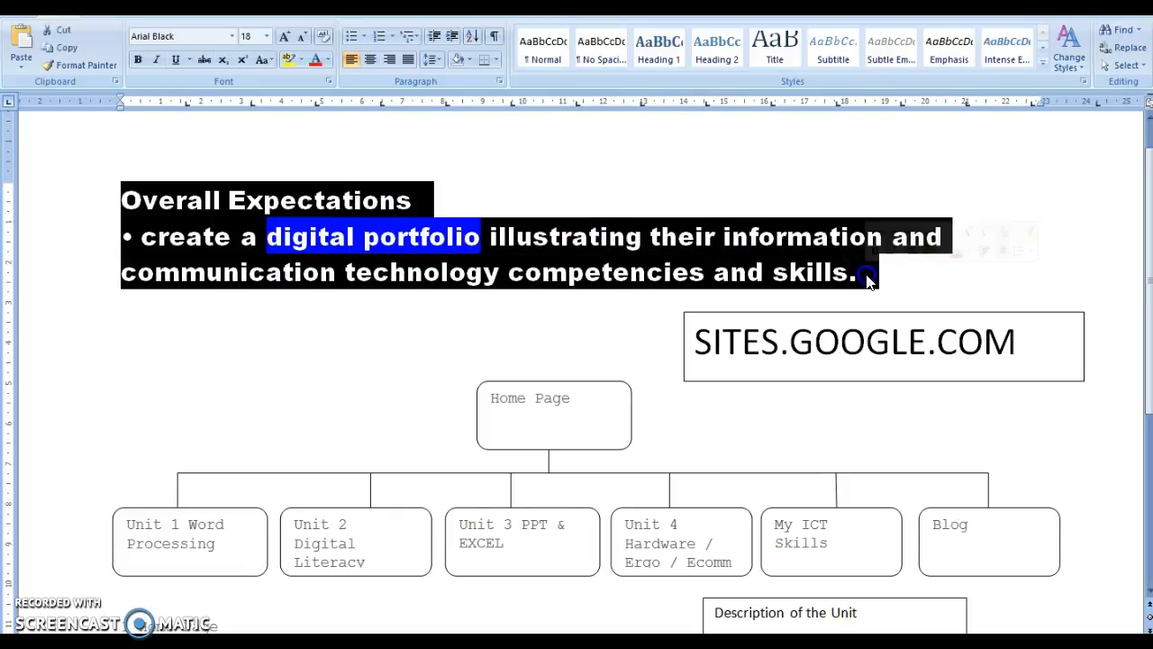
left_click(869, 282)
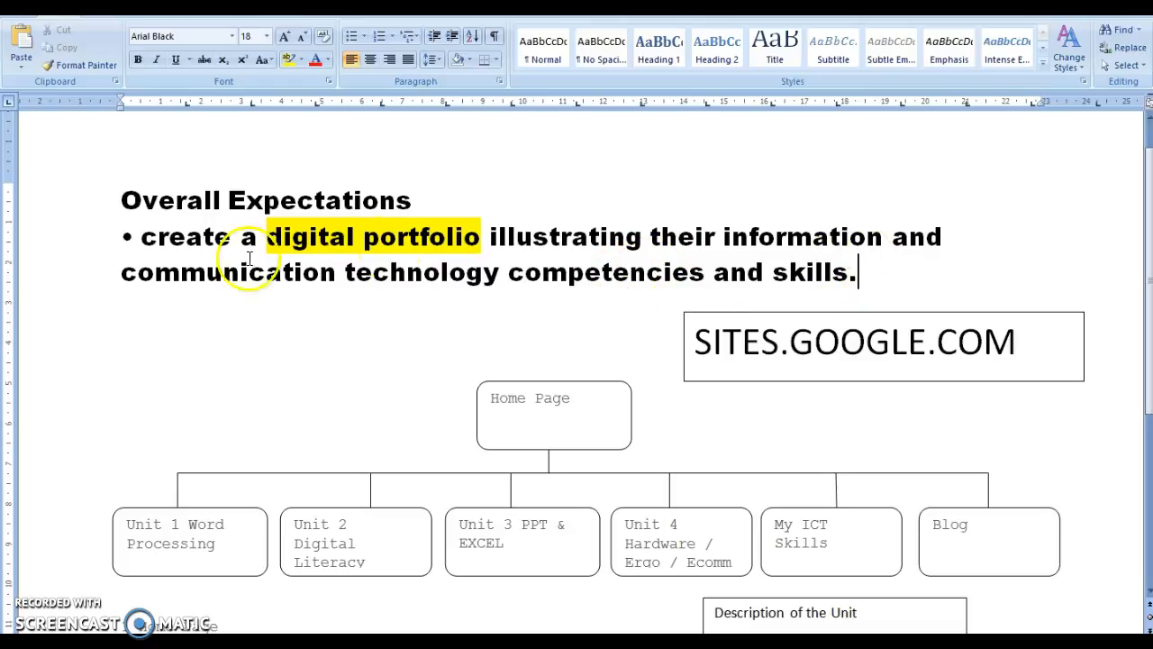
scroll(373, 309, "down", 3)
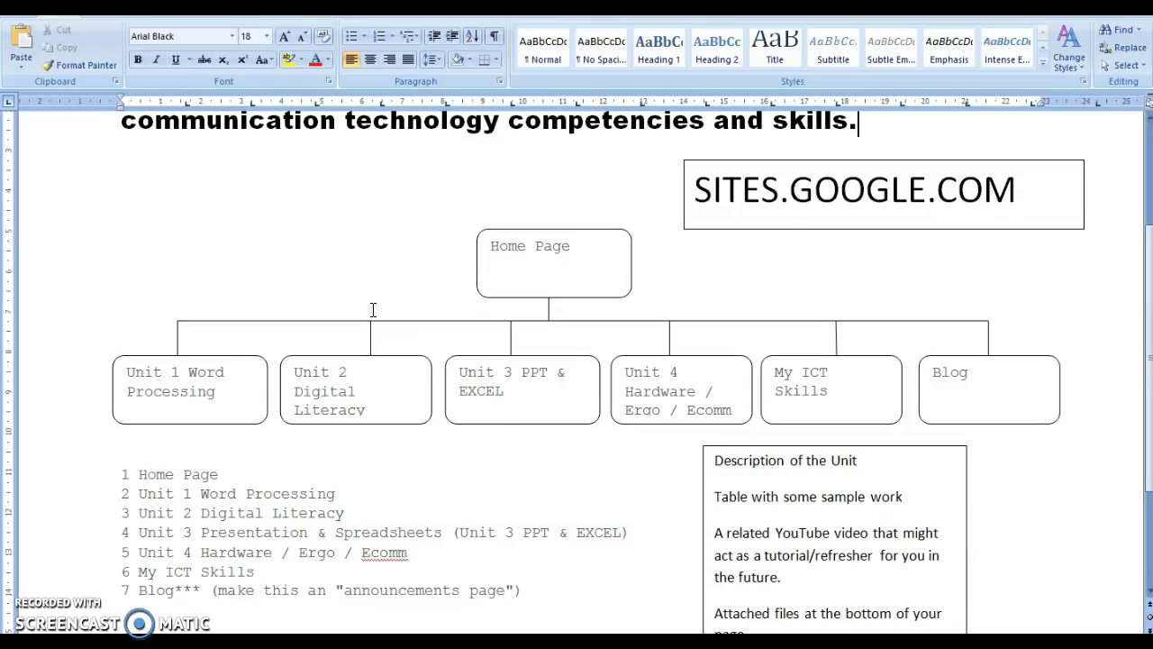
scroll(373, 309, "up", 2)
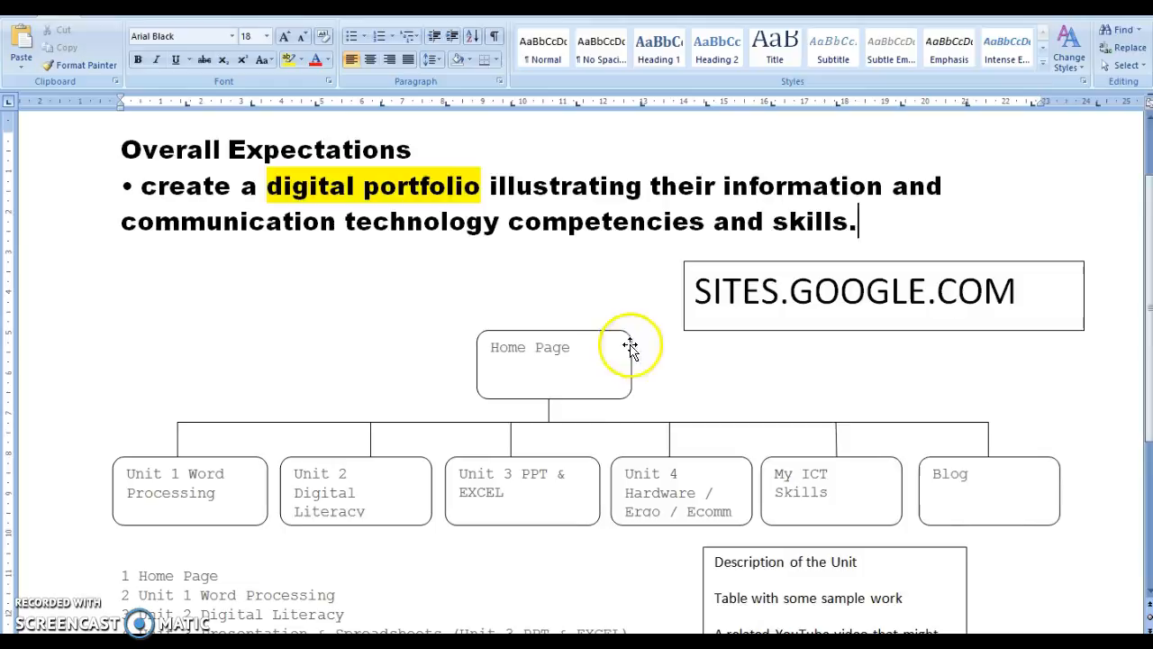
scroll(561, 410, "down", 1)
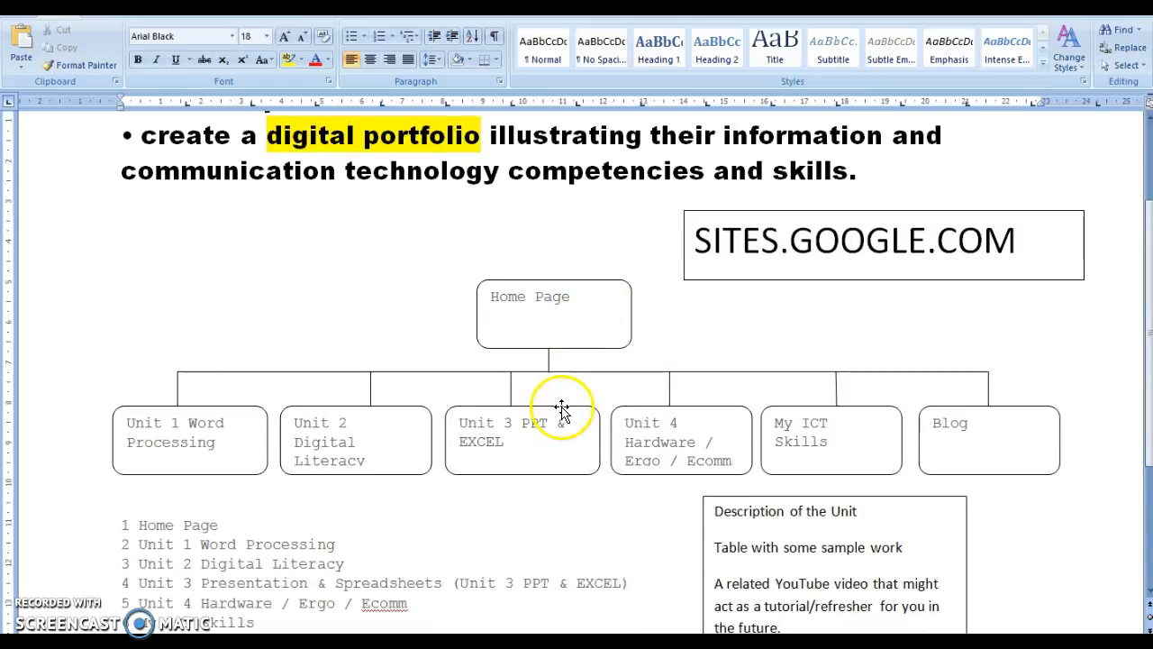
scroll(562, 410, "down", 1)
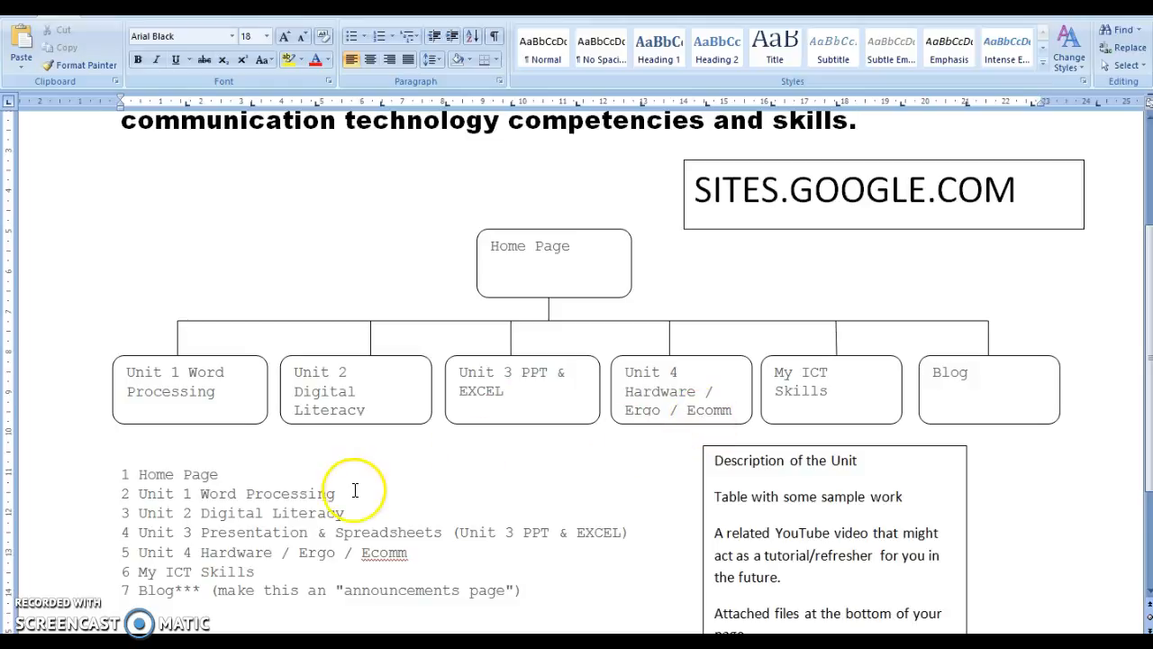
scroll(360, 489, "down", 2)
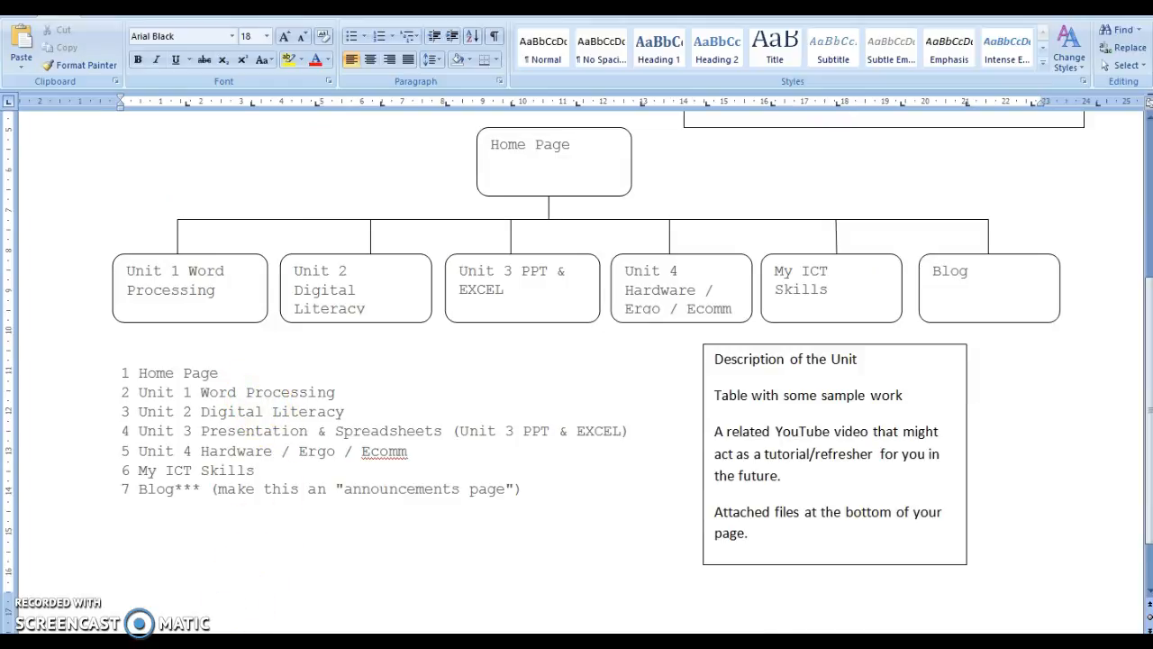
key("alt+Tab")
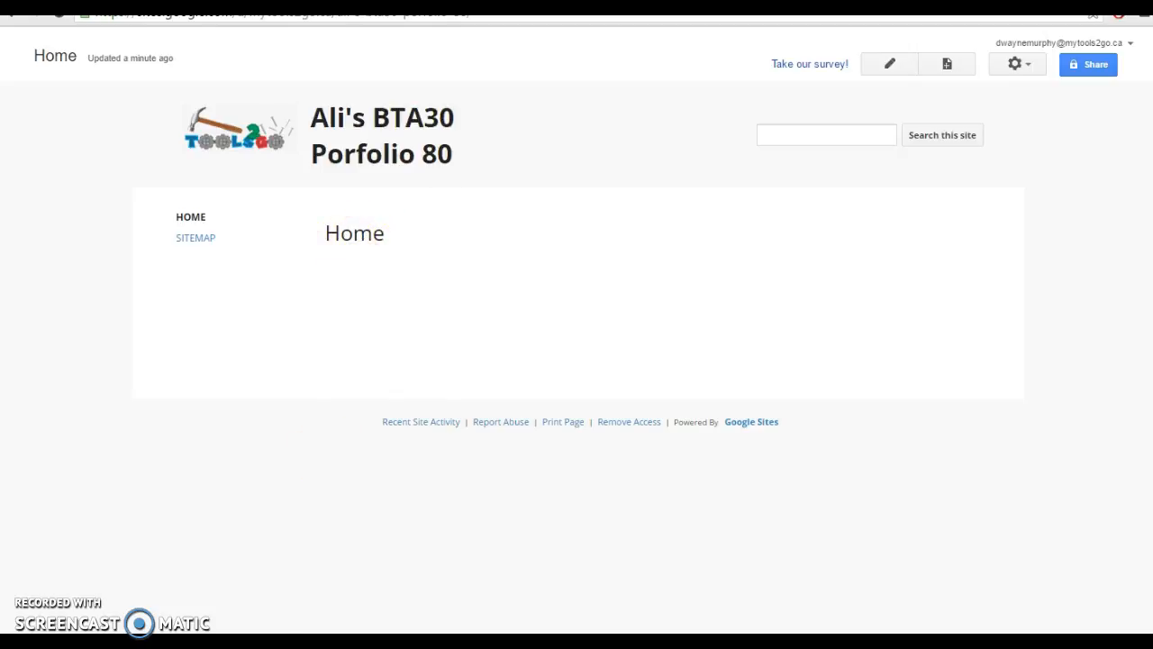
key("alt+Tab")
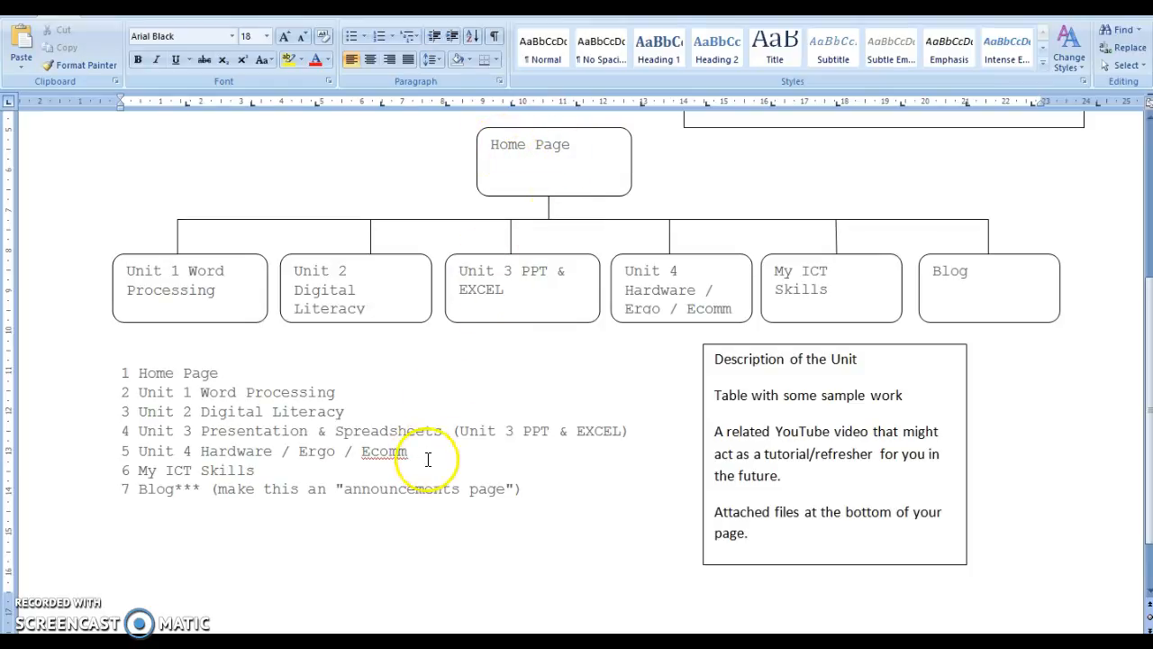
Switch back to the new site and enter "Hello and Welcome to my BTA Porfolio!" in the Home page body
key("alt+Tab")
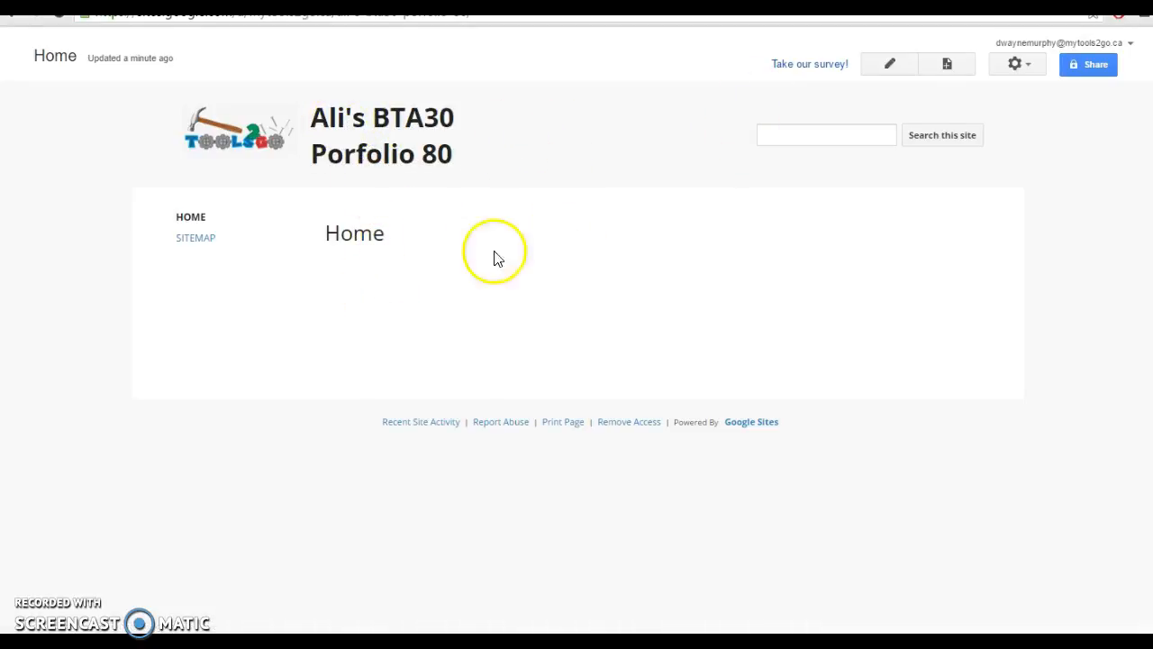
left_click(371, 267)
left_click(330, 268)
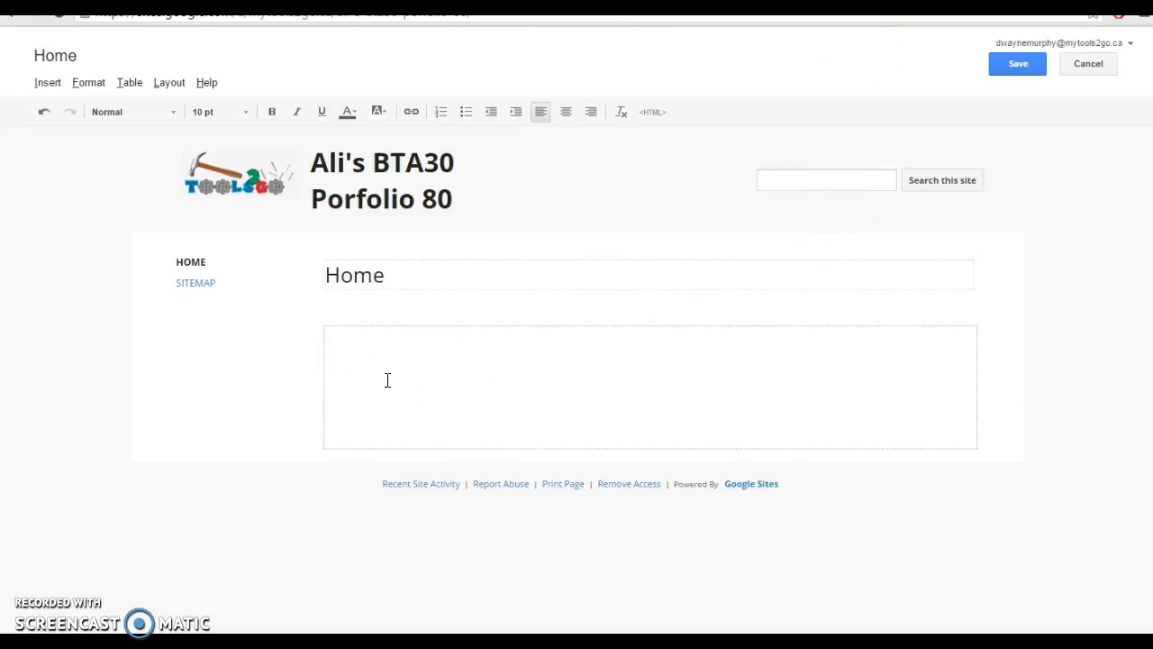
left_click(47, 84)
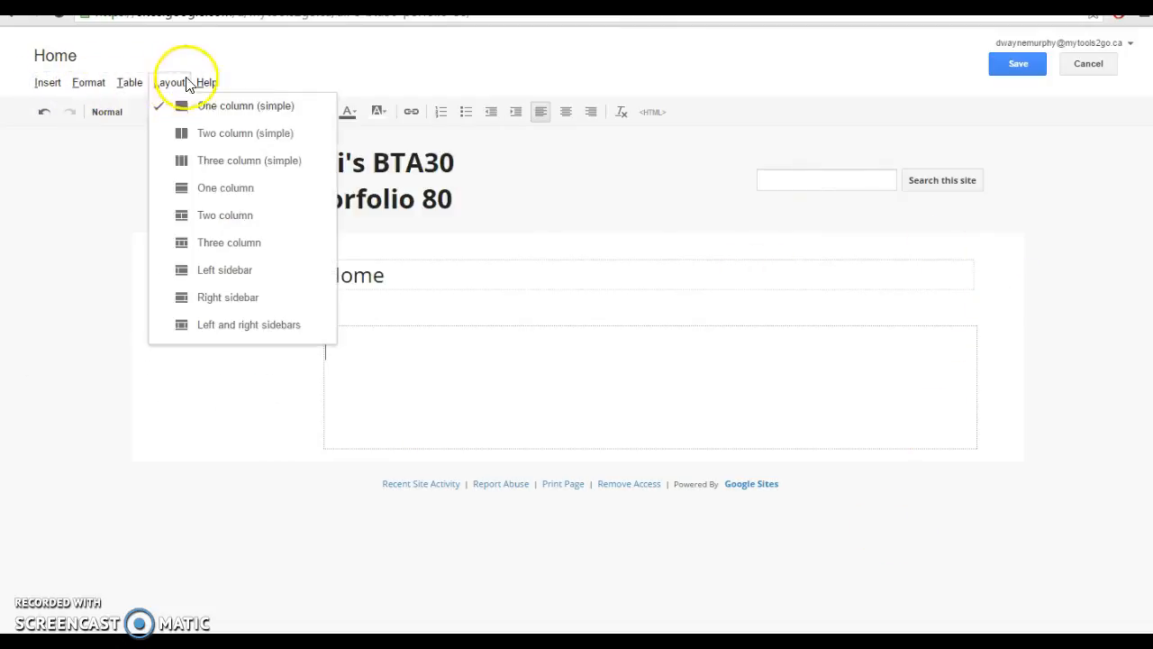
mouse_move(206, 82)
left_click(266, 80)
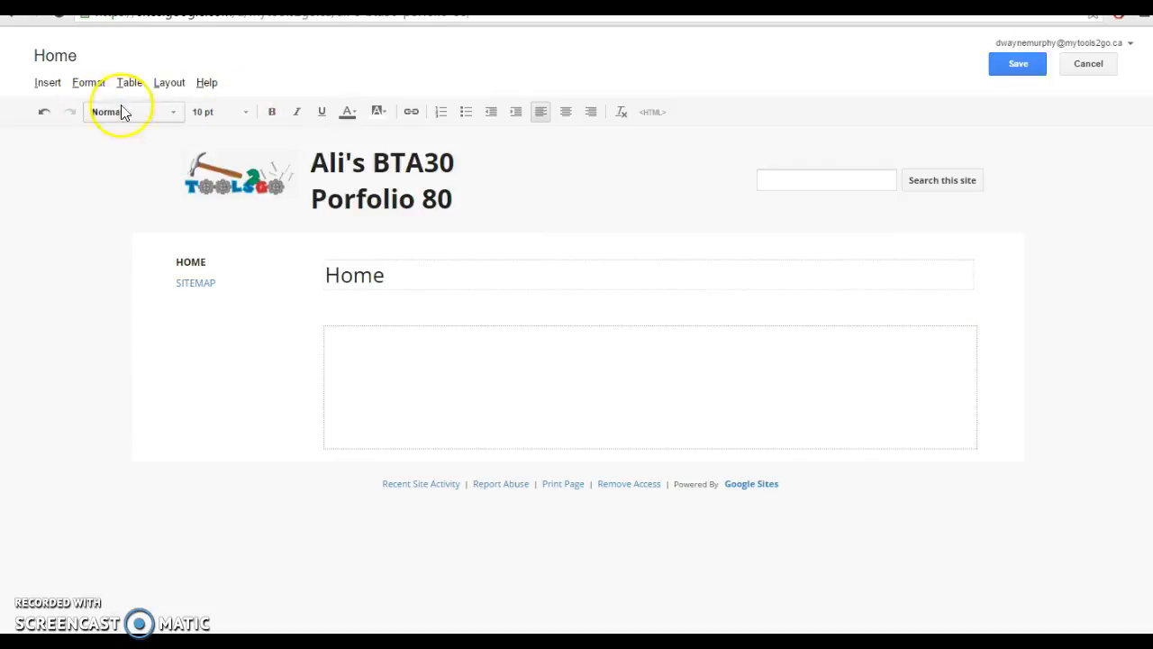
left_click(389, 349)
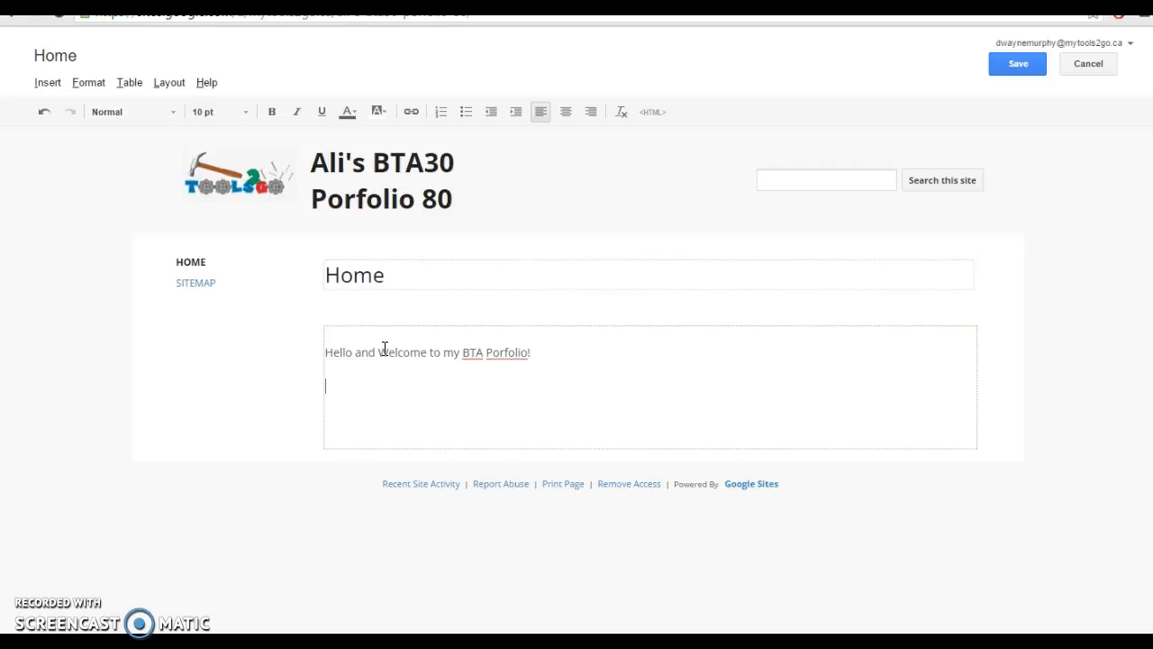
Check the content types that can be inserted on the Home page, including images, and save the page
left_click(45, 84)
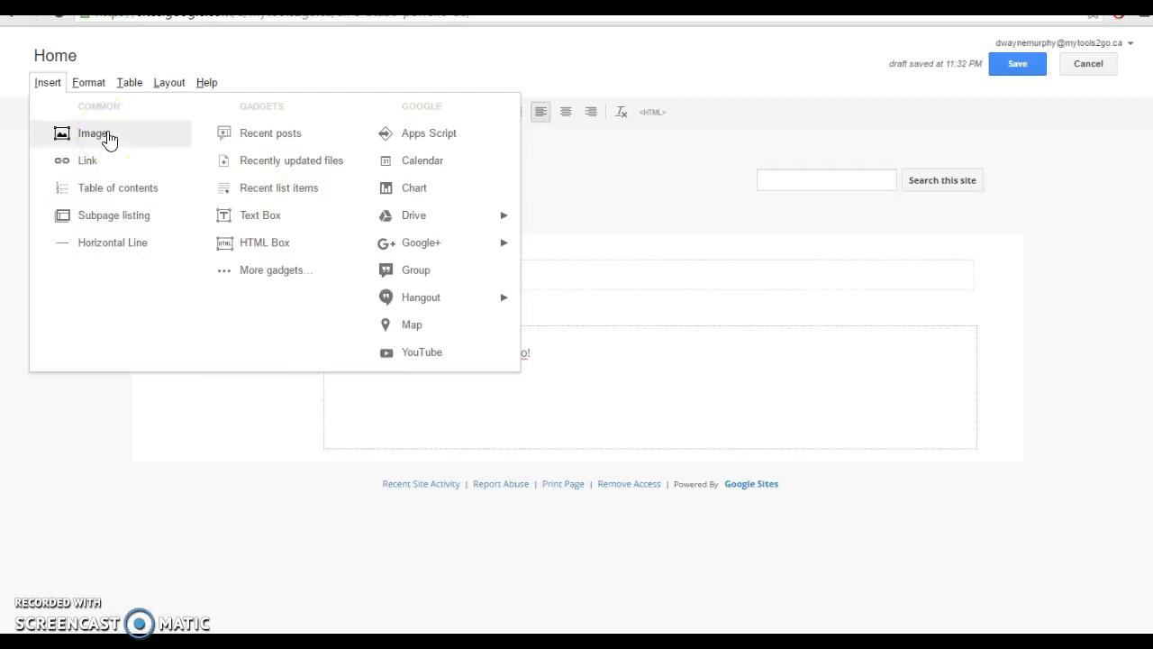
left_click(560, 410)
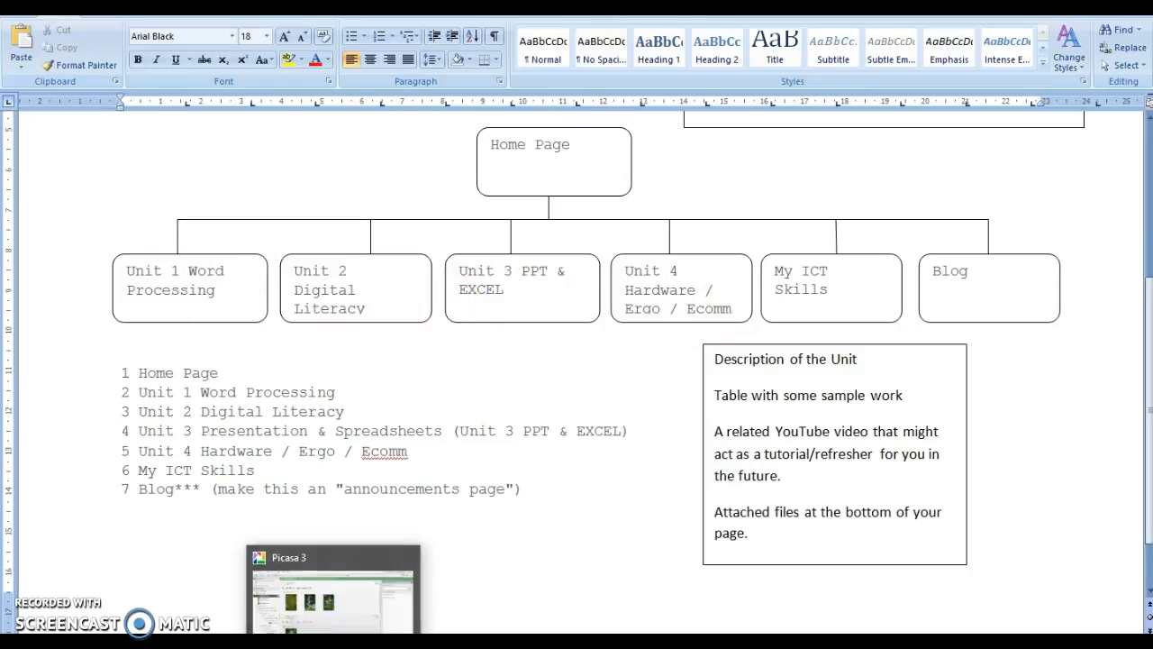
left_click(175, 642)
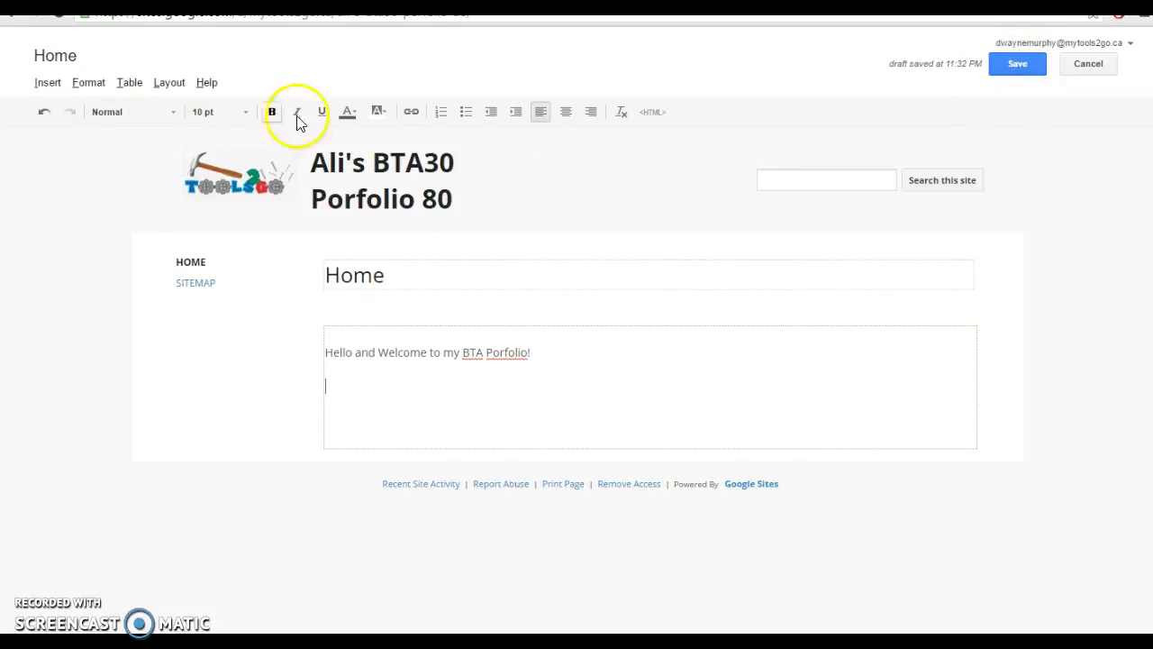
left_click(1036, 63)
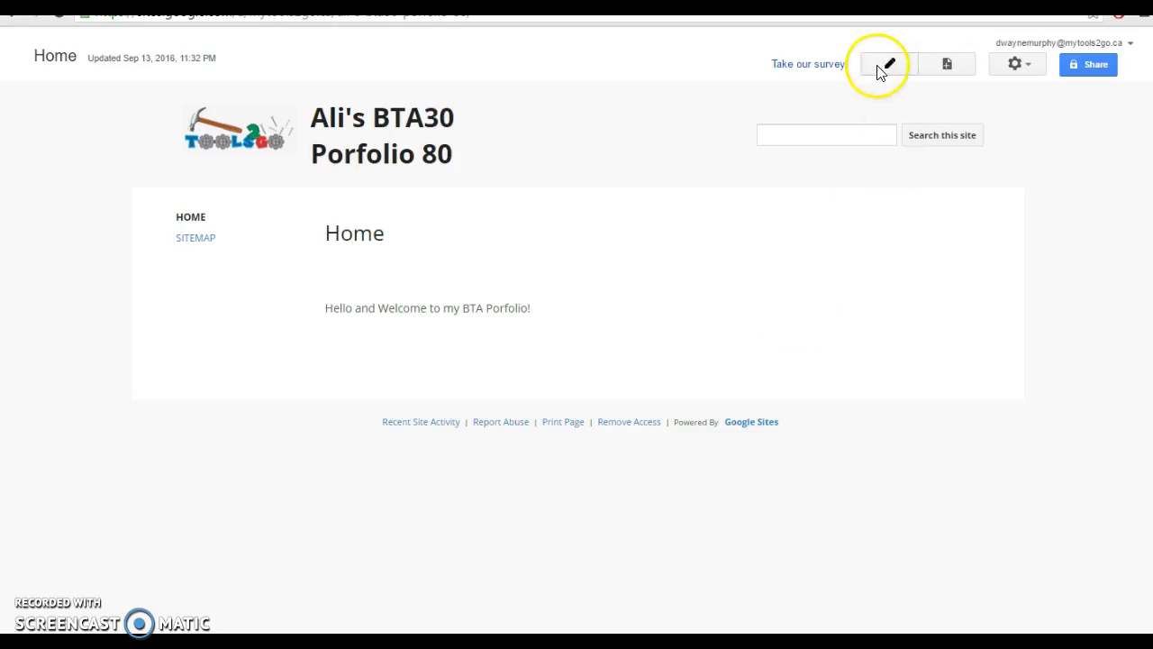
Create a top-level page named "Unit 1 - Word Processing" using the Web Page template
left_click(948, 64)
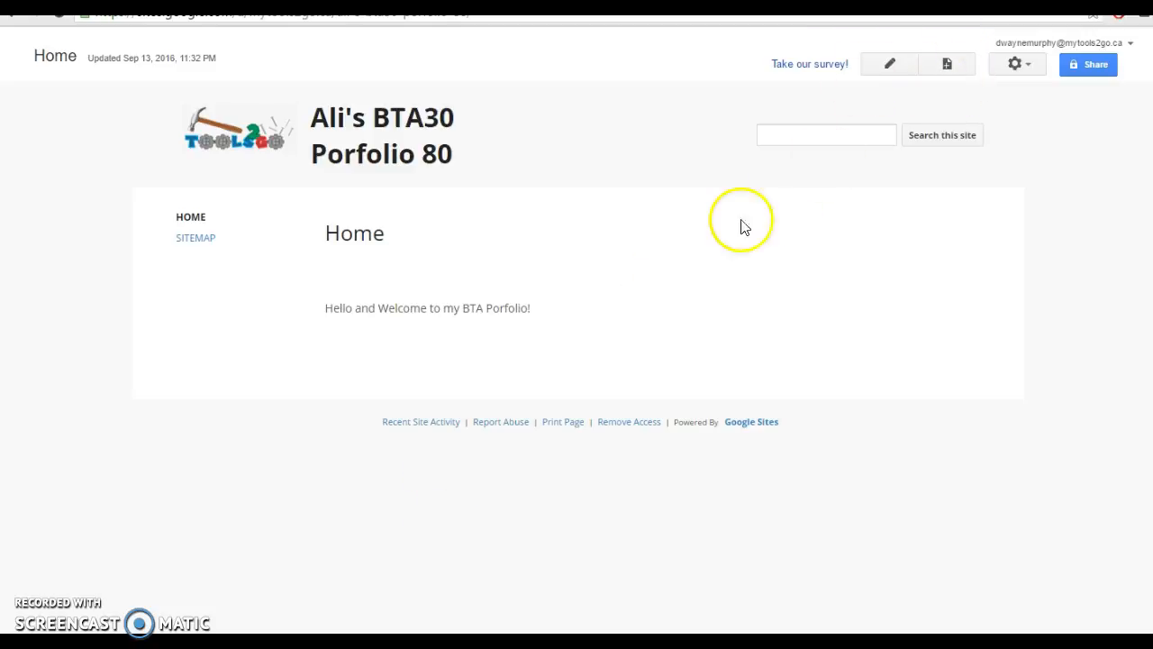
left_click(947, 65)
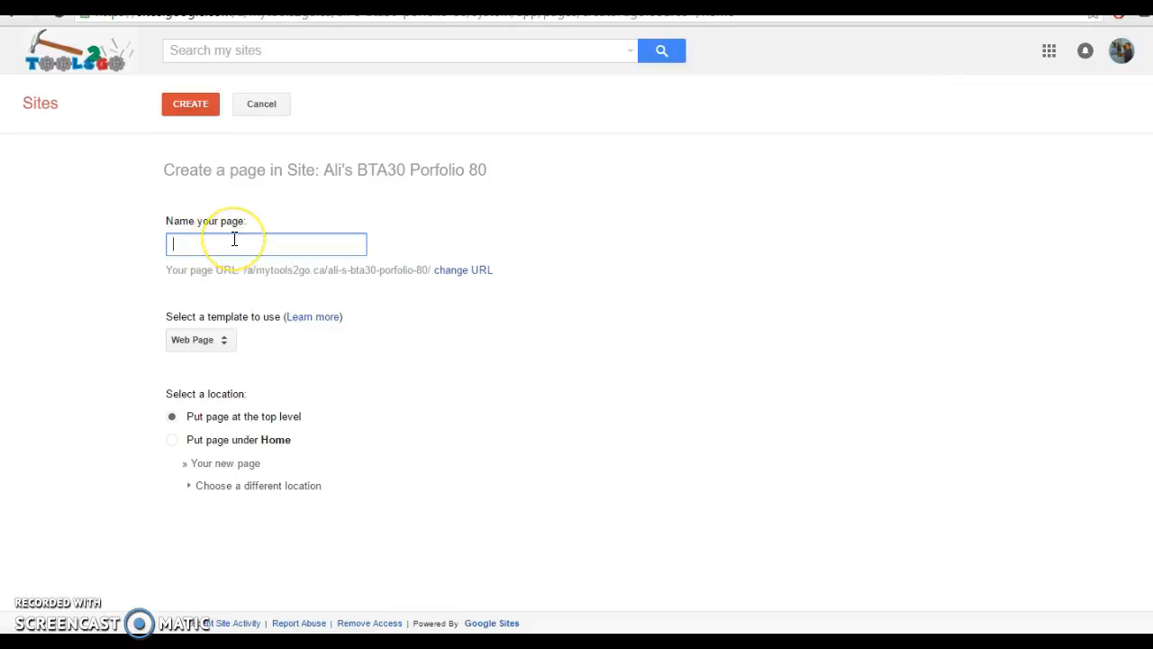
type("Unit 1 - Word Processing")
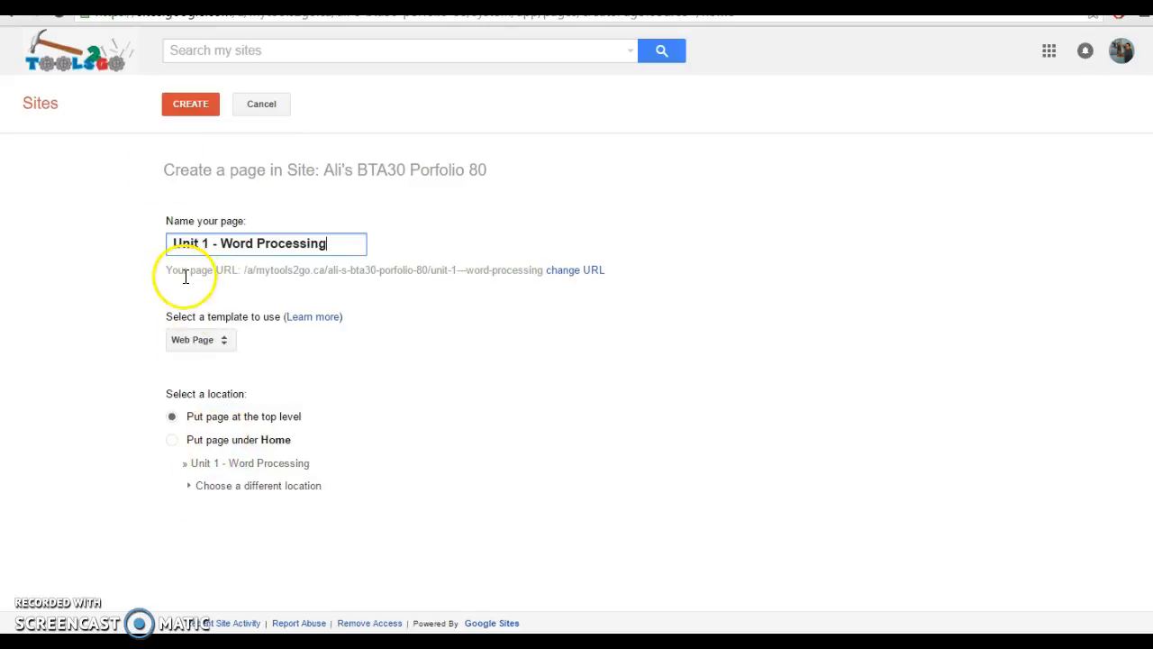
left_click(200, 107)
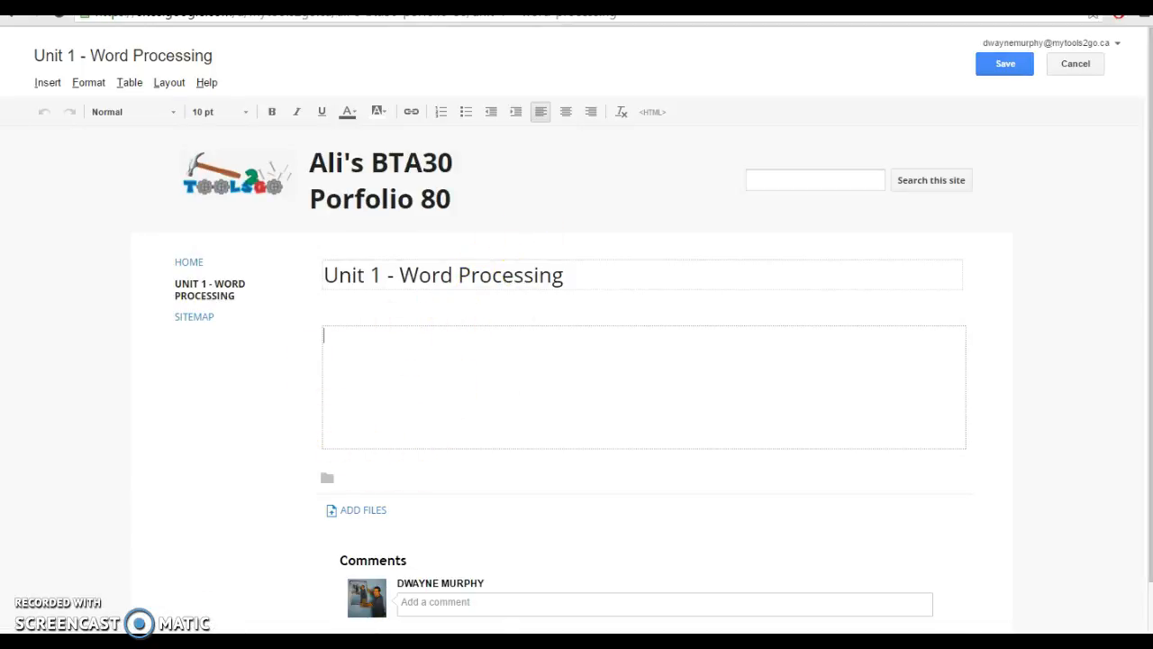
Switch to the Word site plan and review the unit page requirements: description, sample work table, YouTube video and attached files
key("alt+Tab")
left_click_drag(719, 359, 904, 396)
left_click(854, 394)
left_click(857, 456)
left_click_drag(717, 432, 782, 483)
left_click(796, 485)
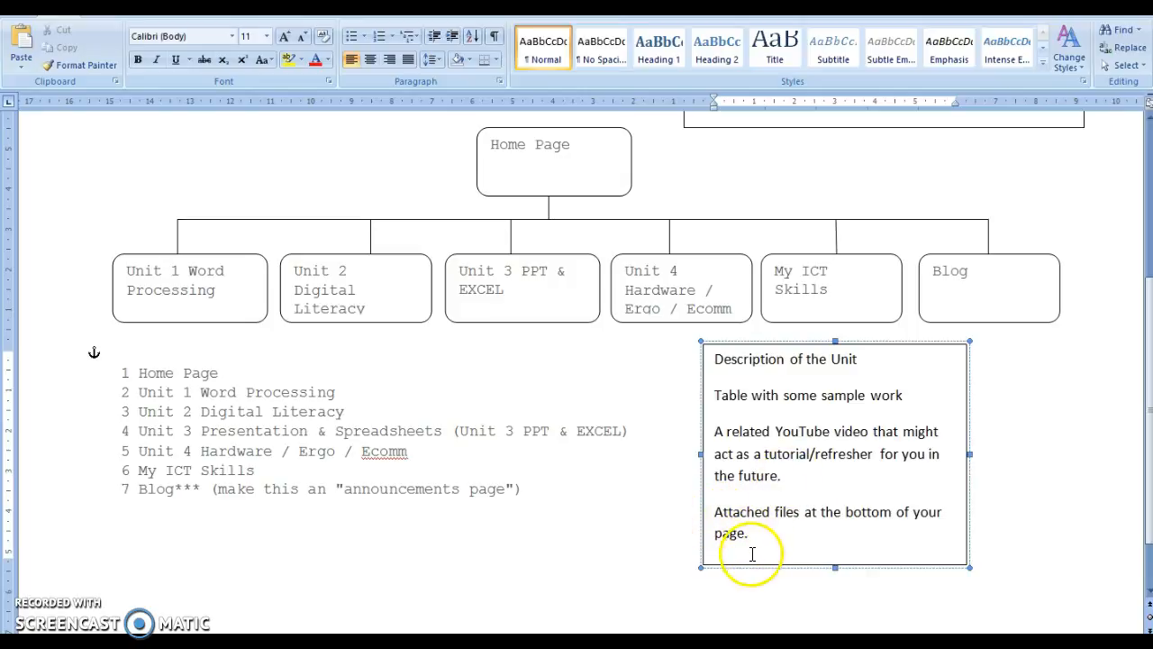
Copy all the text of the unit requirements box in Word and paste it into the Unit 1 - Word Processing page body
left_click_drag(756, 538, 723, 363)
scroll(726, 363, "up", 1)
right_click(724, 373)
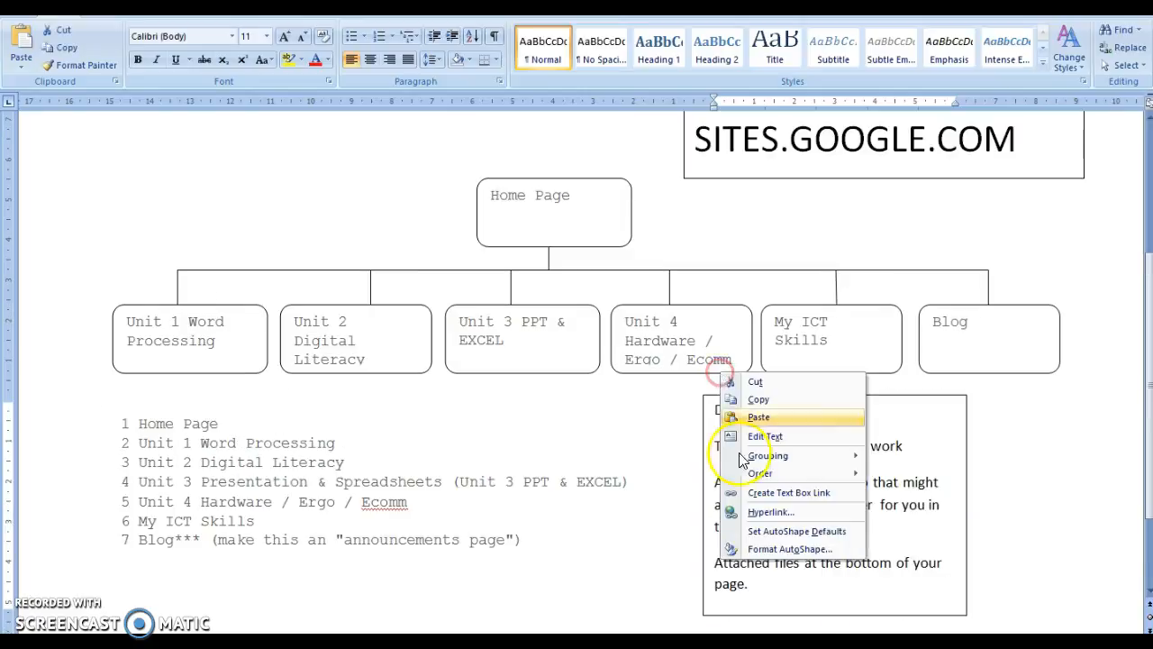
left_click(767, 600)
left_click_drag(767, 600, 715, 416)
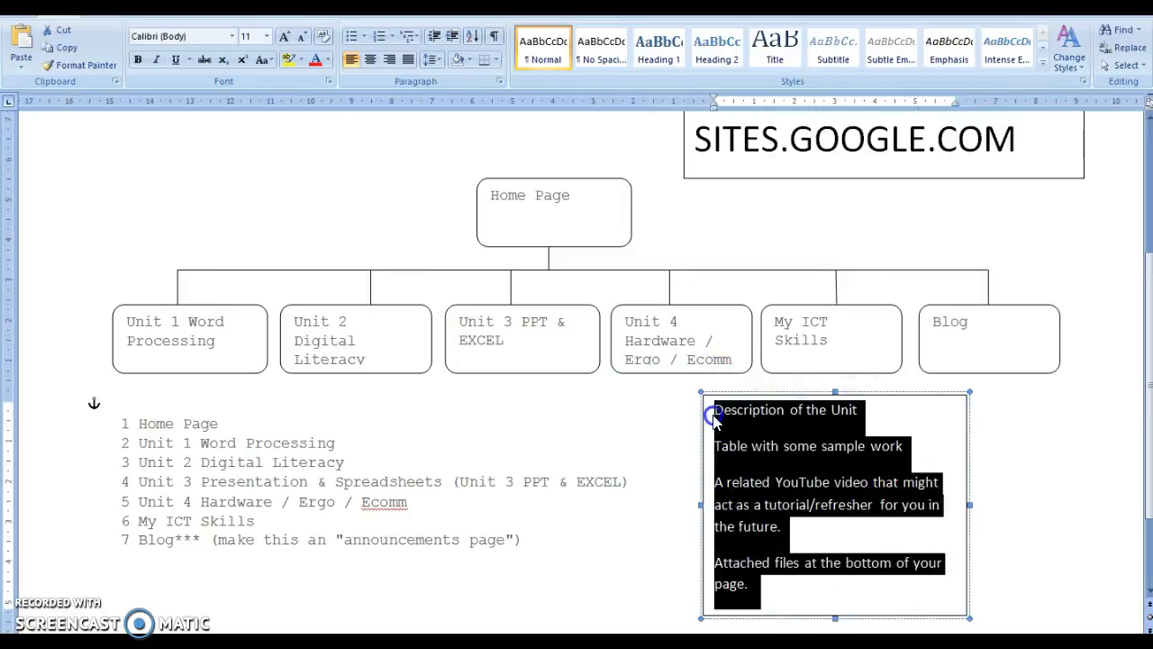
right_click(716, 417)
left_click(757, 448)
key("alt+Tab")
right_click(353, 347)
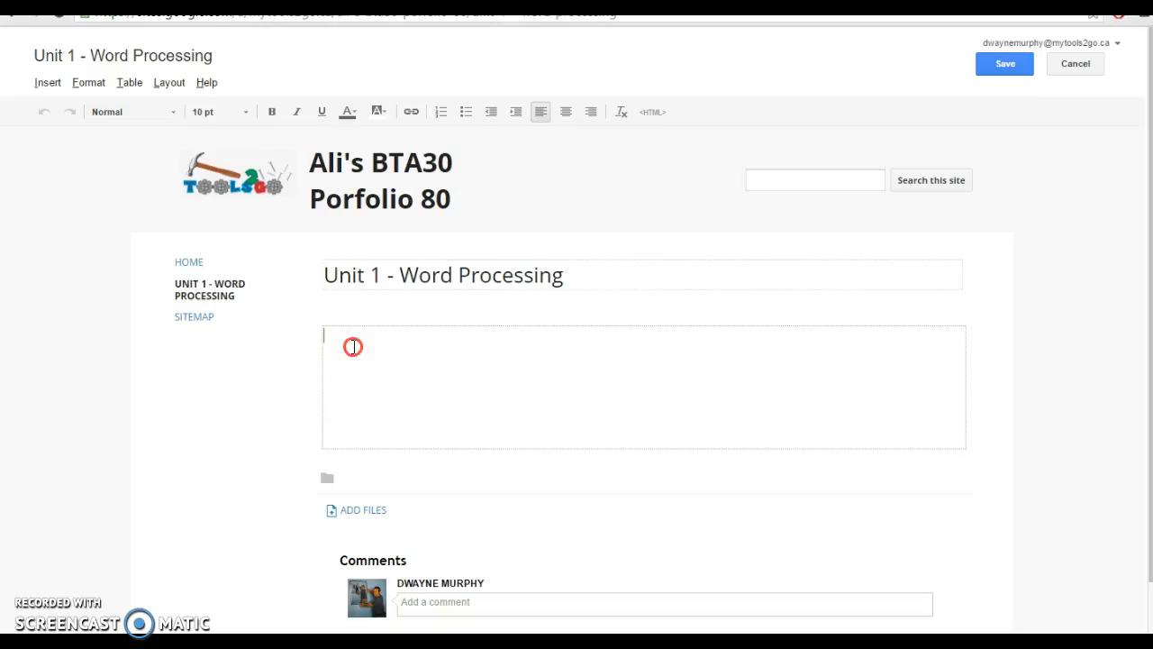
left_click(389, 441)
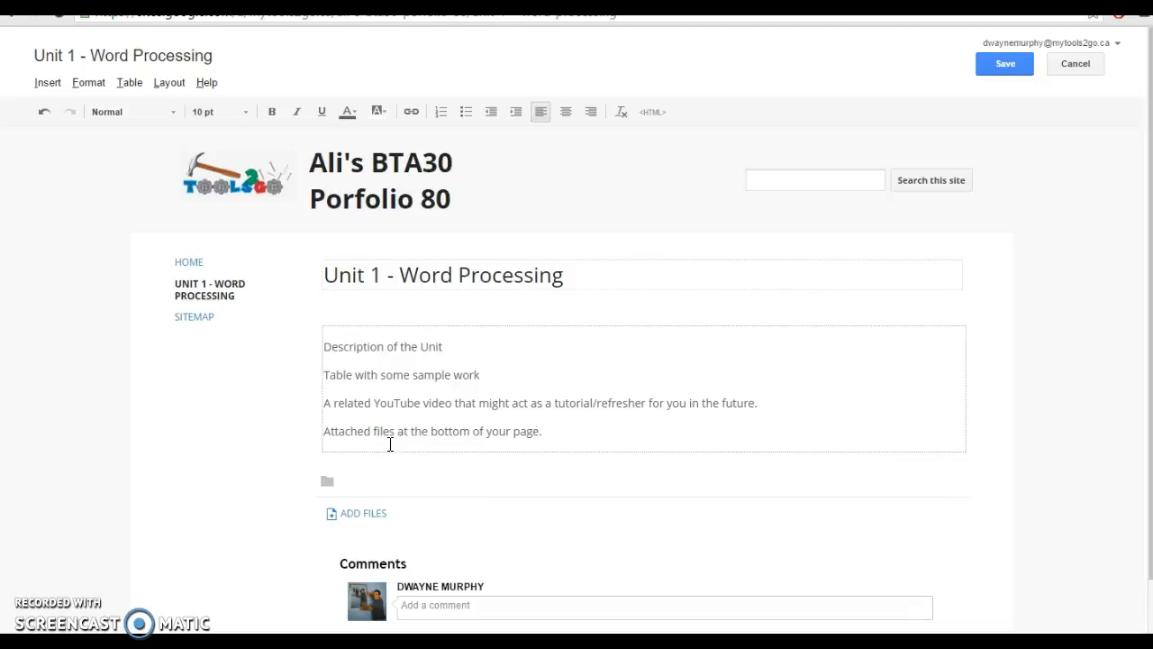
Add a blank line after the unit description, sample work table and YouTube video lines on the page
left_click(474, 346)
key("Return")
left_click(499, 401)
key("Return")
left_click(788, 459)
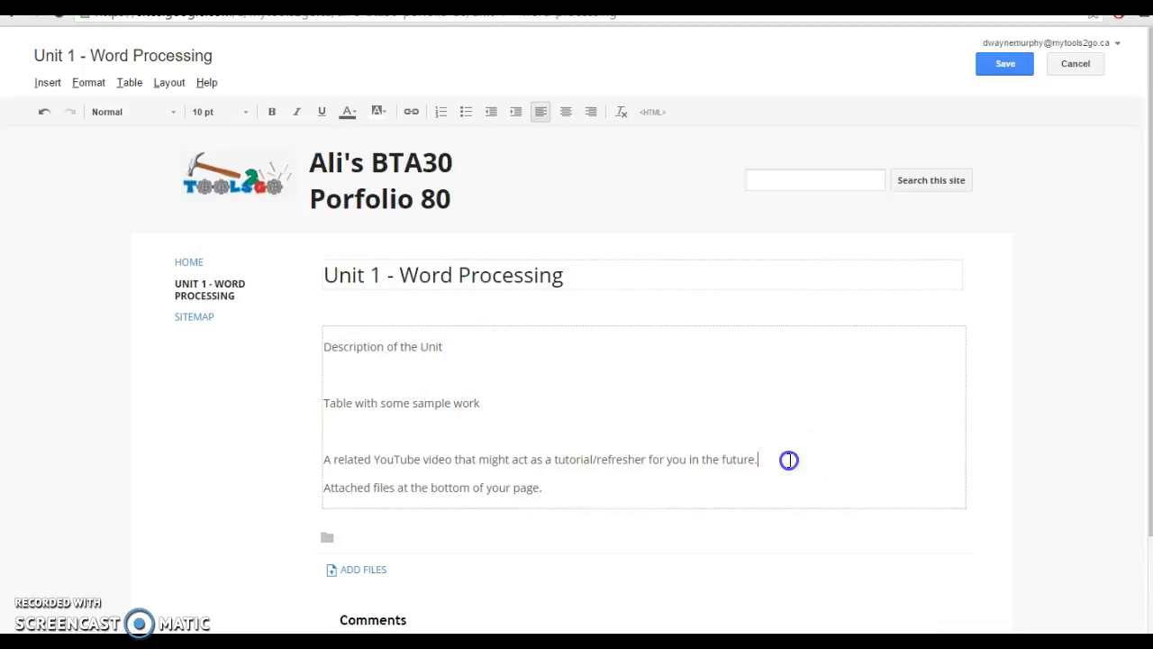
key("Return")
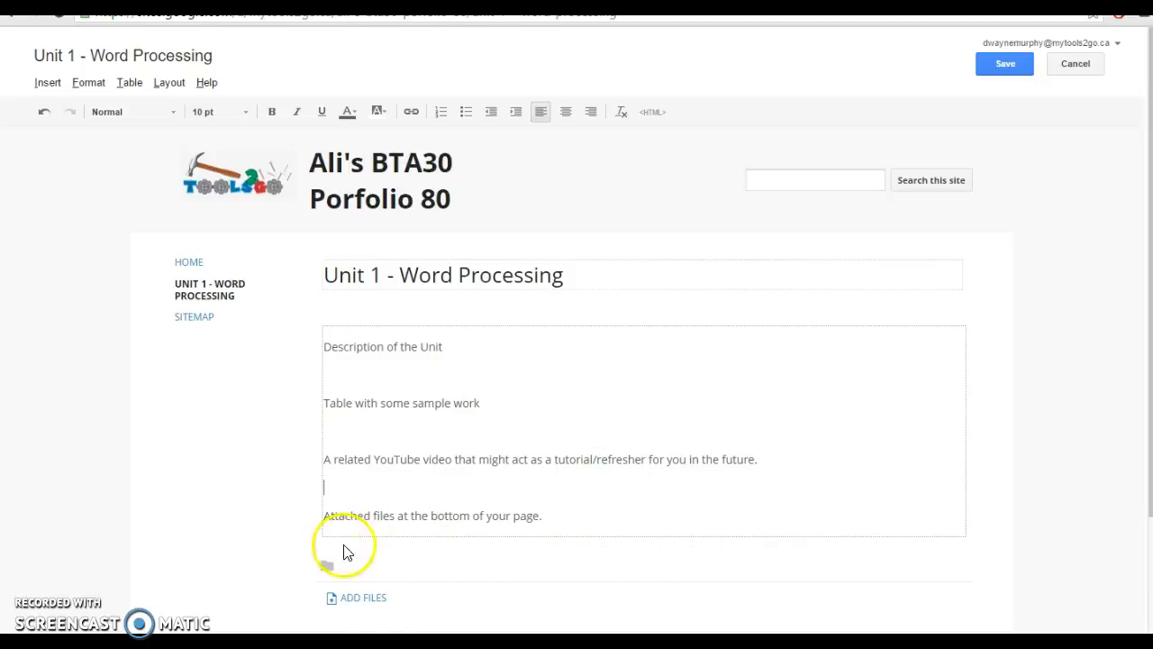
Copy the Unit 1 Word Processing entry from the Unit & Description table on the course's portfolio instructions page
scroll(360, 549, "down", 2)
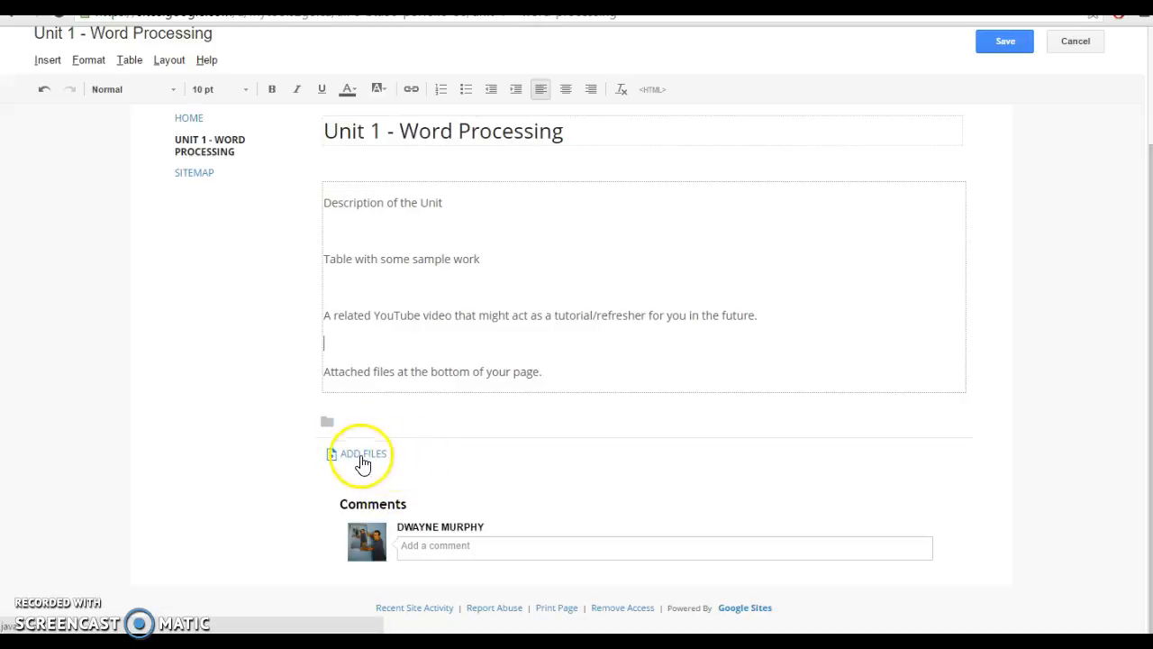
scroll(406, 518, "up", 1)
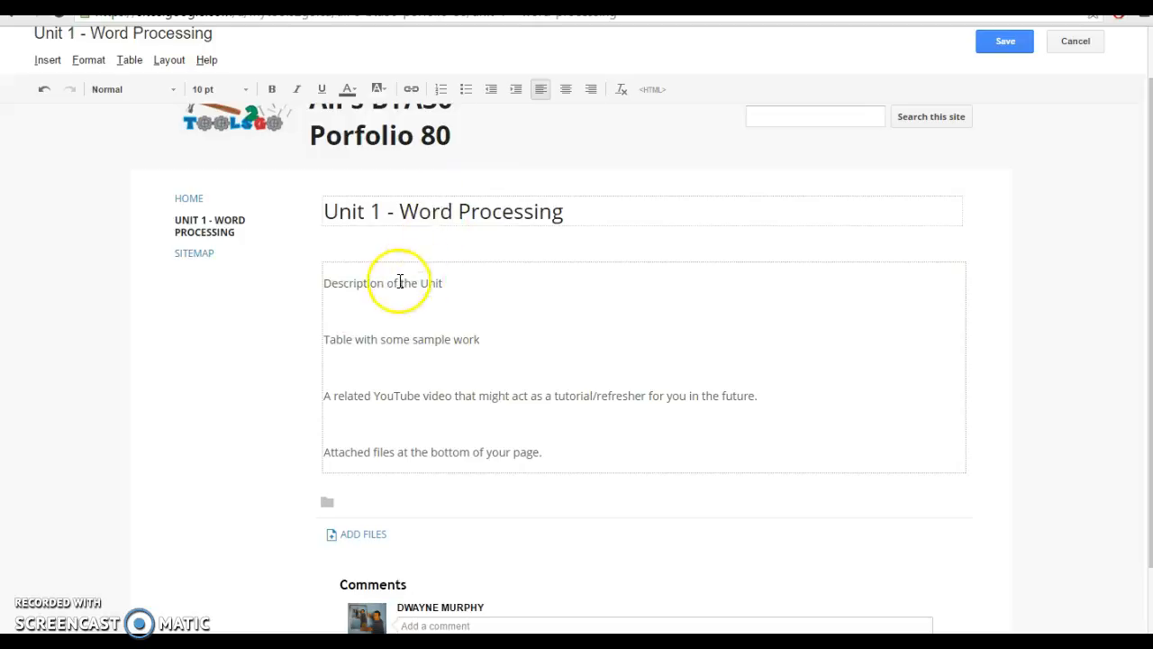
left_click(337, 307)
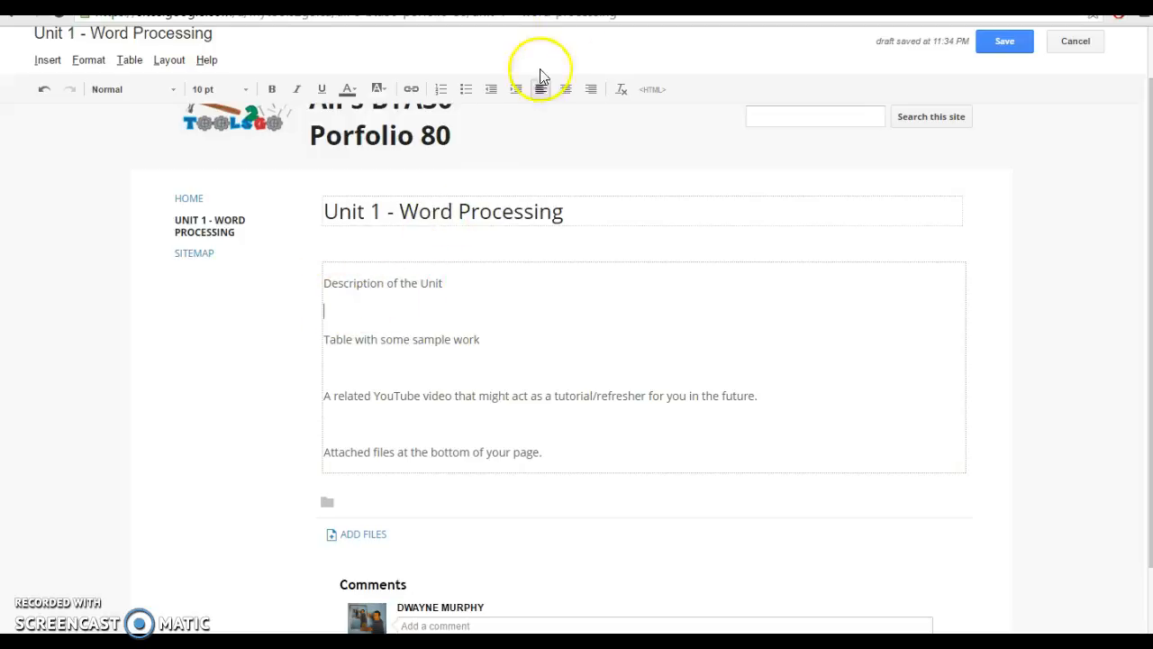
left_click(532, 2)
scroll(381, 332, "down", 11)
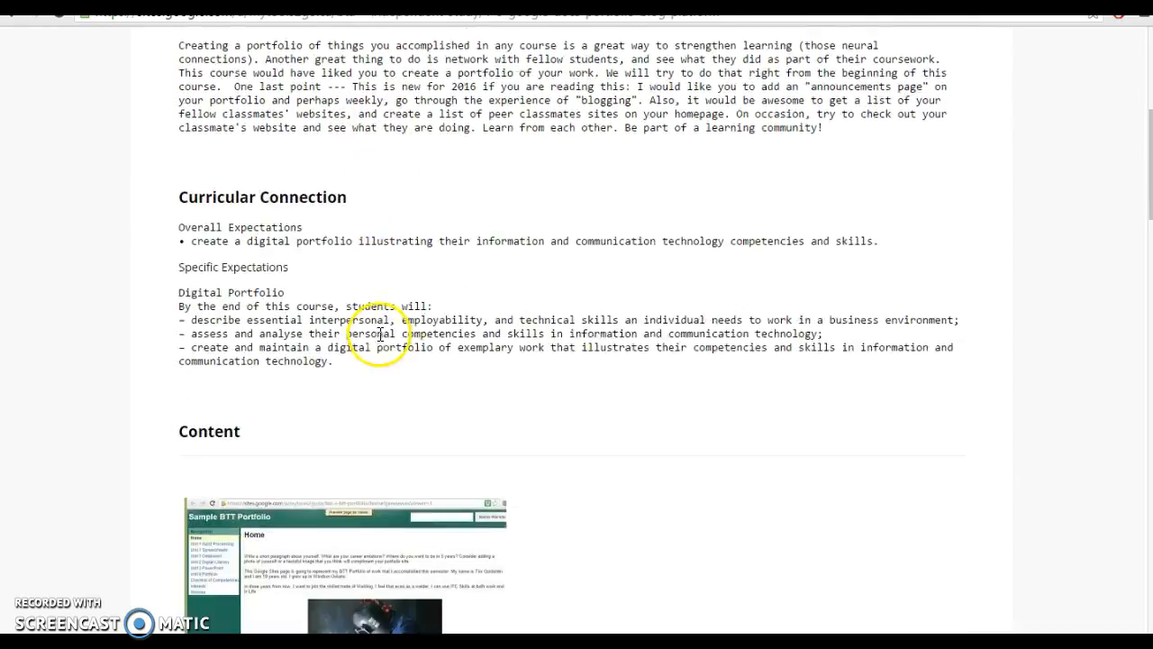
scroll(378, 350, "down", 10)
scroll(347, 291, "up", 2)
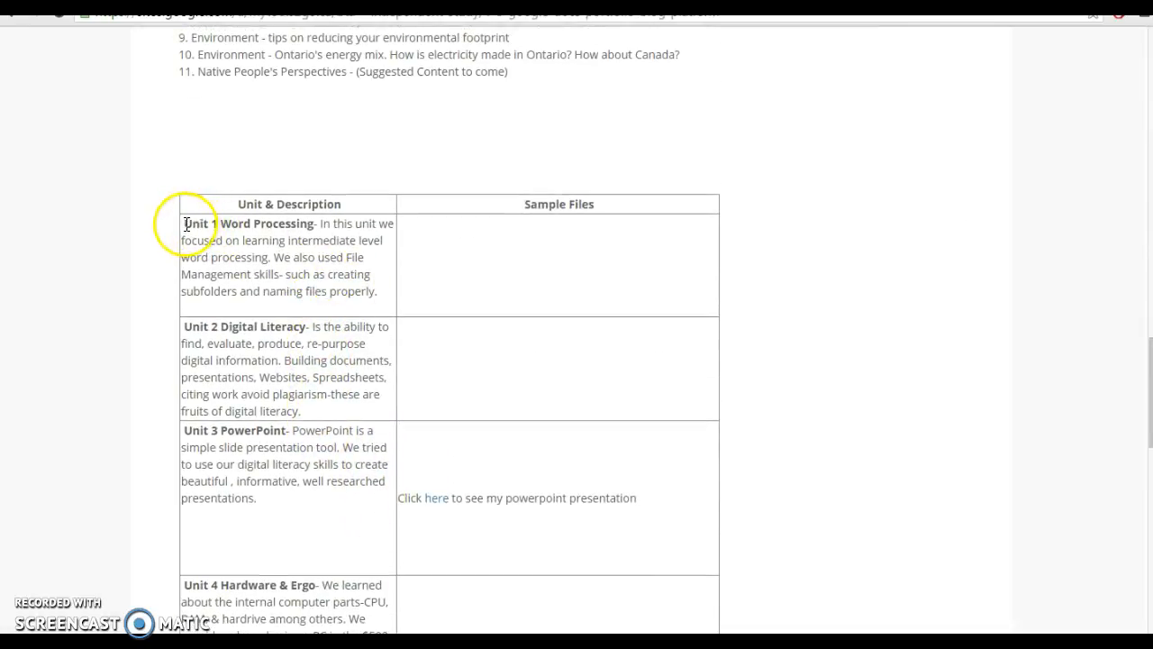
left_click_drag(378, 293, 223, 223)
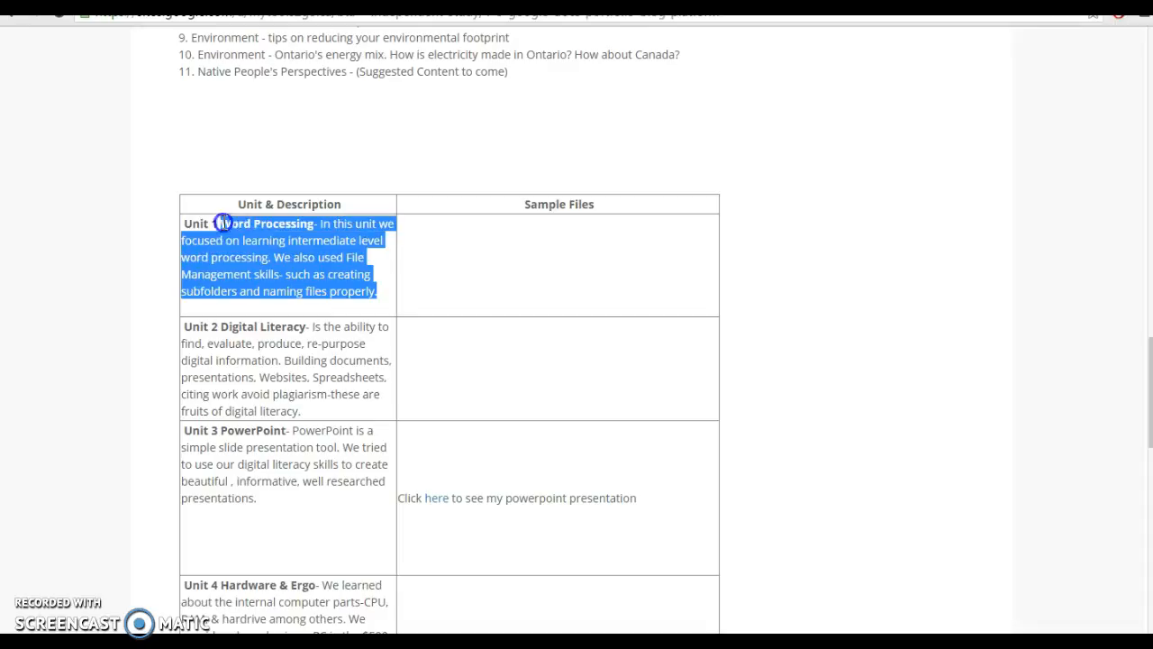
right_click(224, 236)
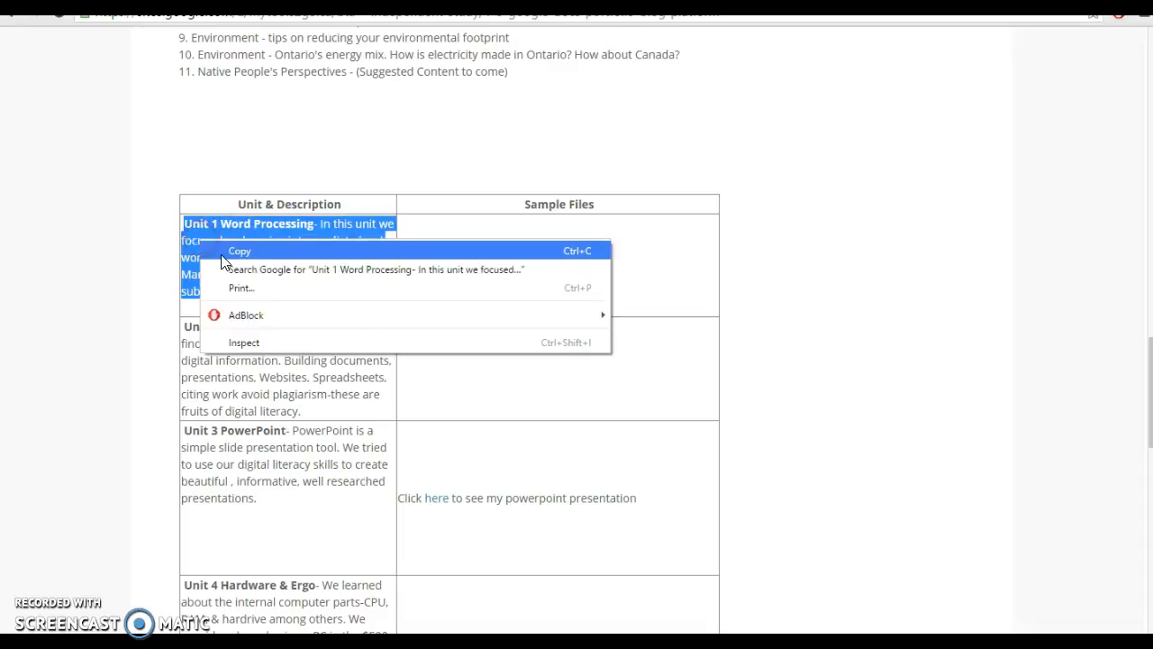
left_click(243, 250)
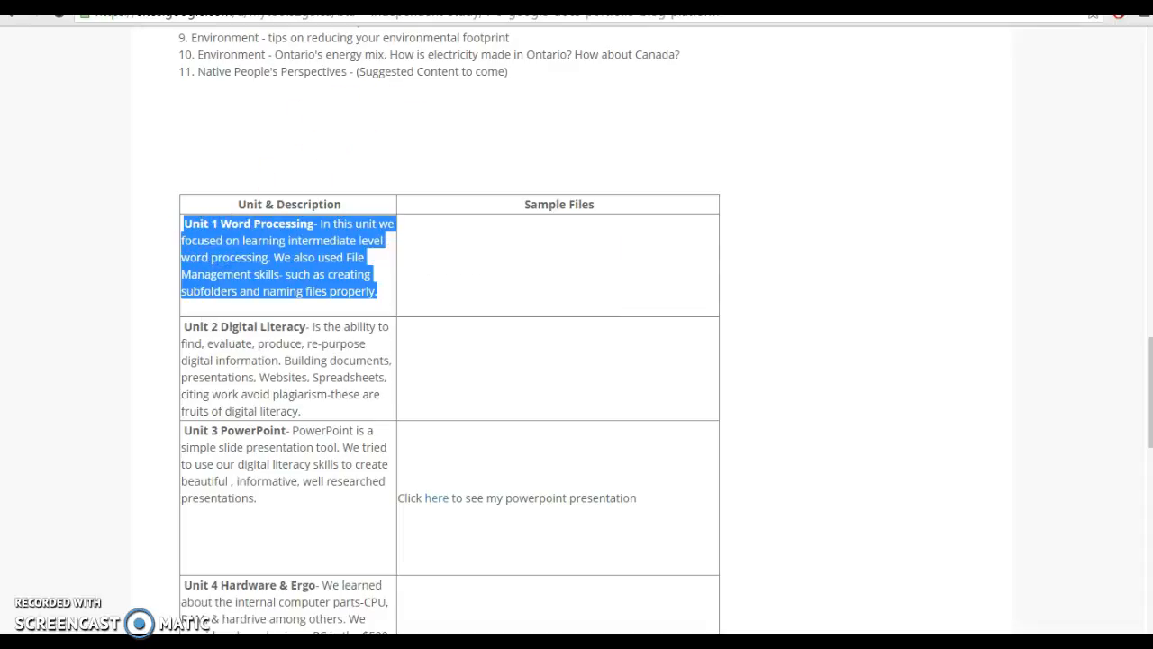
Paste the copied unit description below "Description of the Unit" on the Unit 1 page and add a blank line after it
key("ctrl+Tab")
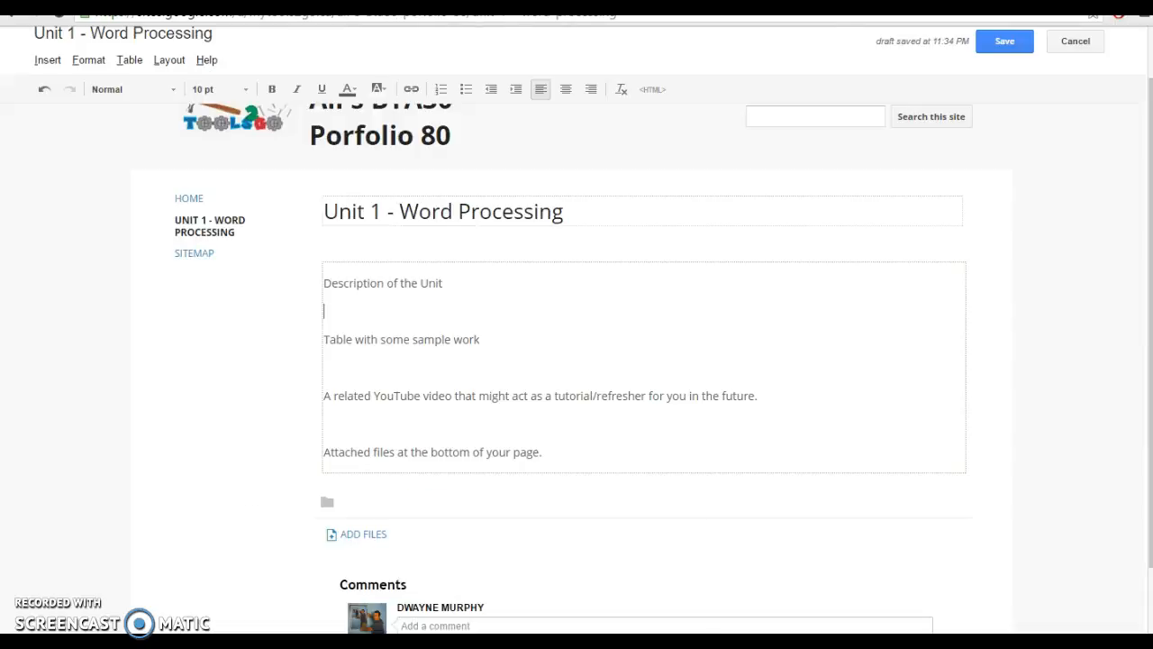
right_click(336, 314)
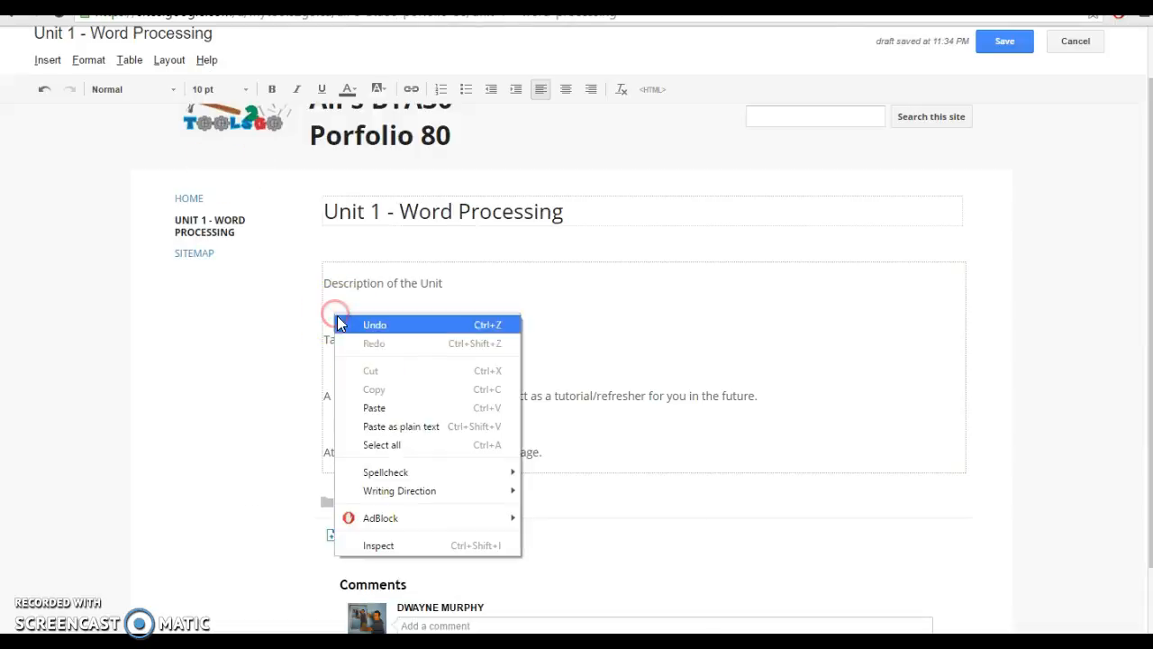
left_click(374, 407)
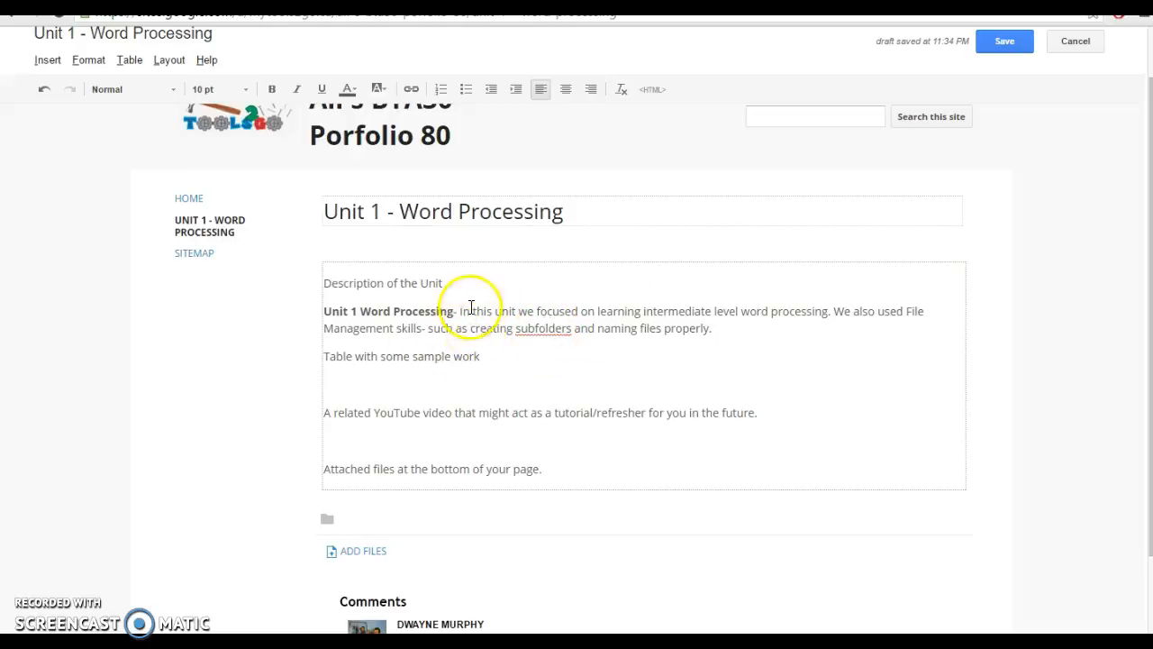
left_click(710, 336)
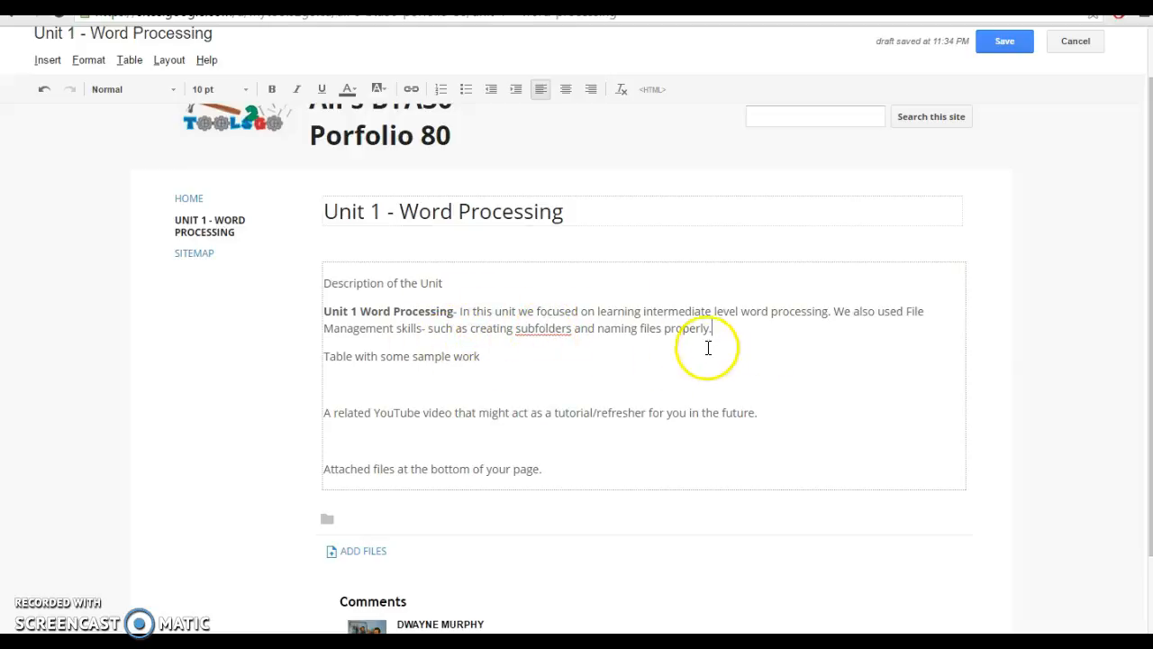
key("Return")
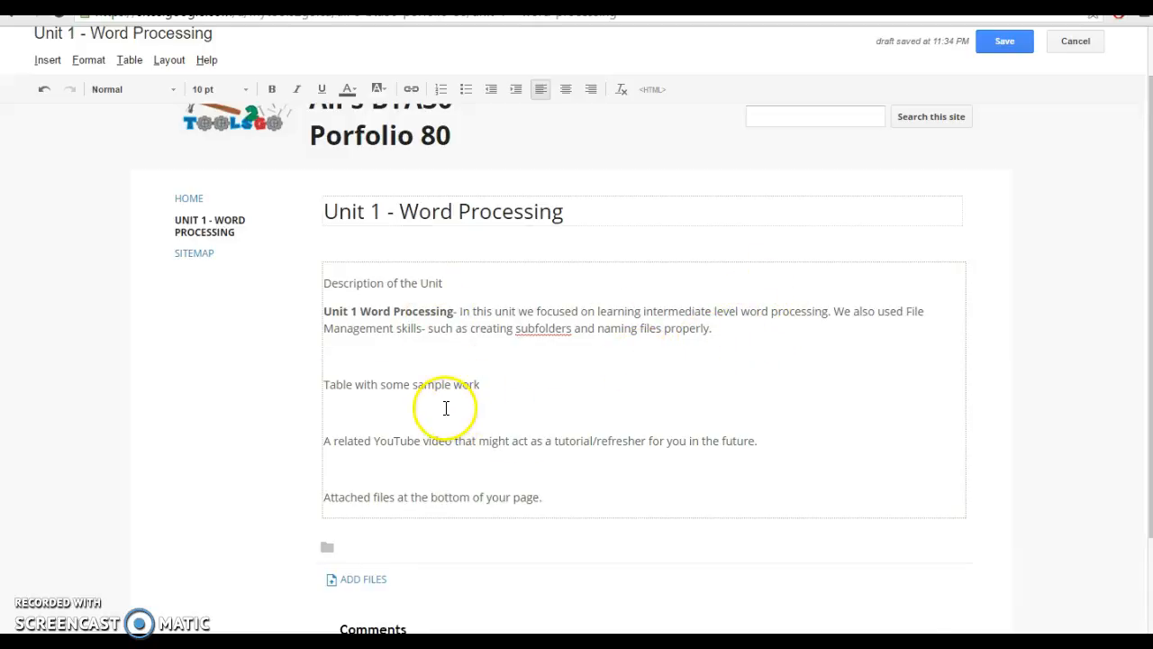
Consult Unit 1 Word Processing in the Sample BTT Portfolio and insert a two-column, three-row table below "Table with some sample work"
scroll(445, 408, "down", 1)
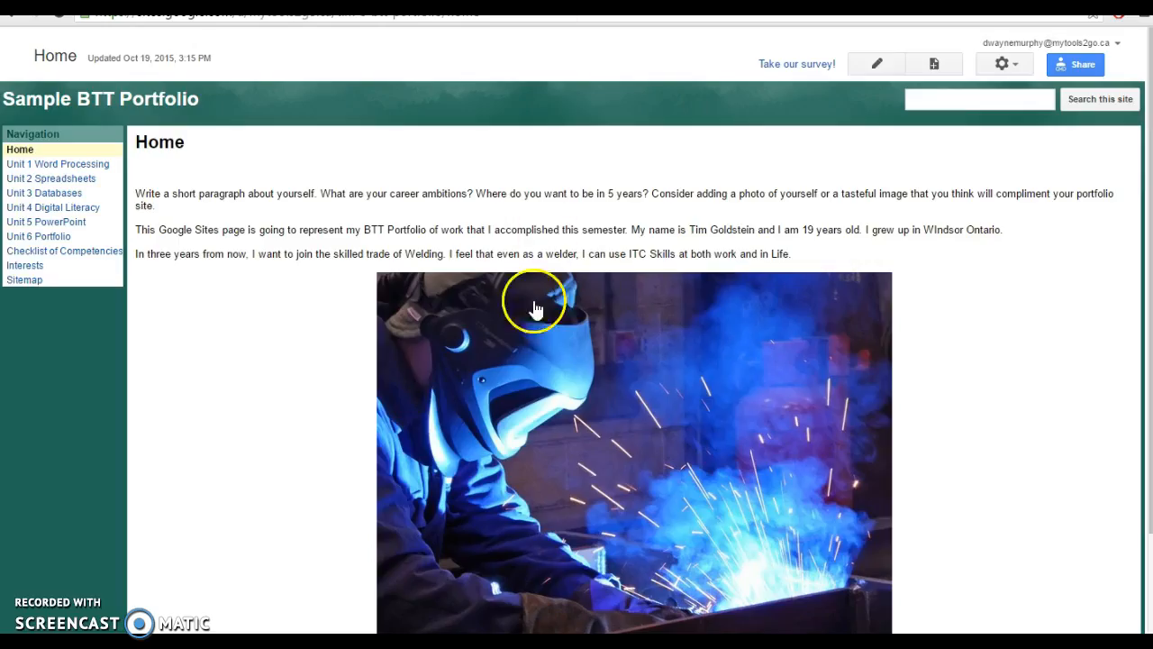
left_click(39, 171)
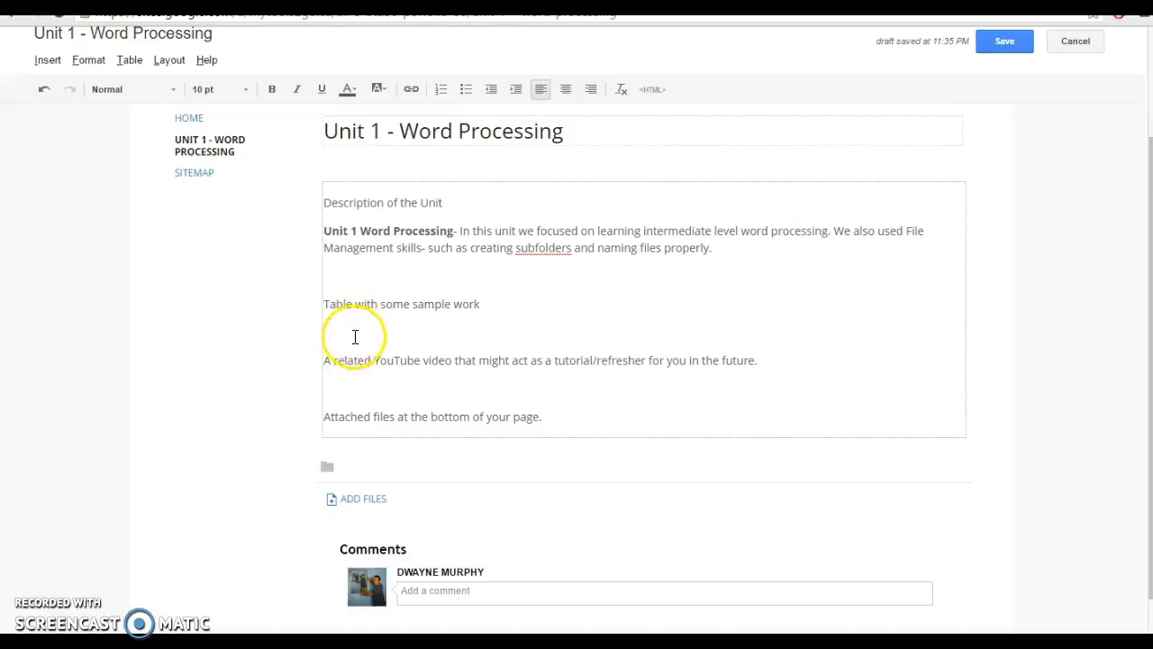
scroll(420, 377, "up", 1)
scroll(420, 382, "down", 2)
left_click(339, 288)
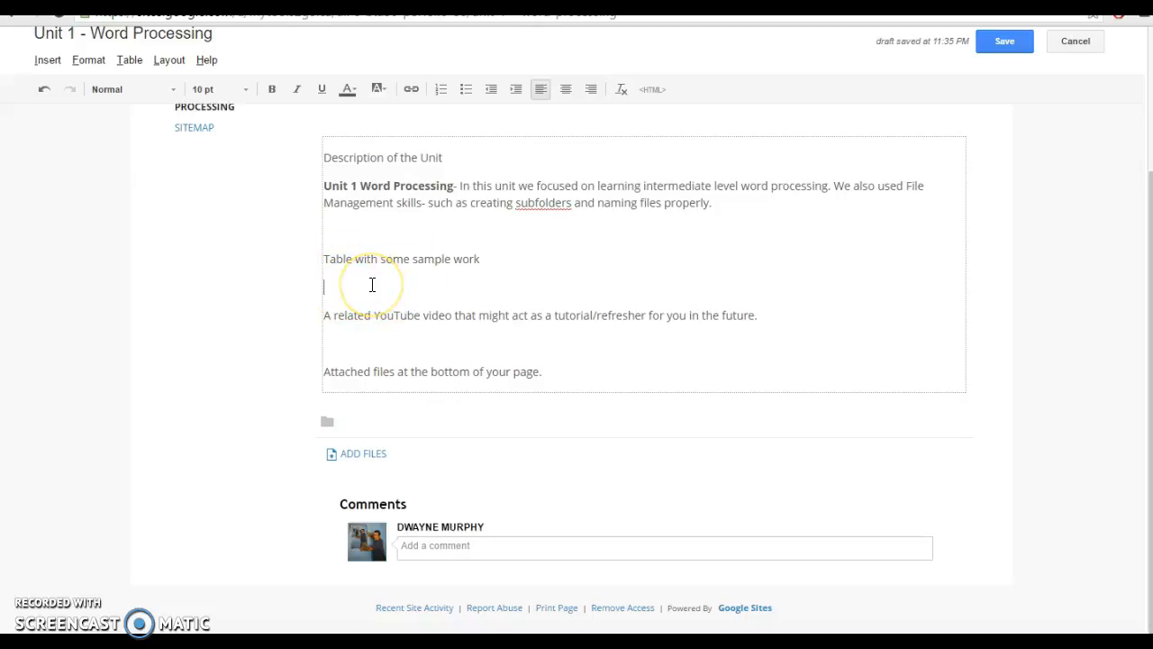
left_click(129, 60)
mouse_move(147, 87)
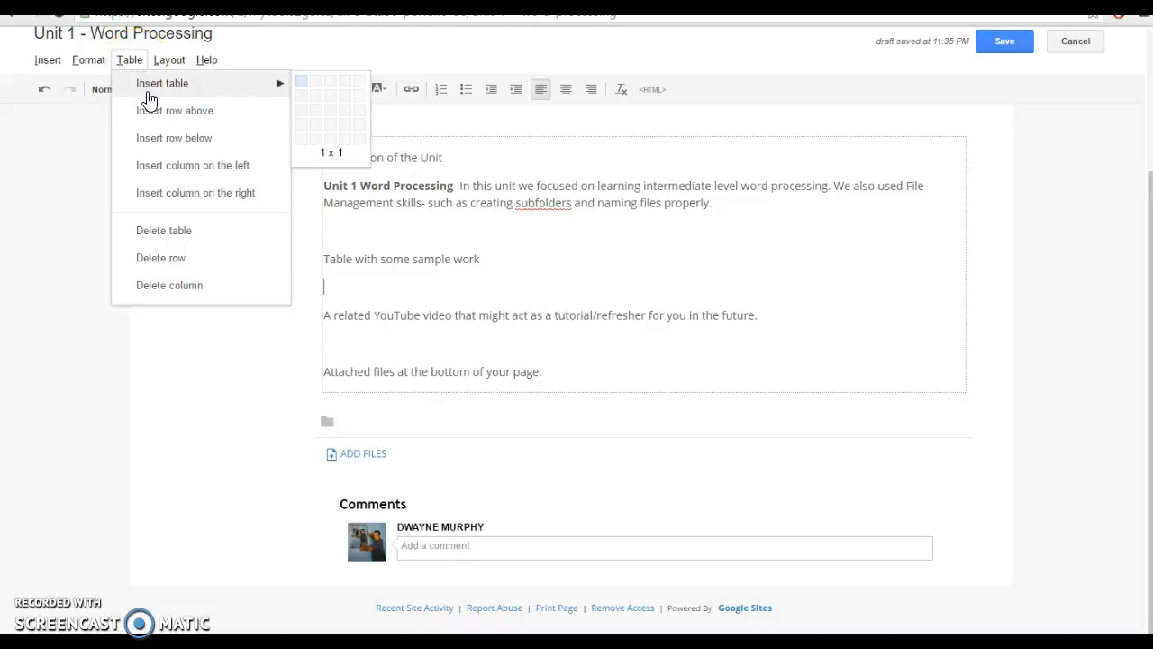
left_click(320, 121)
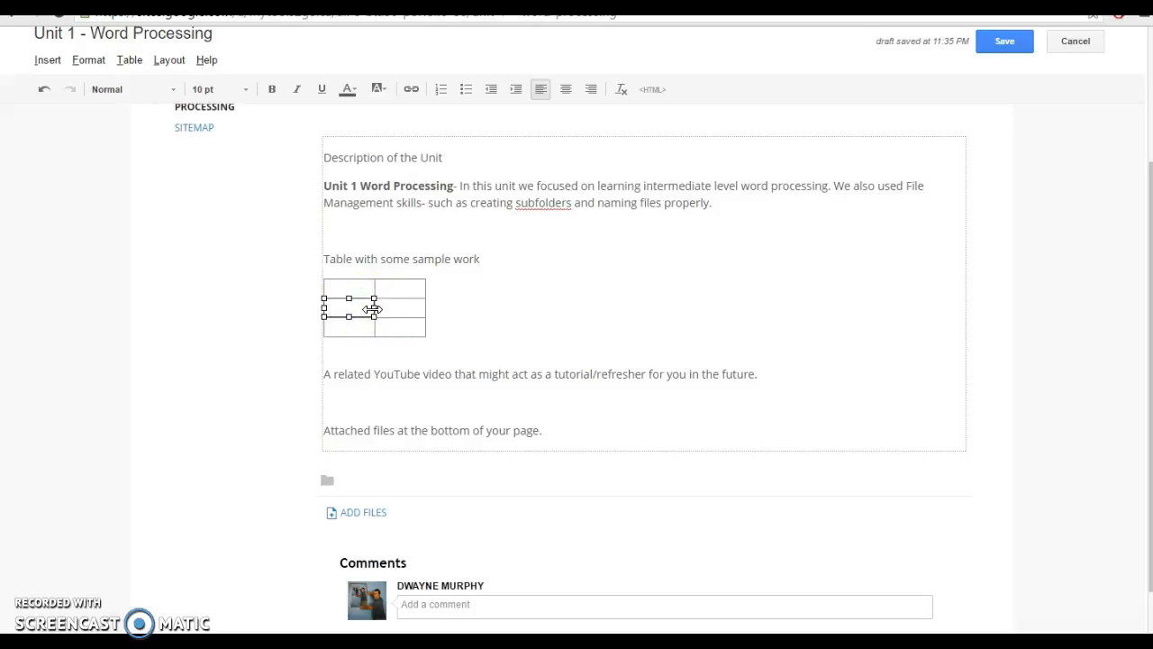
Widen both columns of the sample work table so that it spans nearly the full width of the page body
left_click_drag(459, 310, 589, 301)
left_click(626, 308)
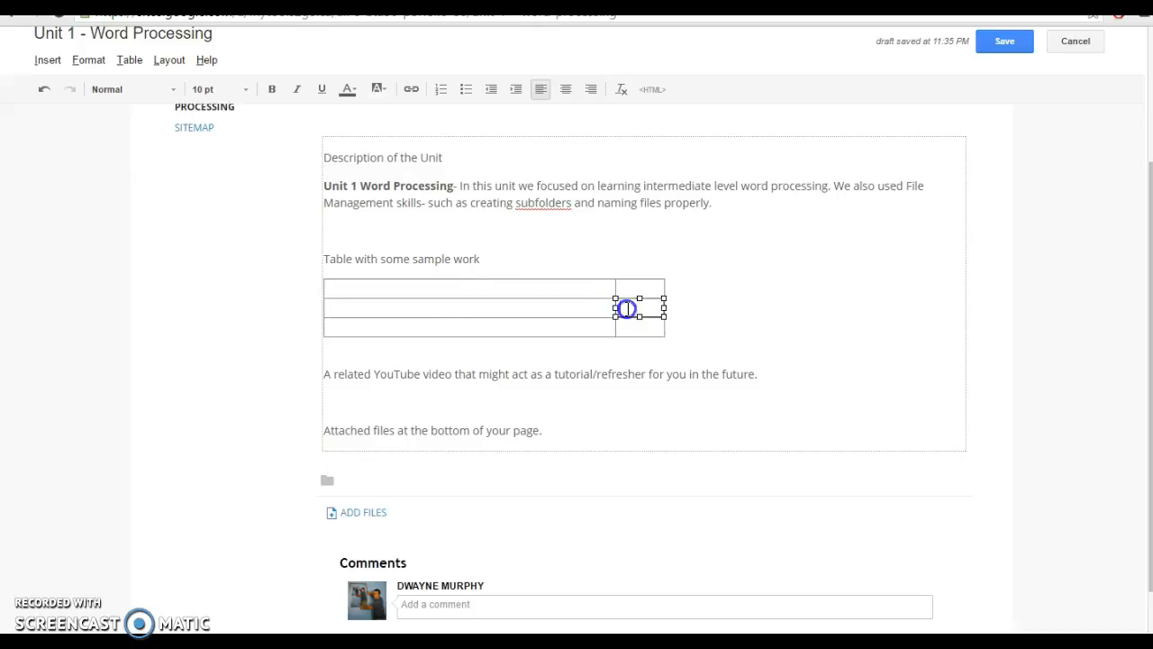
left_click_drag(664, 308, 943, 284)
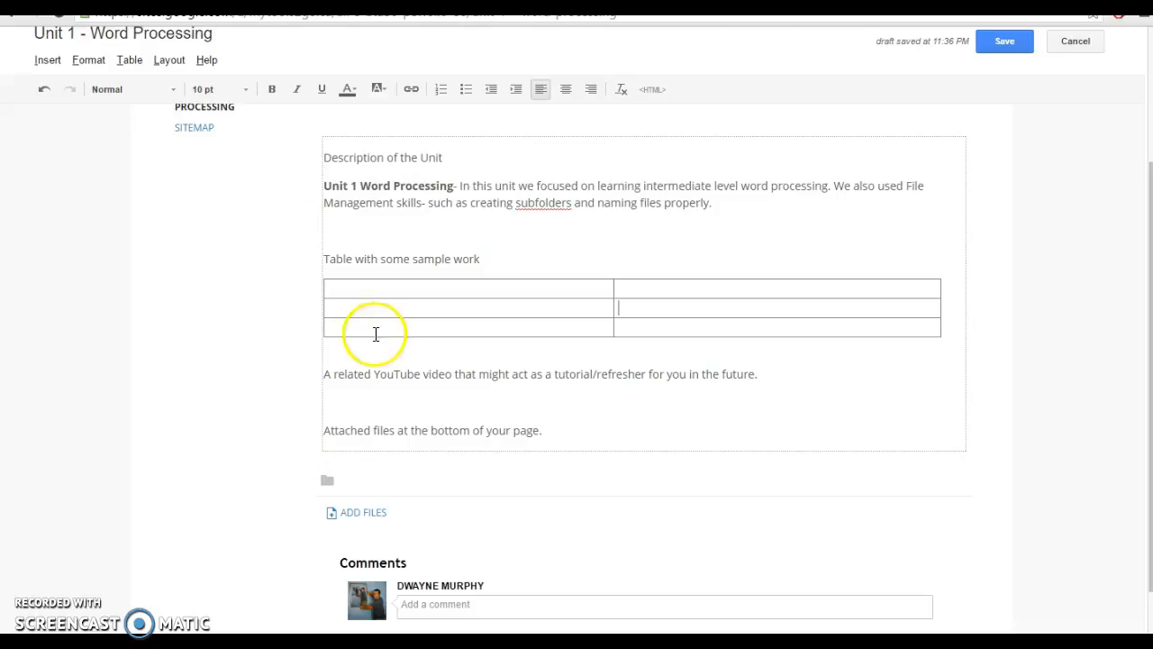
Enter the column headings "Portfolio Item" and "Description" in the first row of the sample work table
left_click(373, 287)
left_click(377, 293)
type("Portfolio Item")
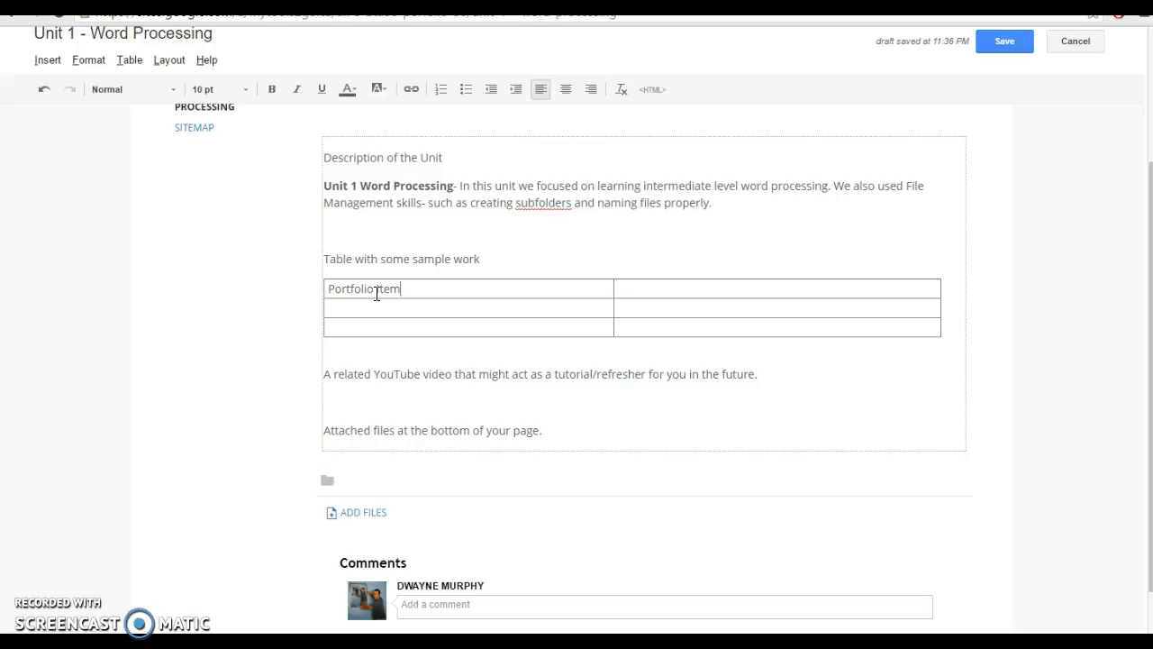
left_click(755, 283)
type("Description")
List "Business Letter" and "Multi-Page Report" in the two rows under the Portfolio Item heading
left_click(595, 309)
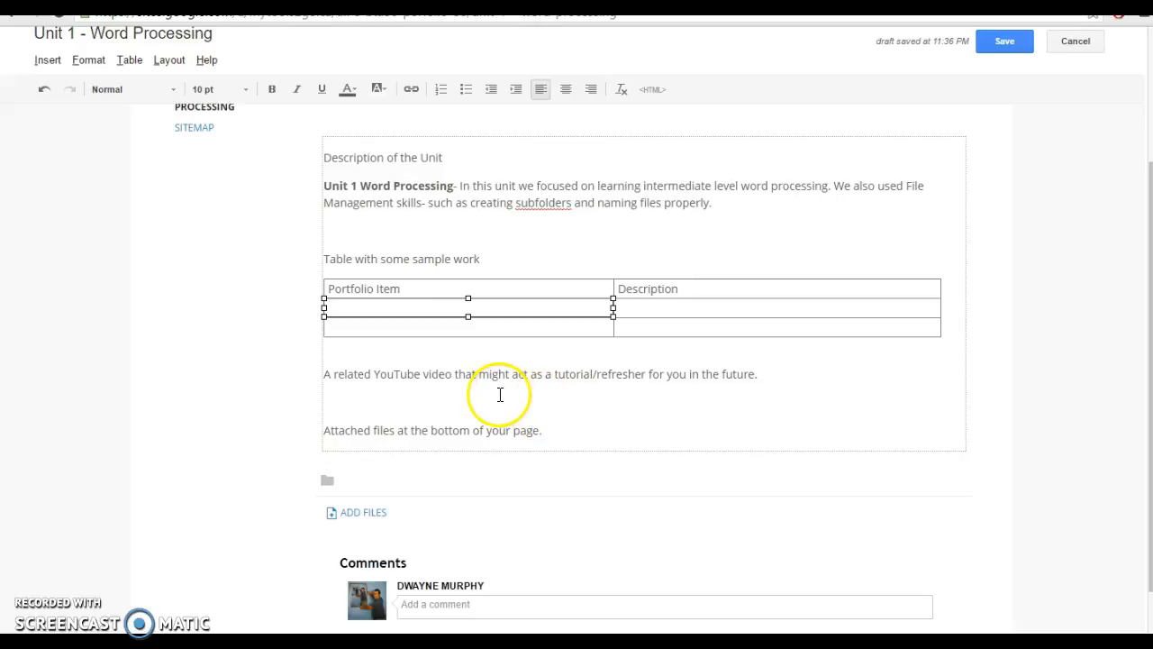
type("Business Letter")
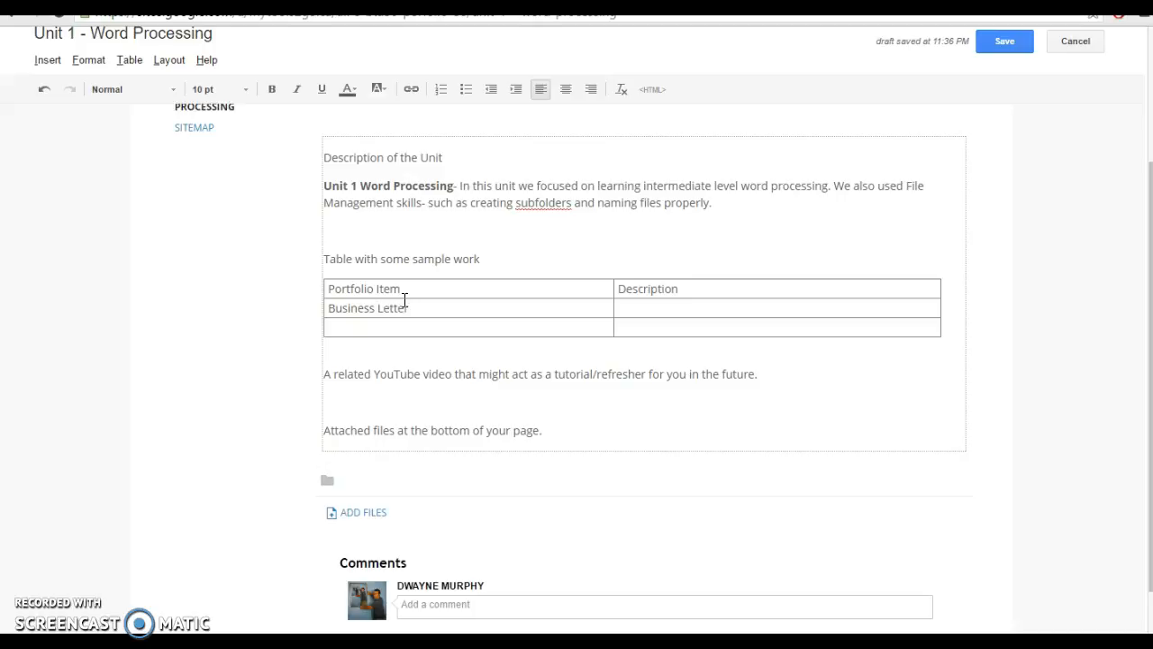
left_click(410, 327)
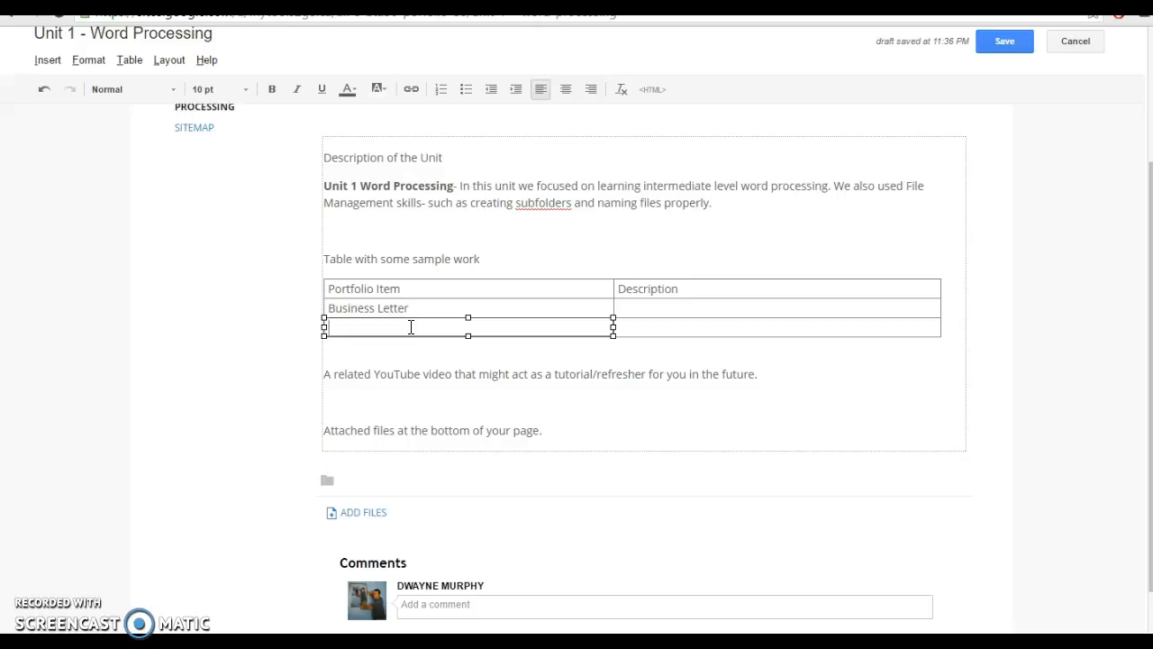
type("Multi-Page Report")
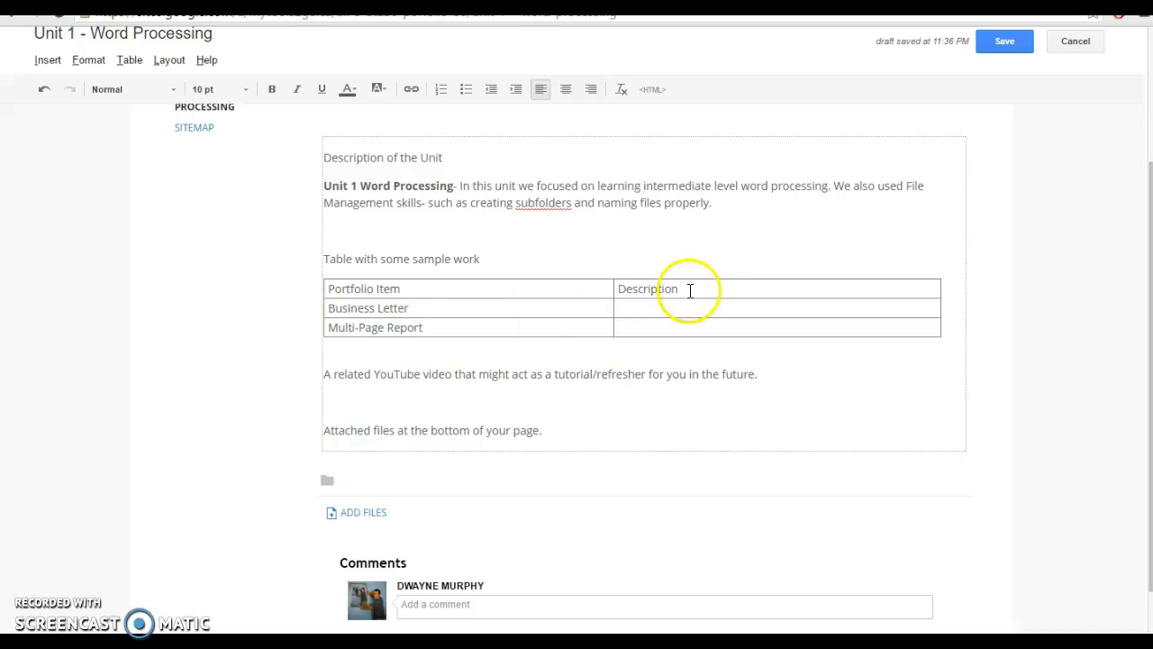
Format the table headings Portfolio Item and Description as bold 16 pt text
left_click_drag(685, 288, 386, 291)
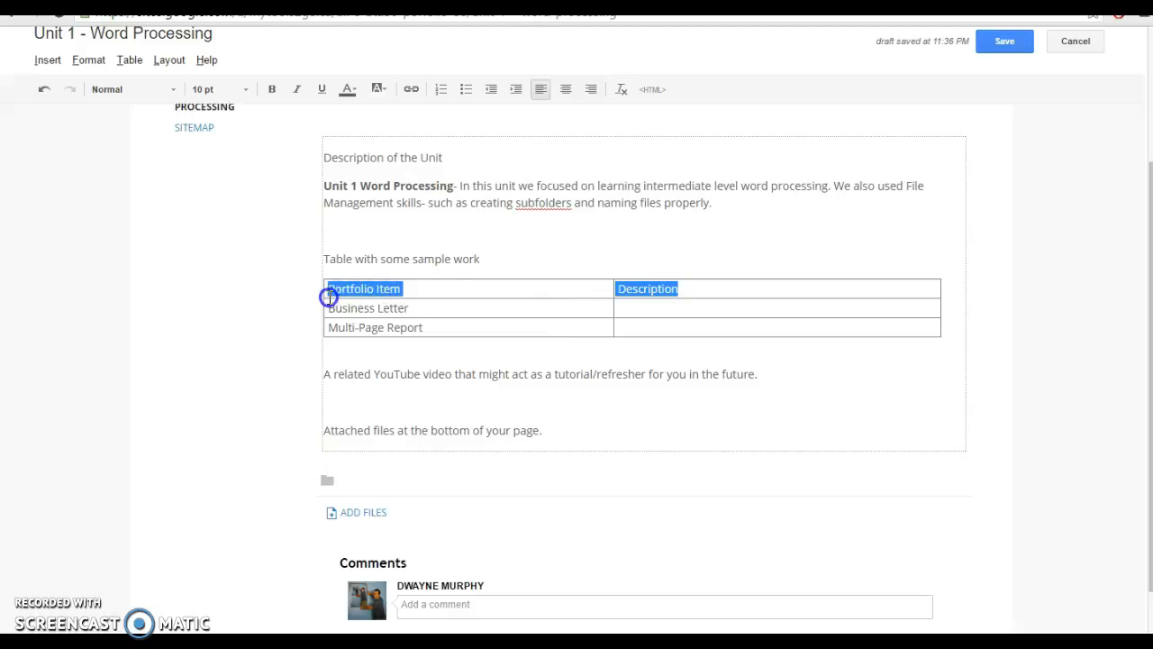
left_click(271, 89)
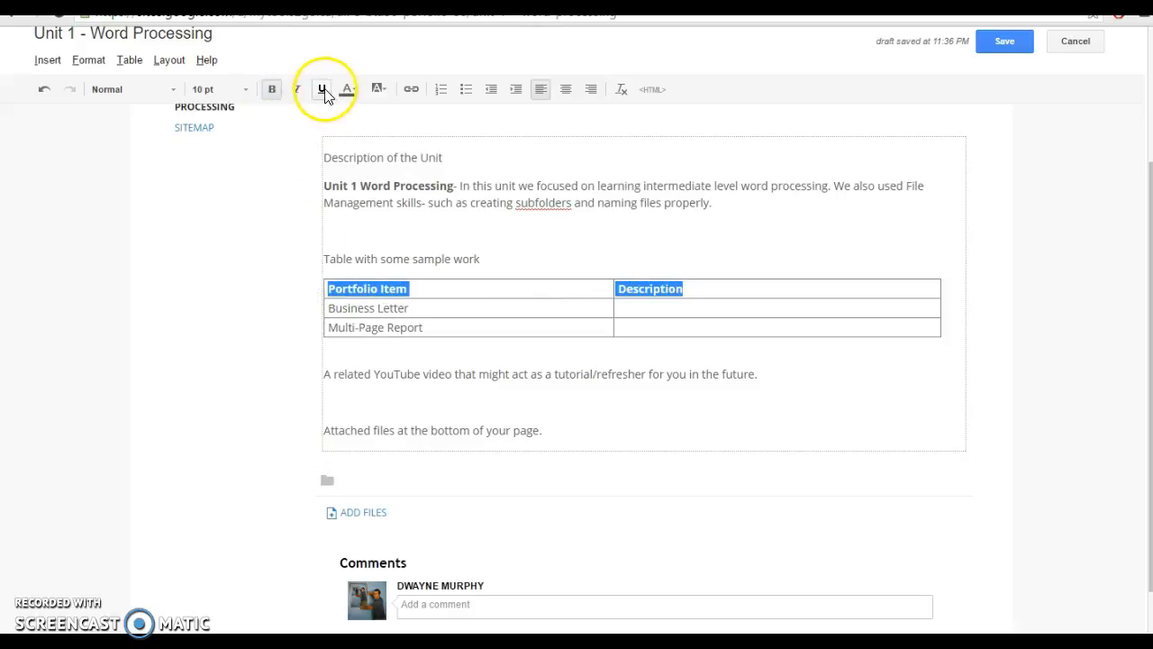
left_click(245, 89)
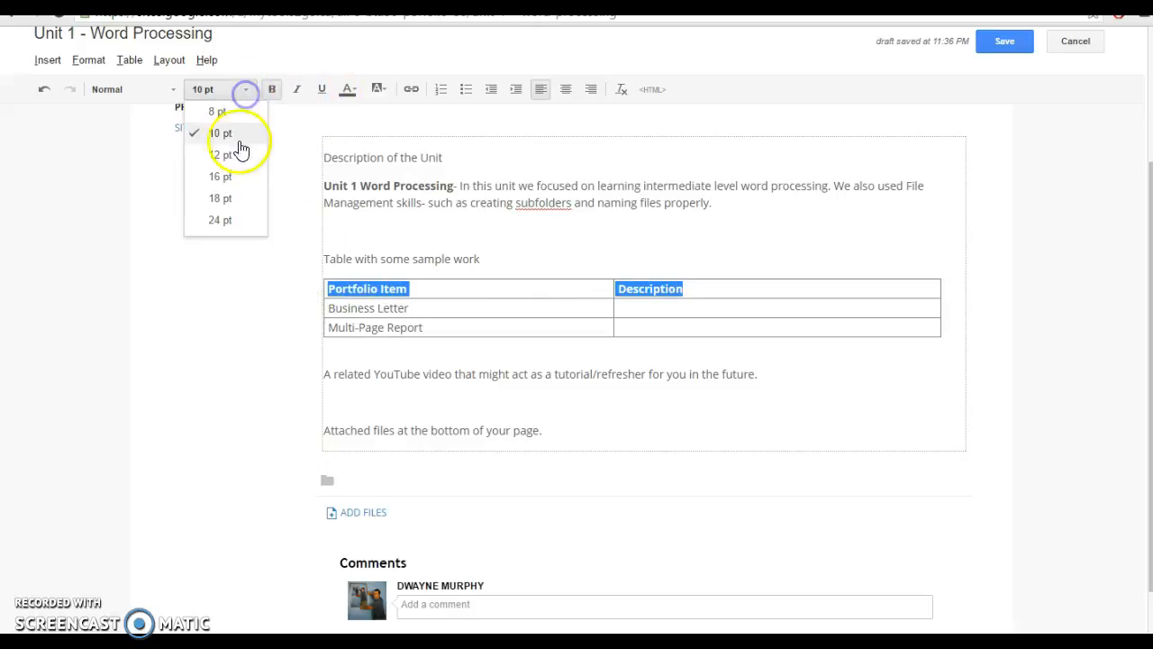
left_click(232, 176)
left_click(524, 365)
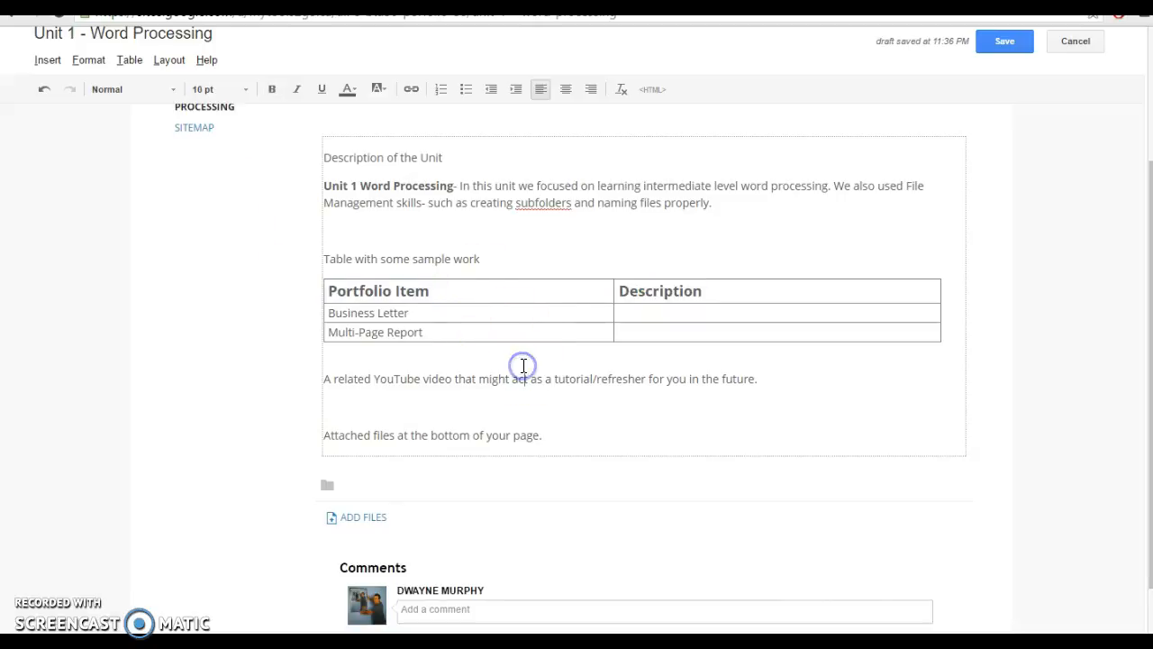
Narrow the Portfolio Item column to about half its width and widen the Description column to fill the remaining space
left_click(613, 312)
left_click_drag(613, 312, 472, 312)
left_click_drag(794, 310, 951, 311)
left_click(582, 315)
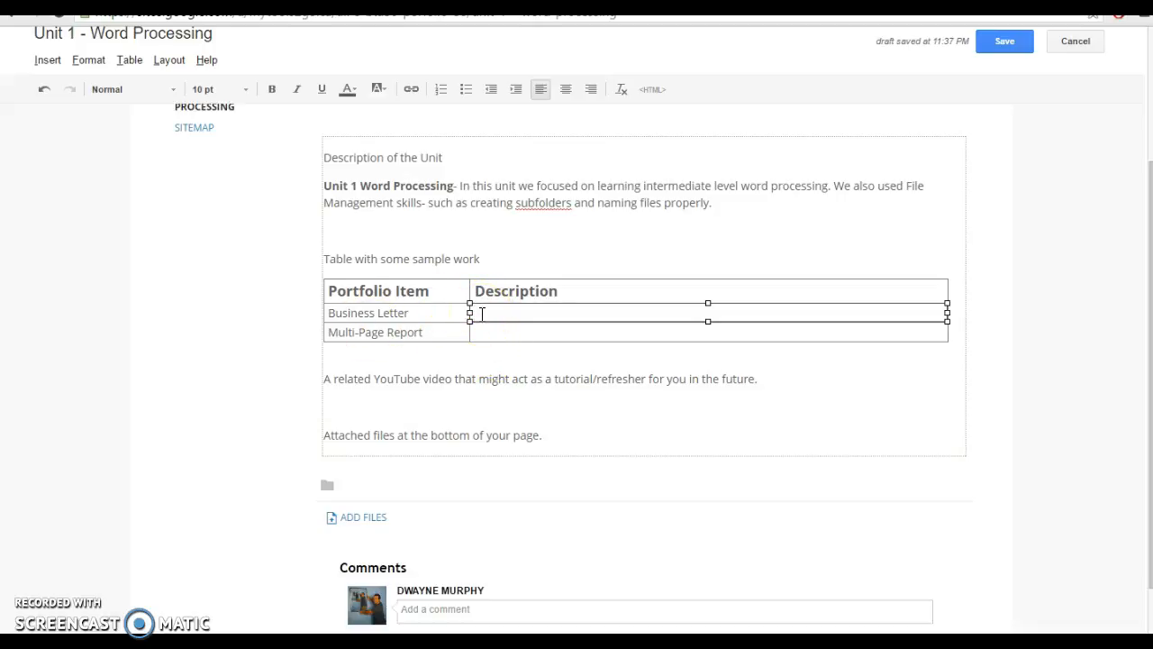
left_click(433, 314)
left_click(483, 313)
left_click(399, 331)
left_click(485, 331)
left_click(475, 404)
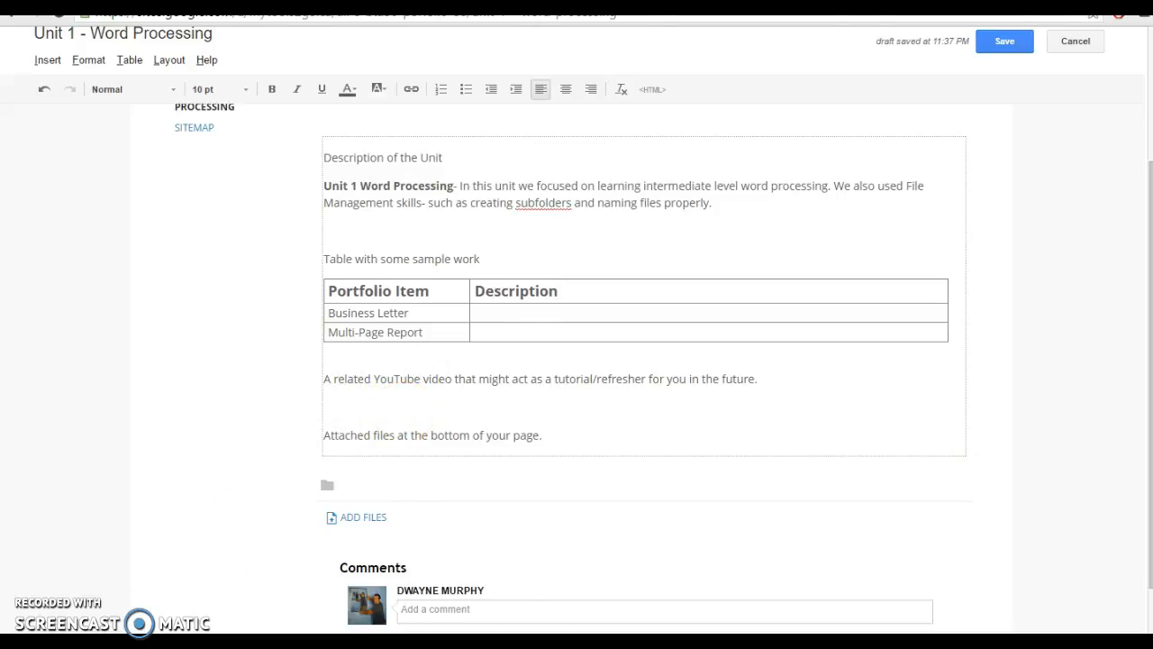
Browse the Google video results for Google Docs tutorials, open "Google Drive / Docs Tutorial 2016" on YouTube and pause it
scroll(440, 406, "down", 2)
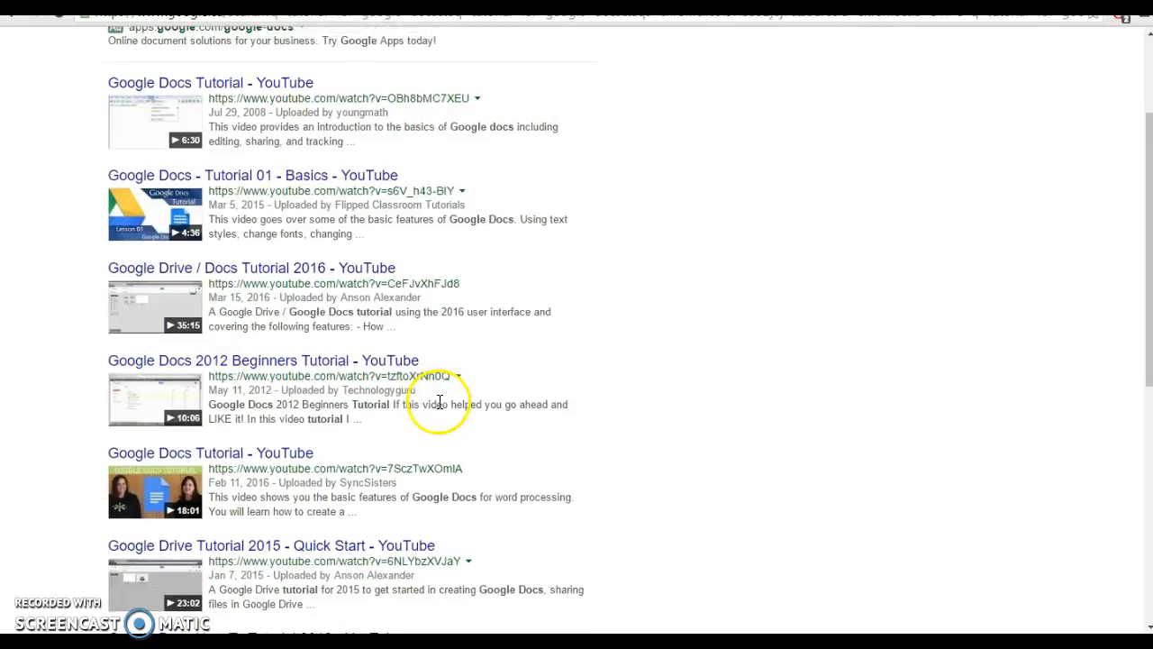
scroll(442, 410, "up", 1)
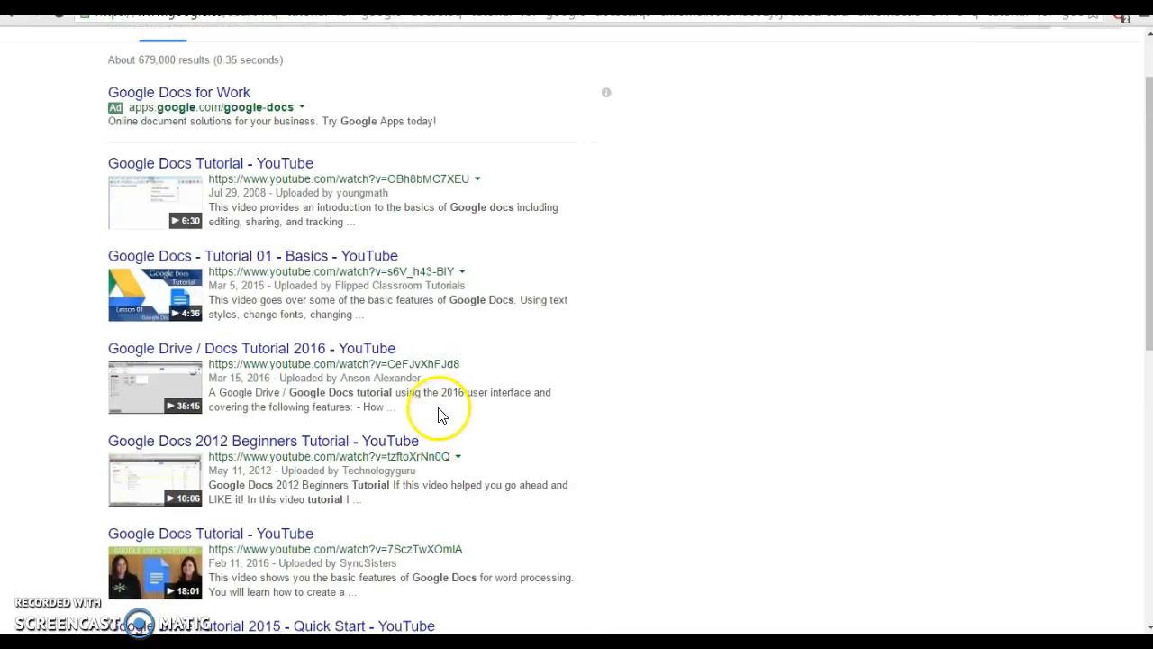
scroll(439, 407, "up", 1)
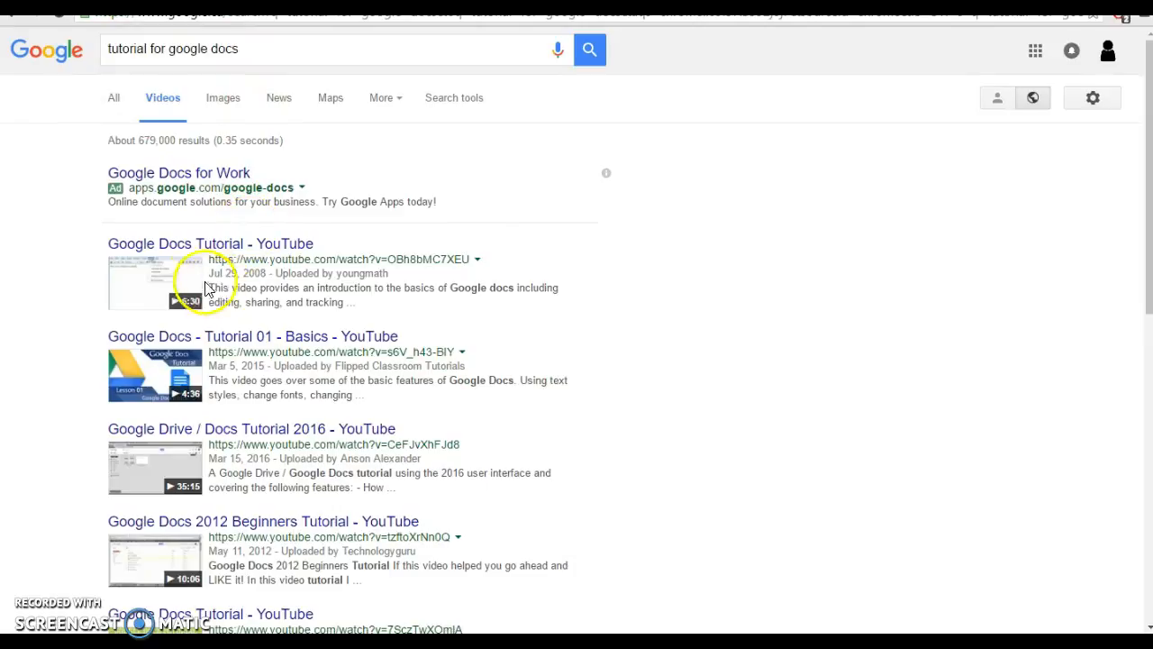
scroll(205, 288, "down", 2)
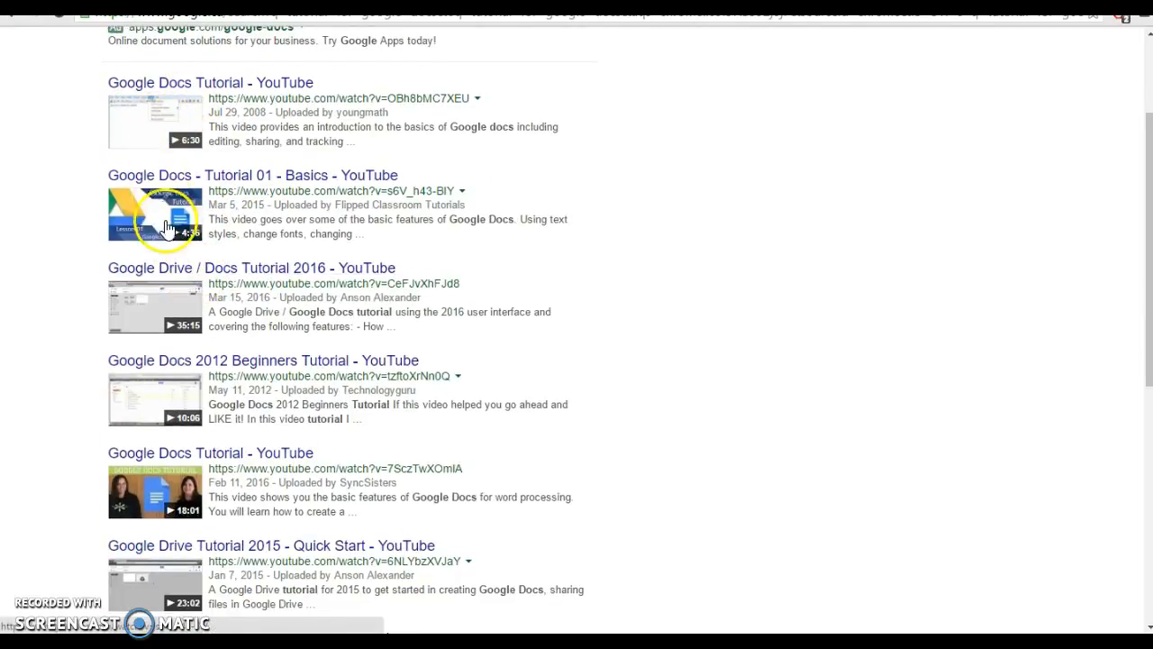
scroll(175, 363, "down", 3)
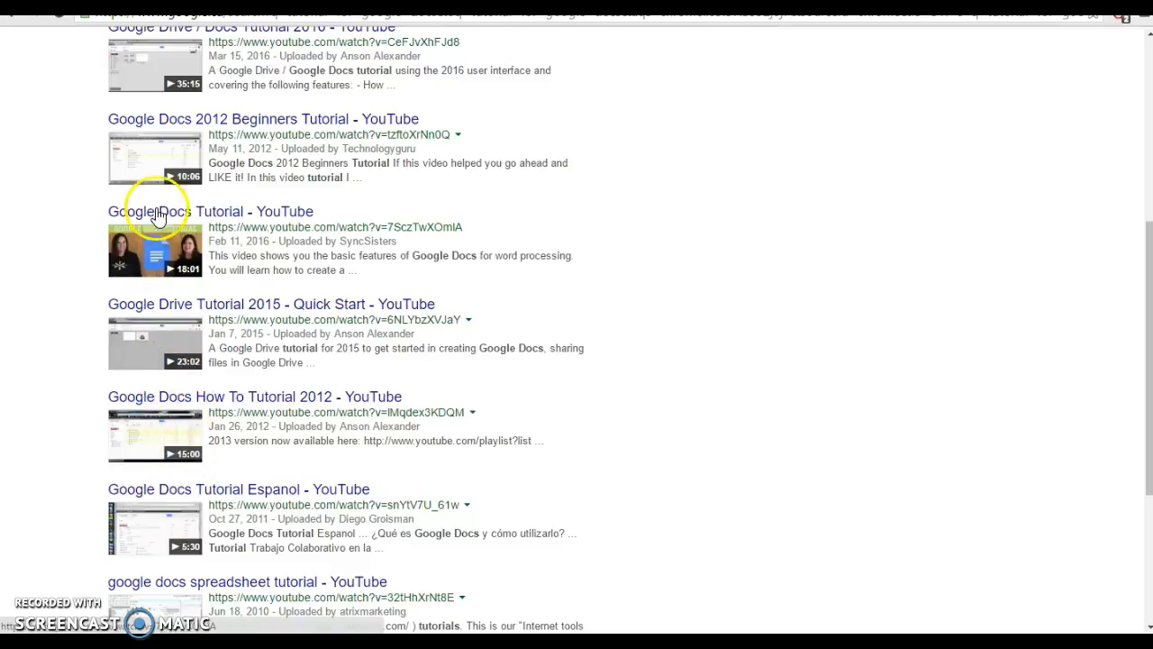
scroll(158, 198, "up", 1)
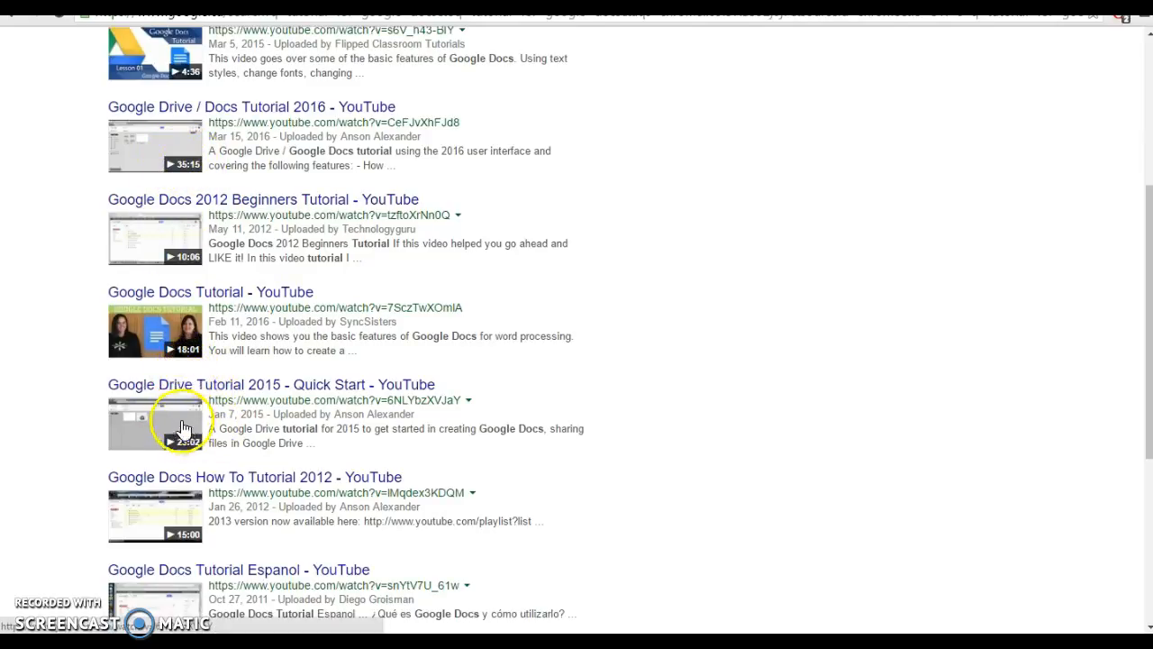
scroll(144, 325, "up", 1)
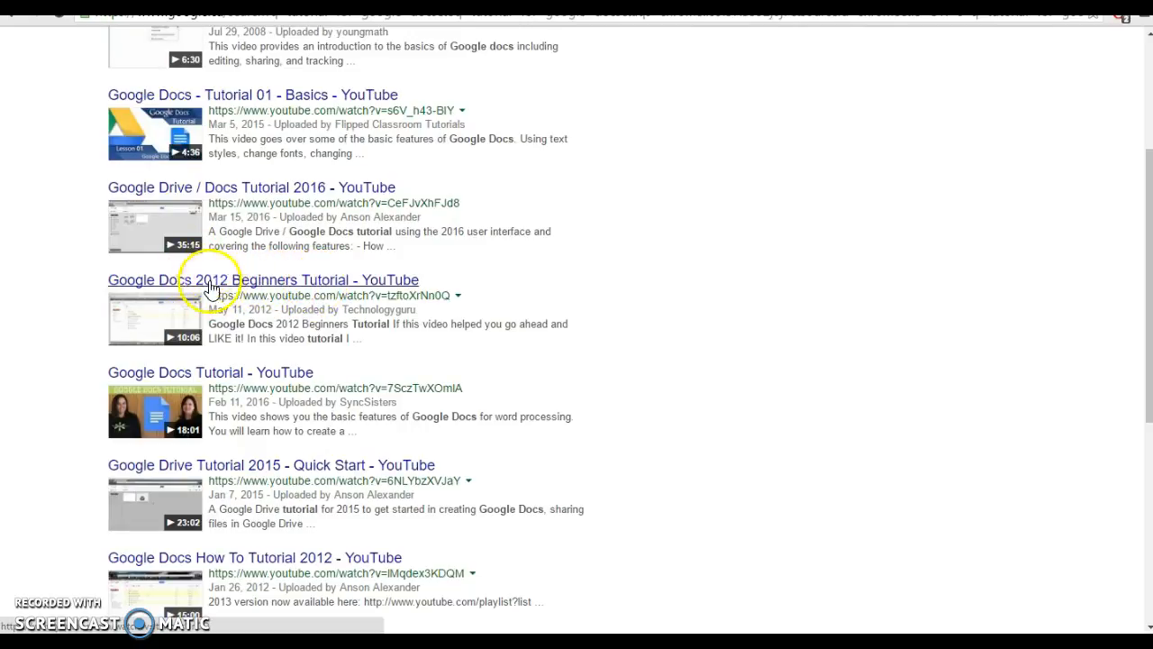
left_click(265, 186)
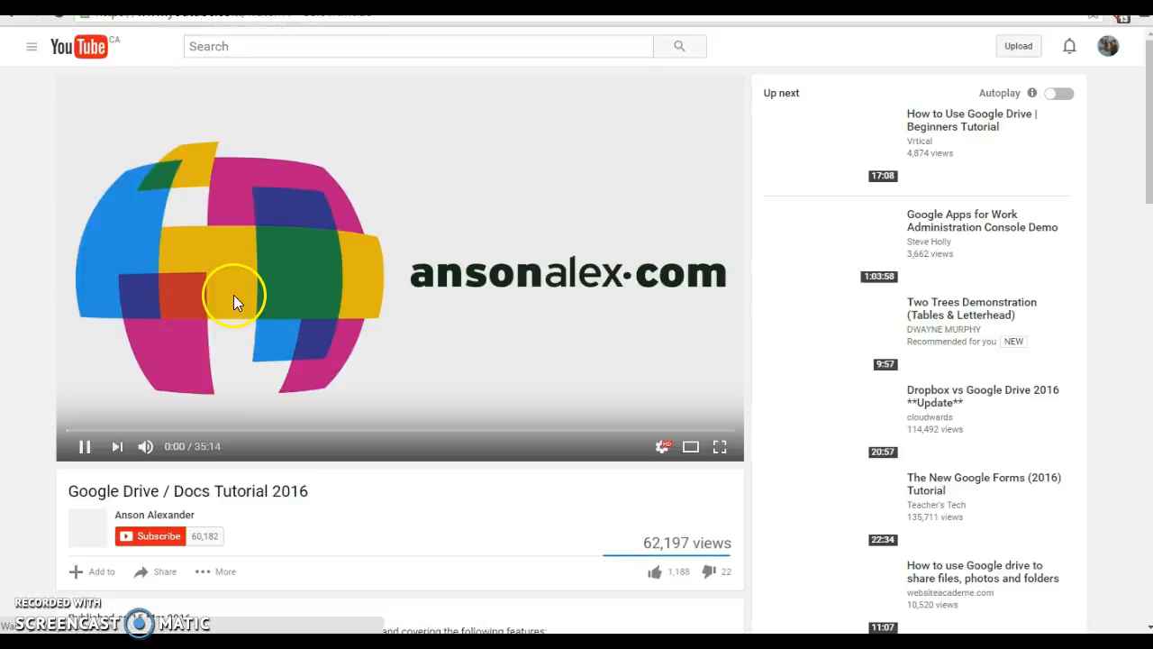
left_click(88, 455)
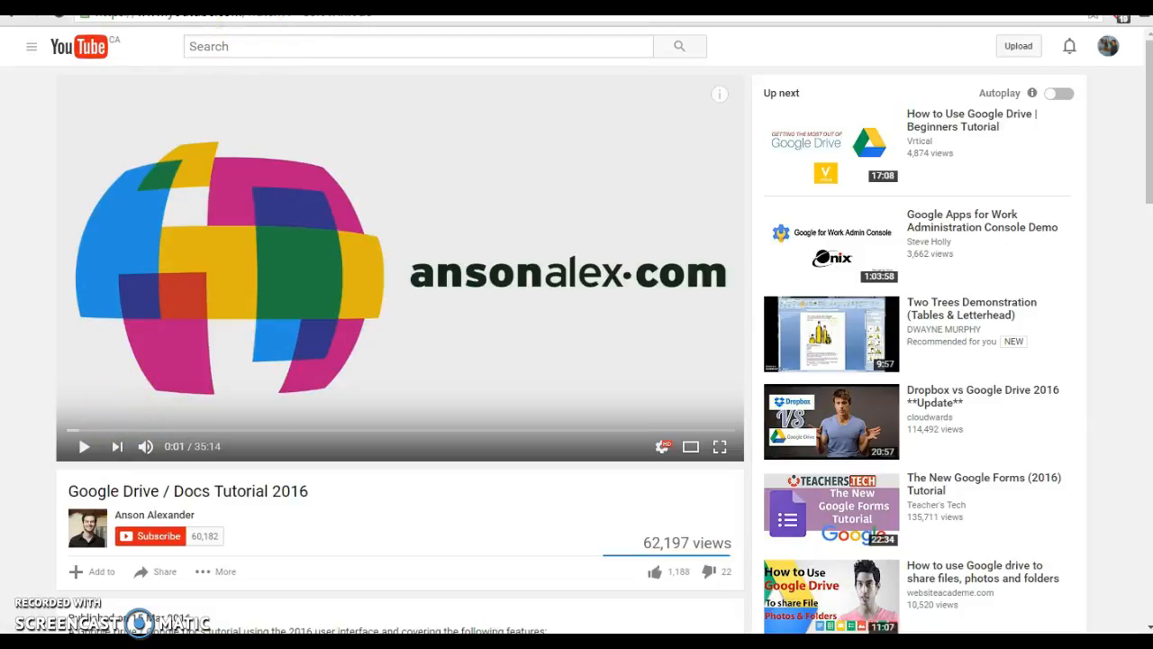
Copy the web address of the opened Google Drive / Docs Tutorial 2016 video
left_click(251, 19)
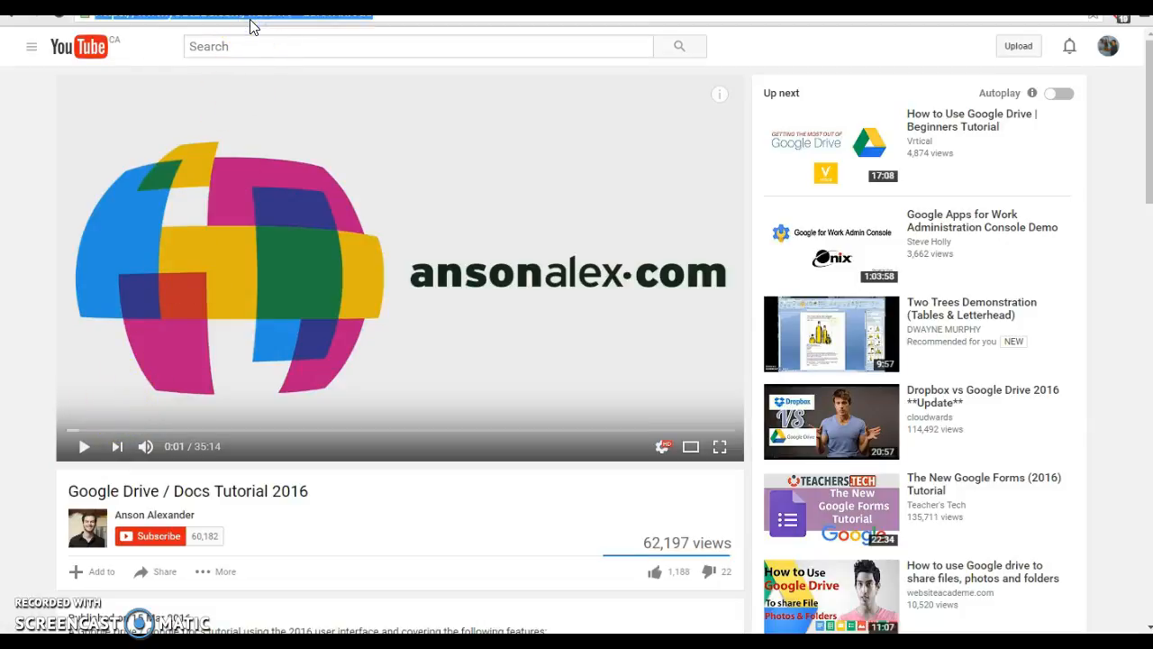
right_click(261, 25)
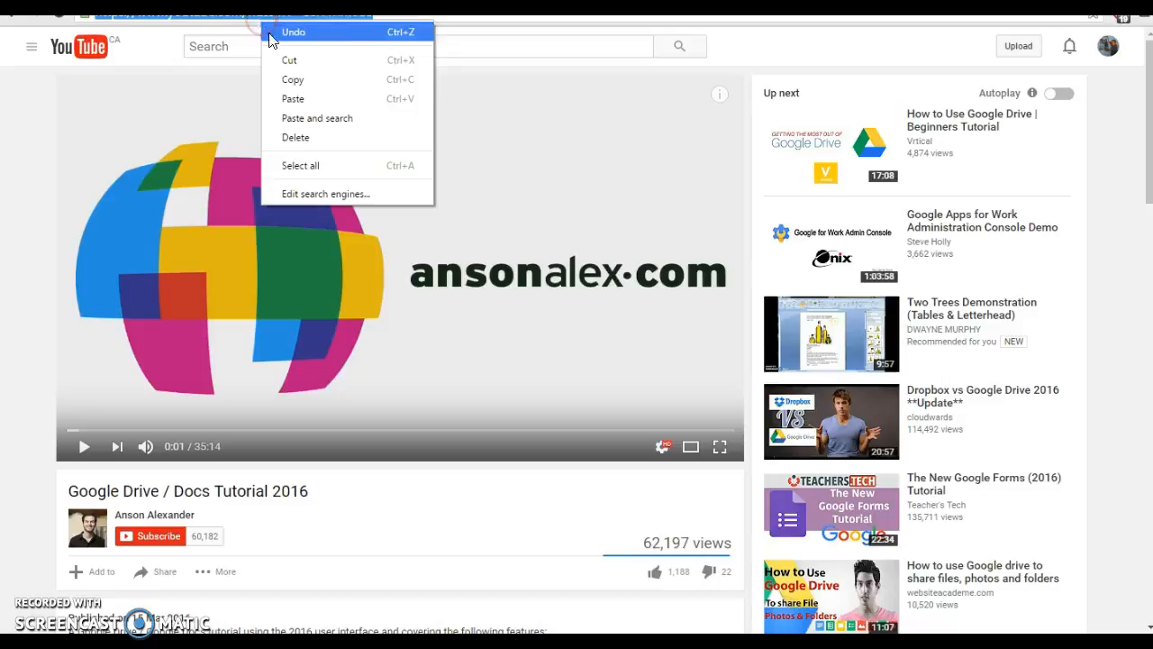
left_click(290, 79)
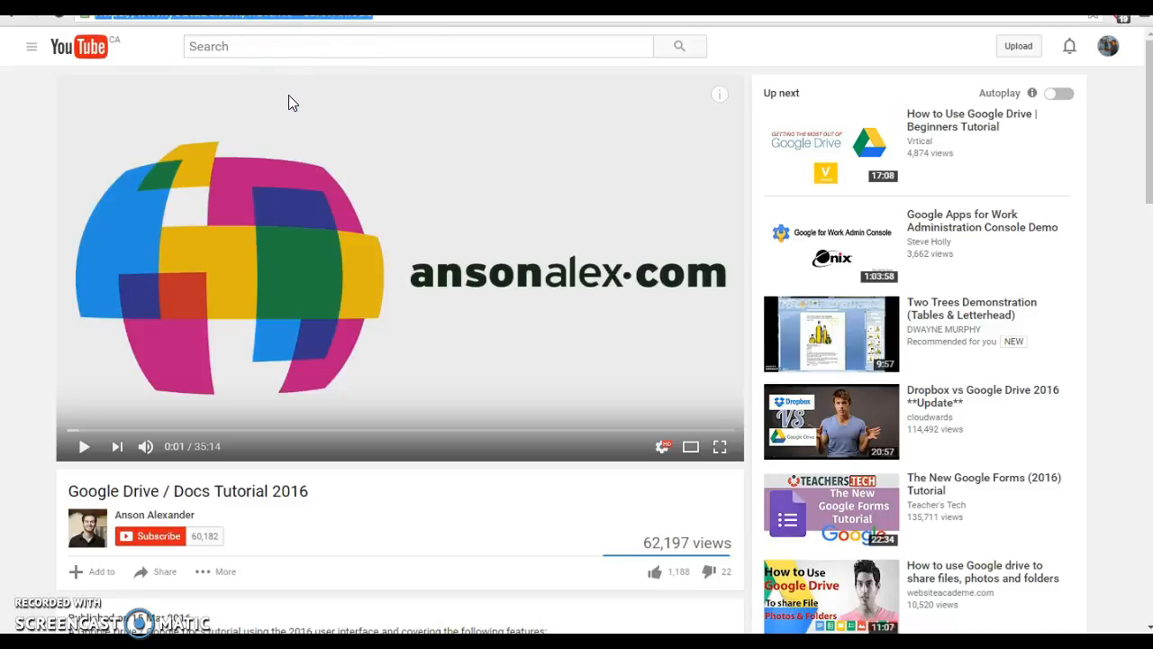
Back on the Unit 1 page, embed the copied YouTube video on the blank line below the related-video sentence and save the page
left_click(200, 3)
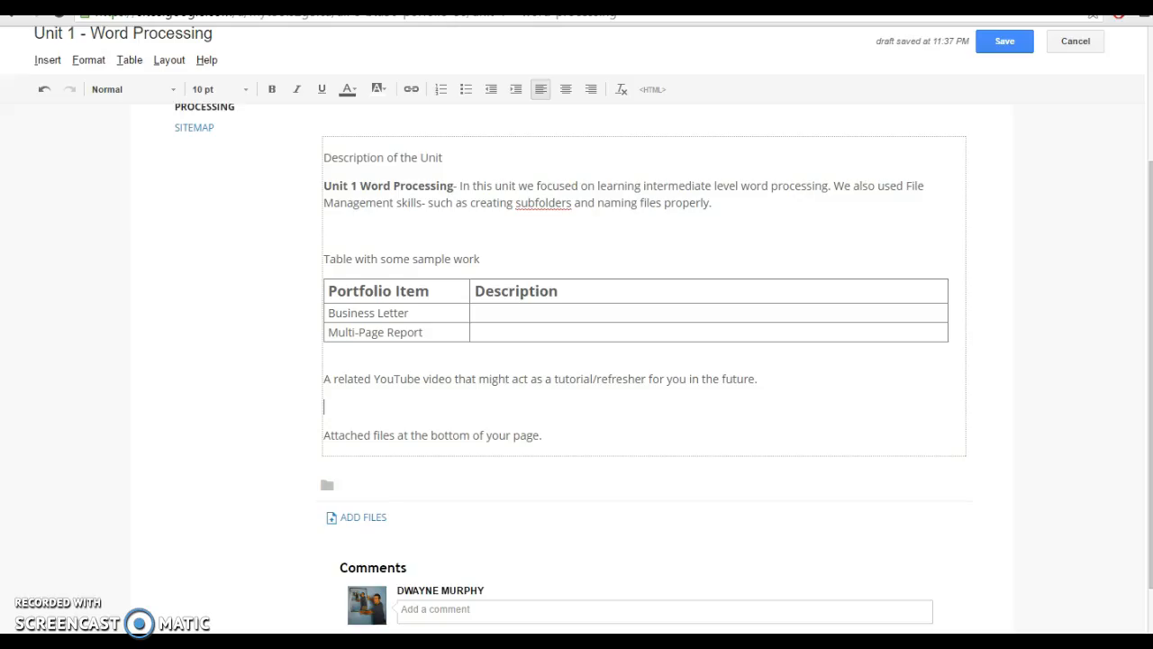
left_click(336, 405)
left_click(328, 410)
left_click(48, 61)
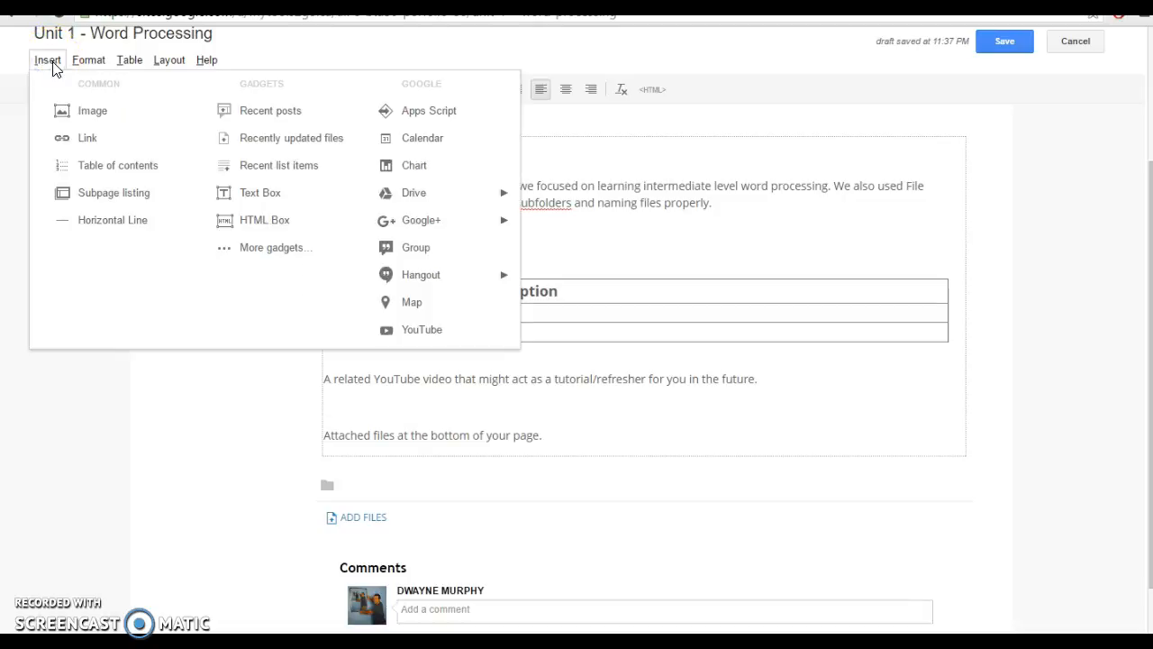
left_click(89, 115)
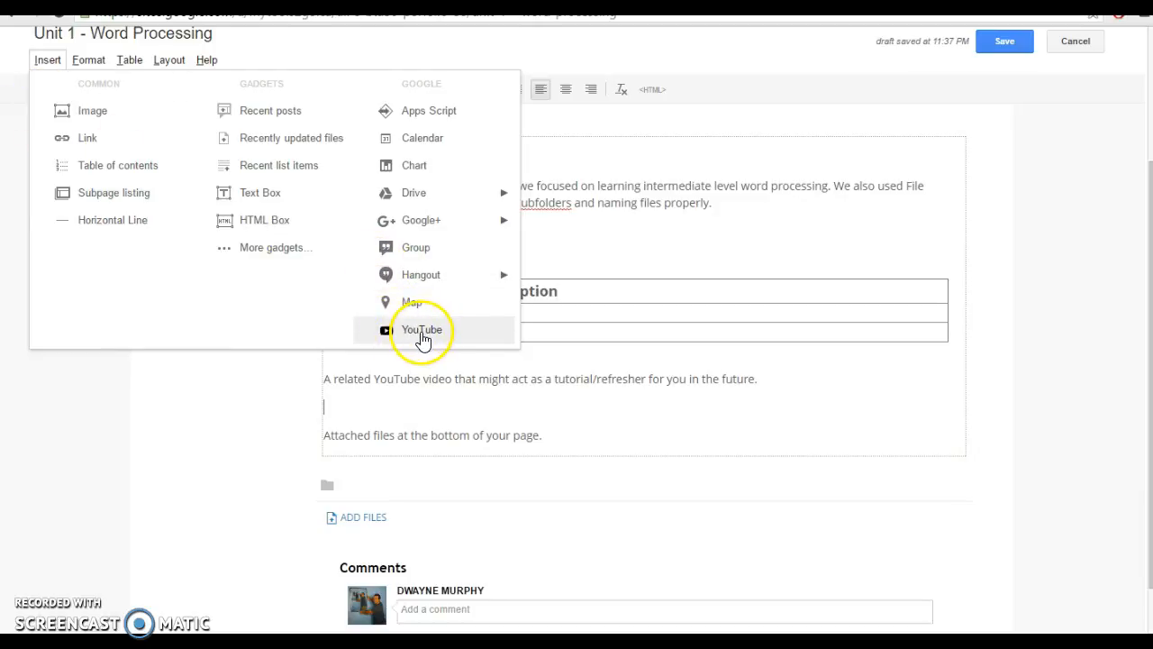
left_click(422, 336)
left_click(413, 265)
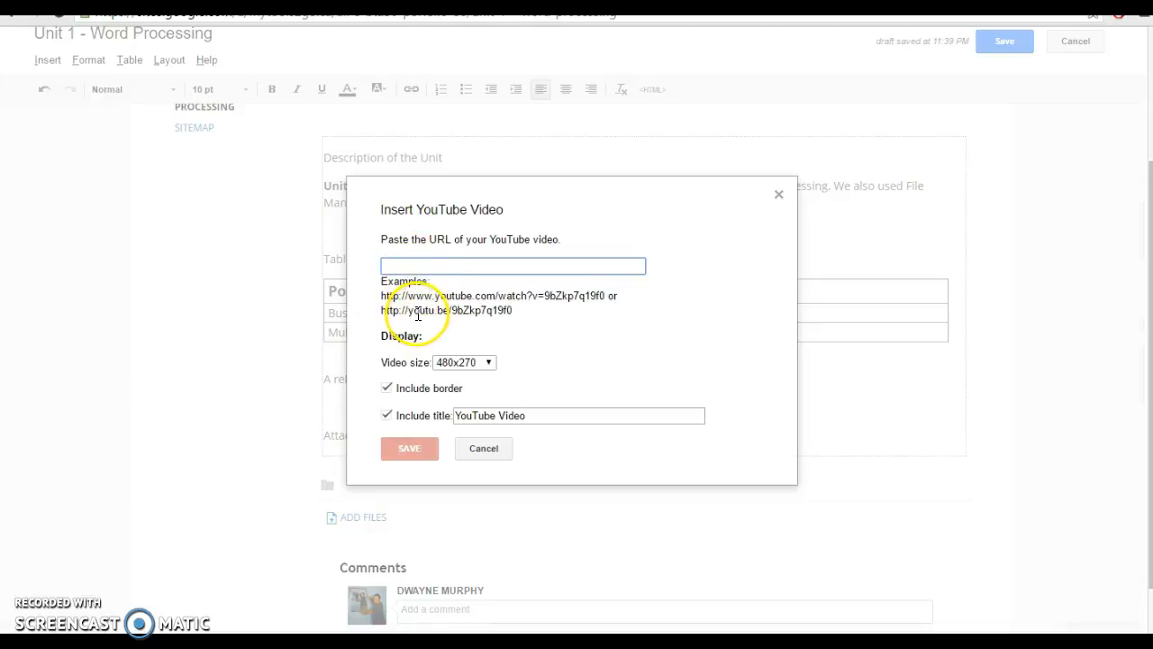
right_click(410, 265)
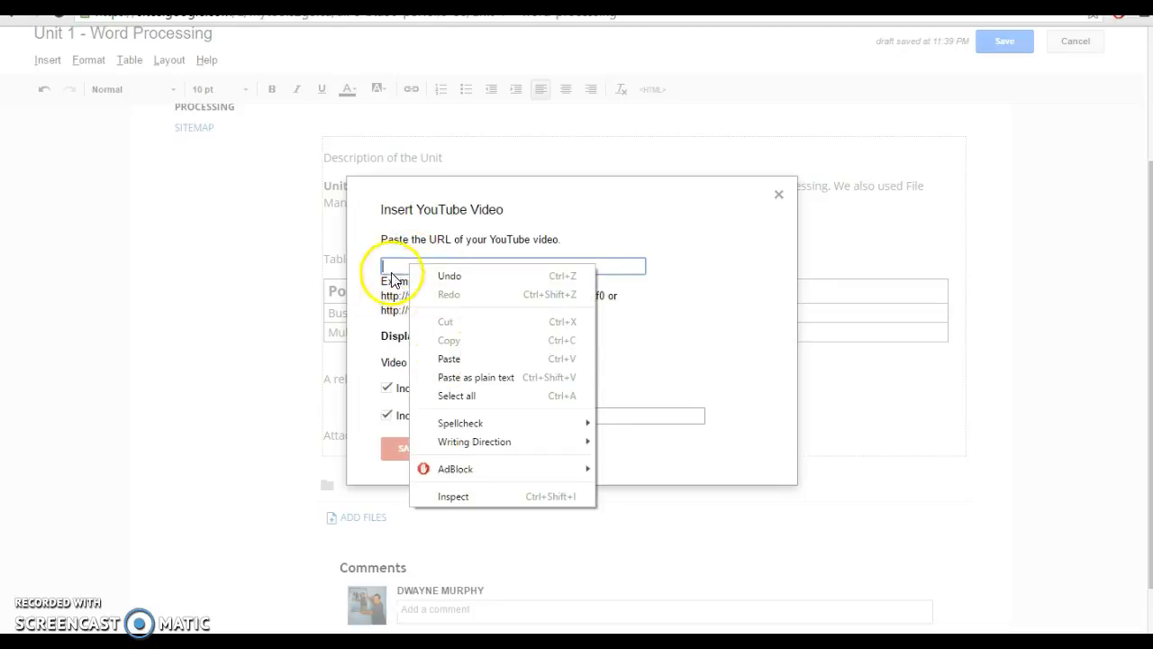
left_click(388, 272)
key("ctrl+v")
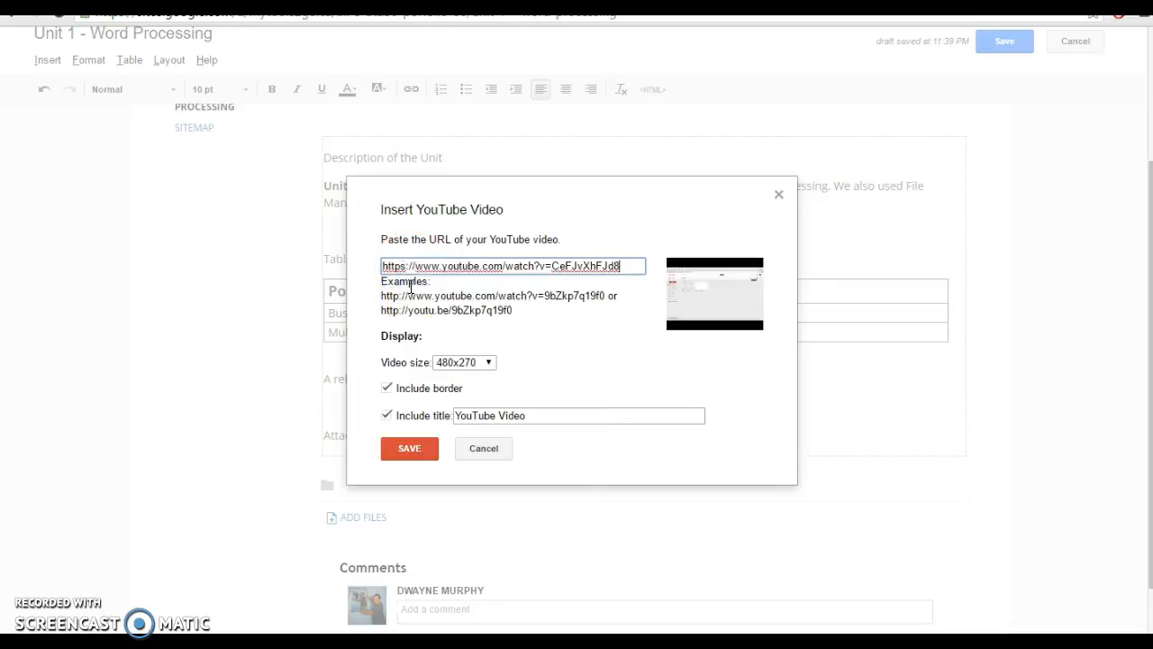
left_click(410, 450)
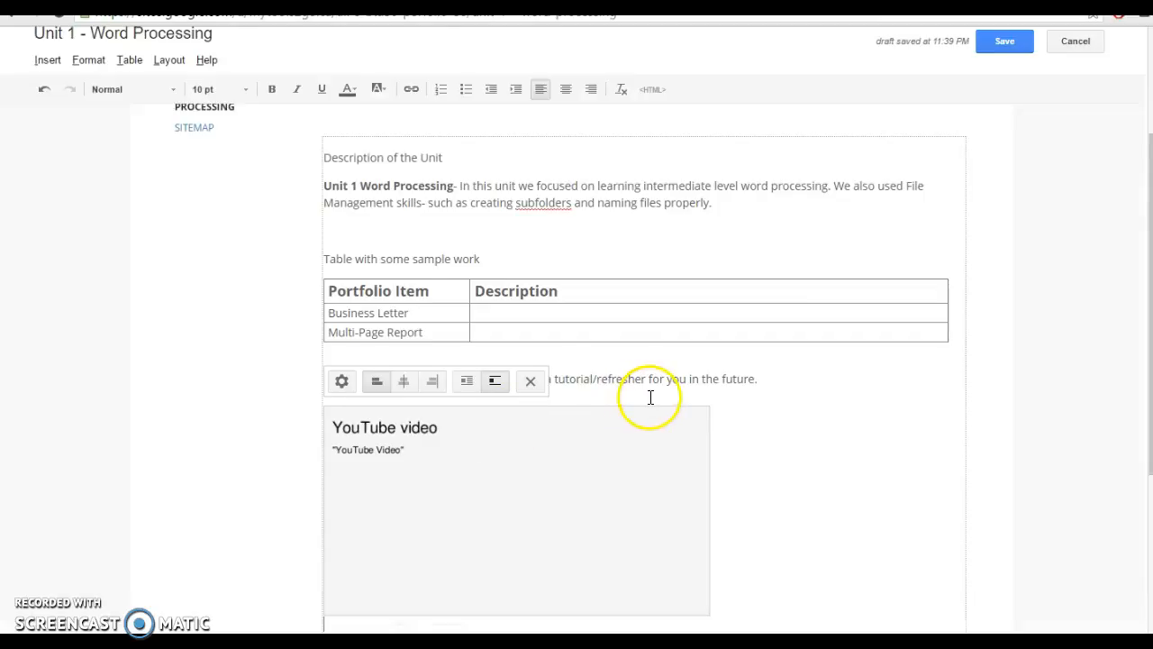
scroll(651, 397, "down", 3)
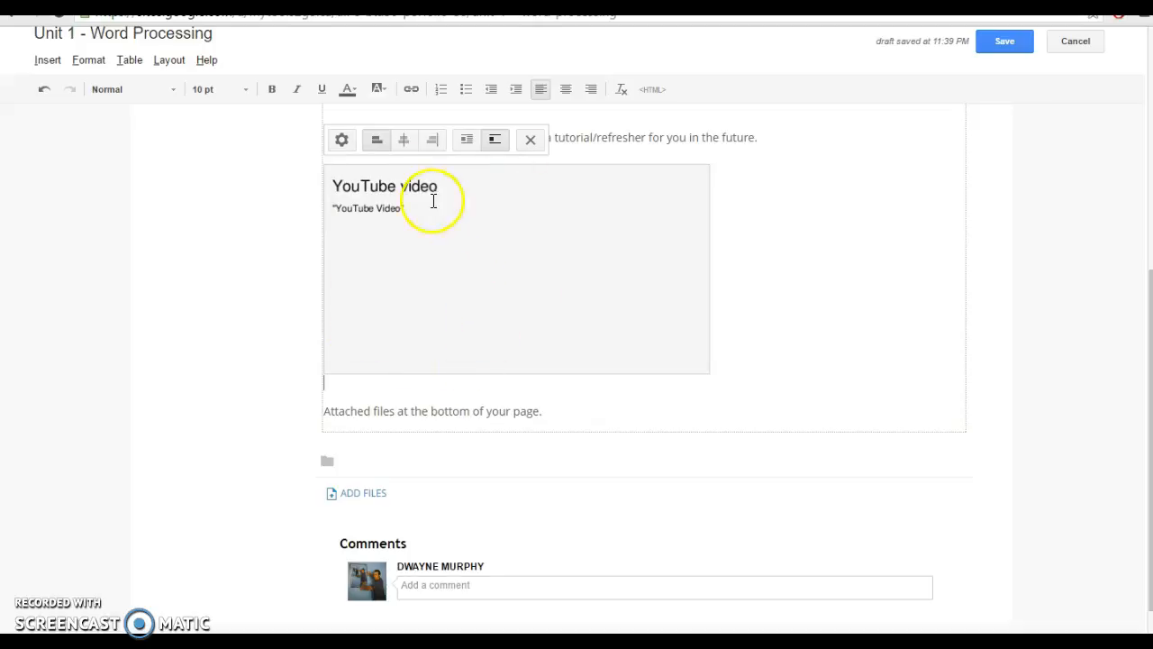
left_click(1004, 41)
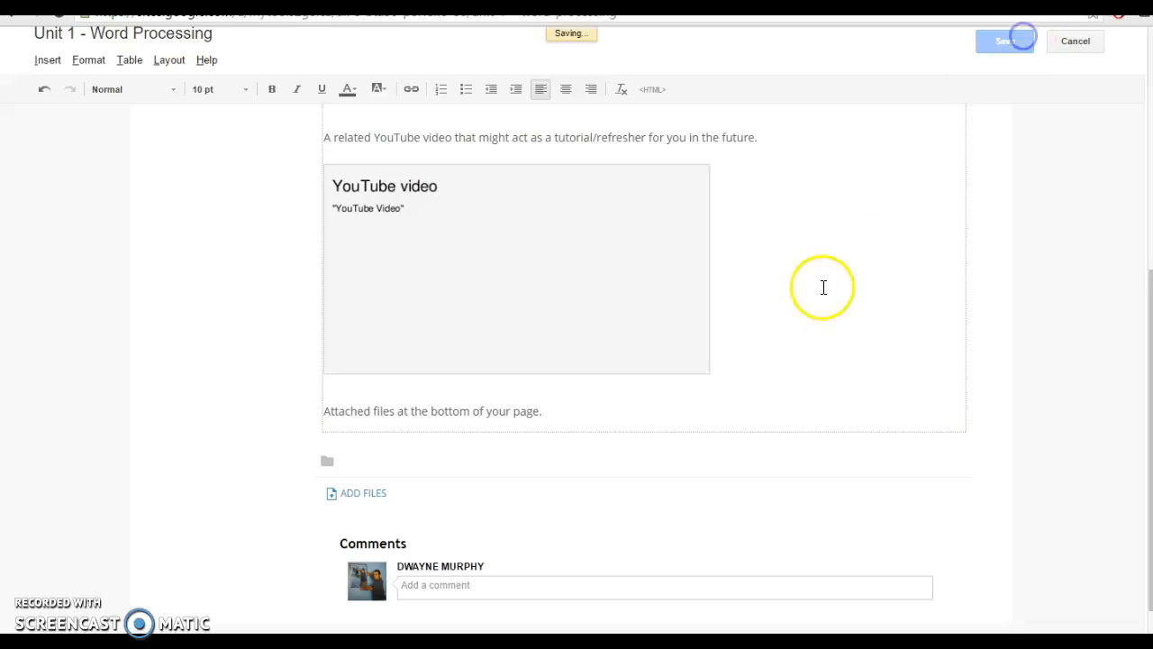
Review the saved Unit 1 - Word Processing page, from the description and sample work table to the embedded video and attachments area
scroll(712, 424, "up", 3)
scroll(721, 434, "up", 2)
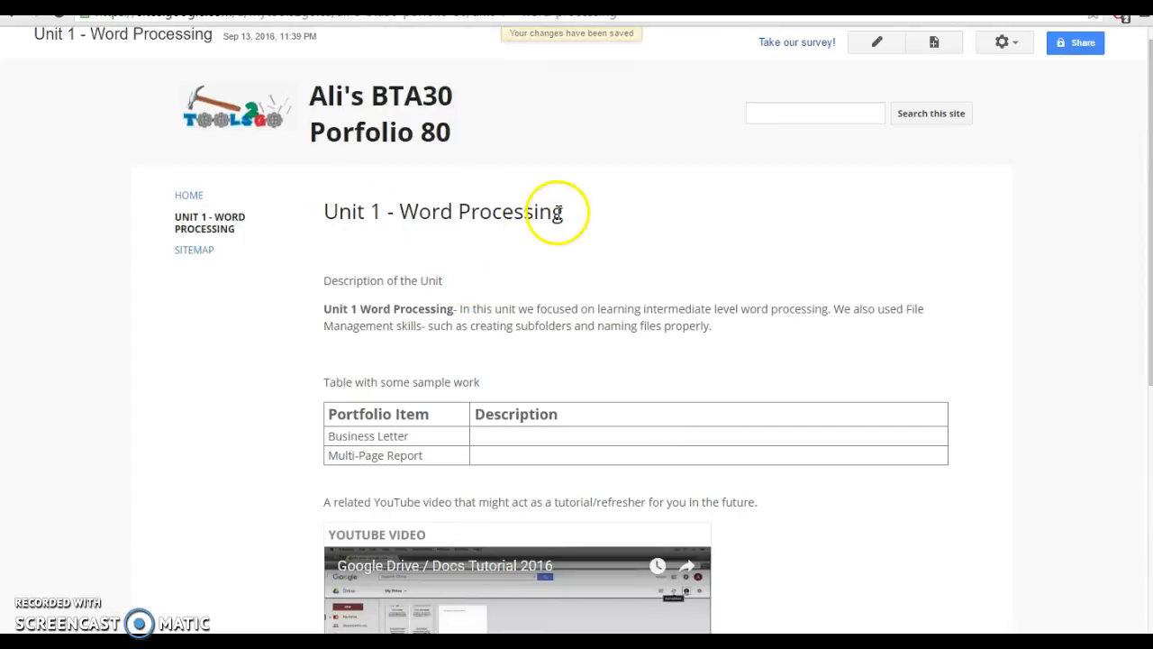
scroll(552, 217, "down", 3)
scroll(527, 203, "up", 1)
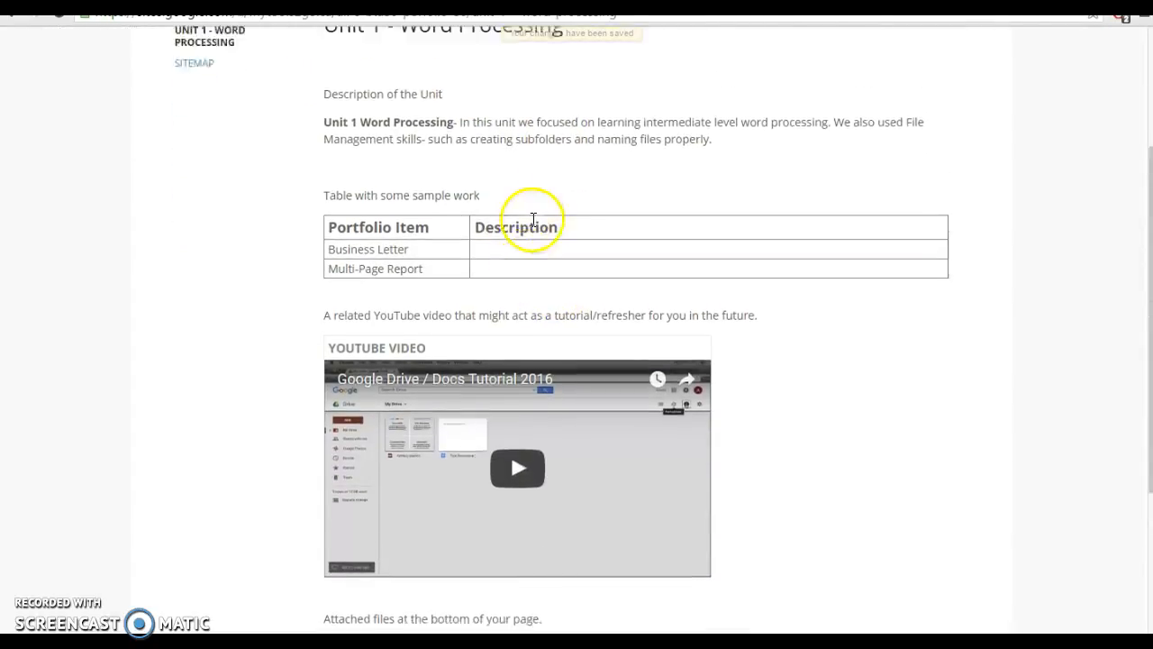
scroll(533, 220, "up", 2)
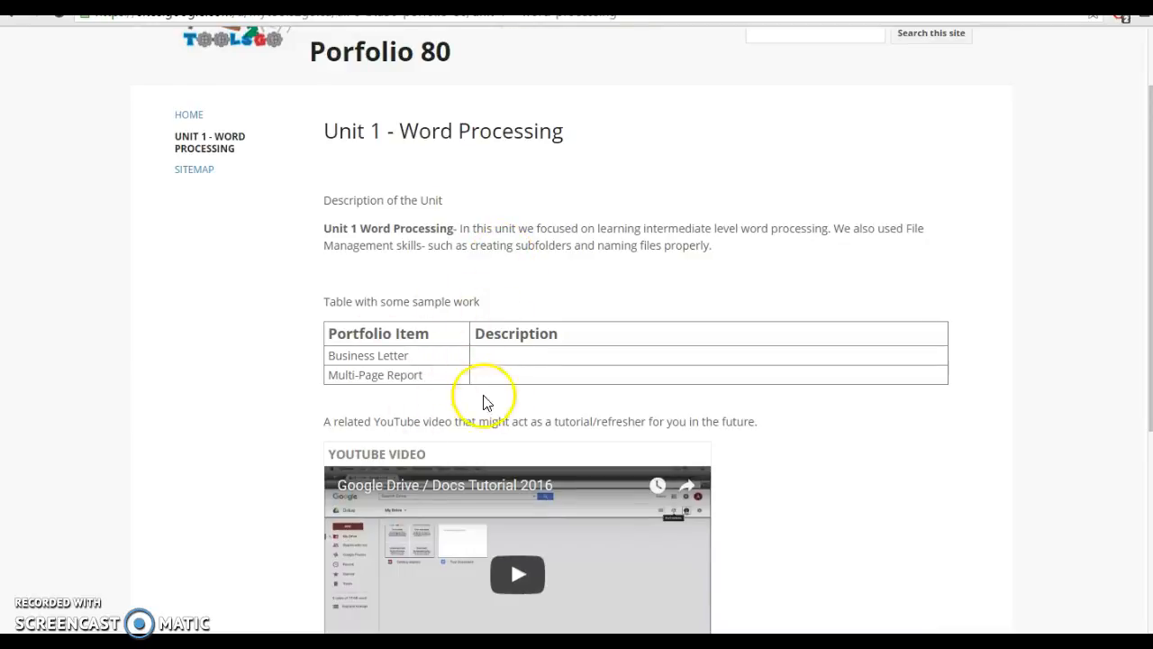
scroll(417, 383, "down", 3)
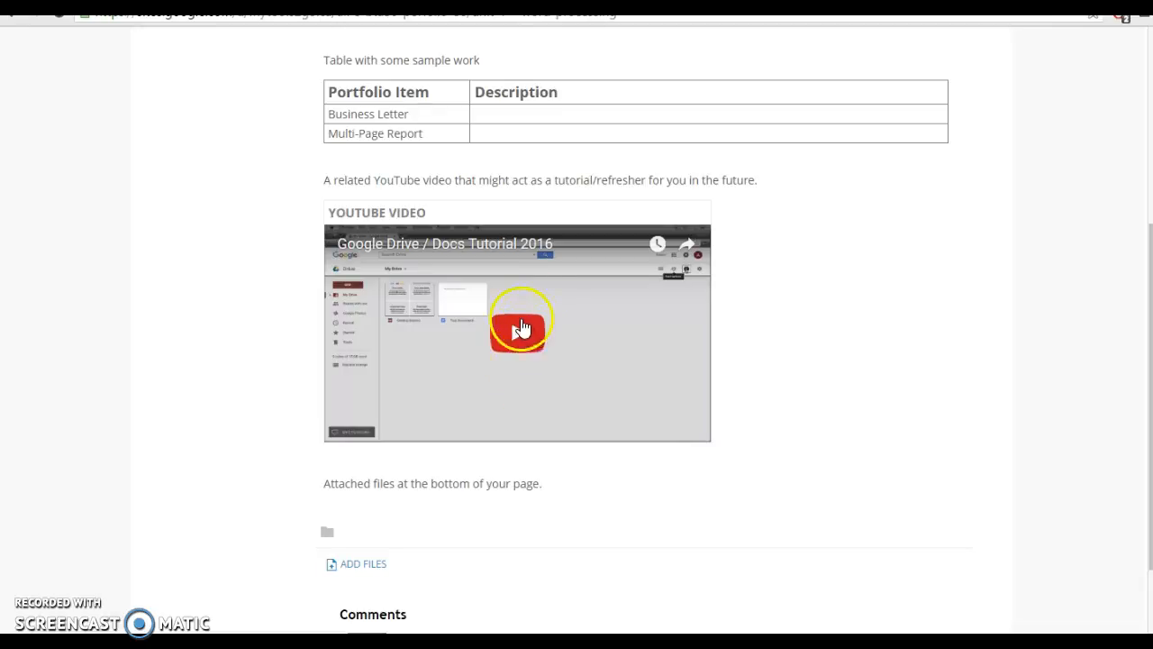
scroll(513, 441, "down", 2)
scroll(513, 441, "up", 3)
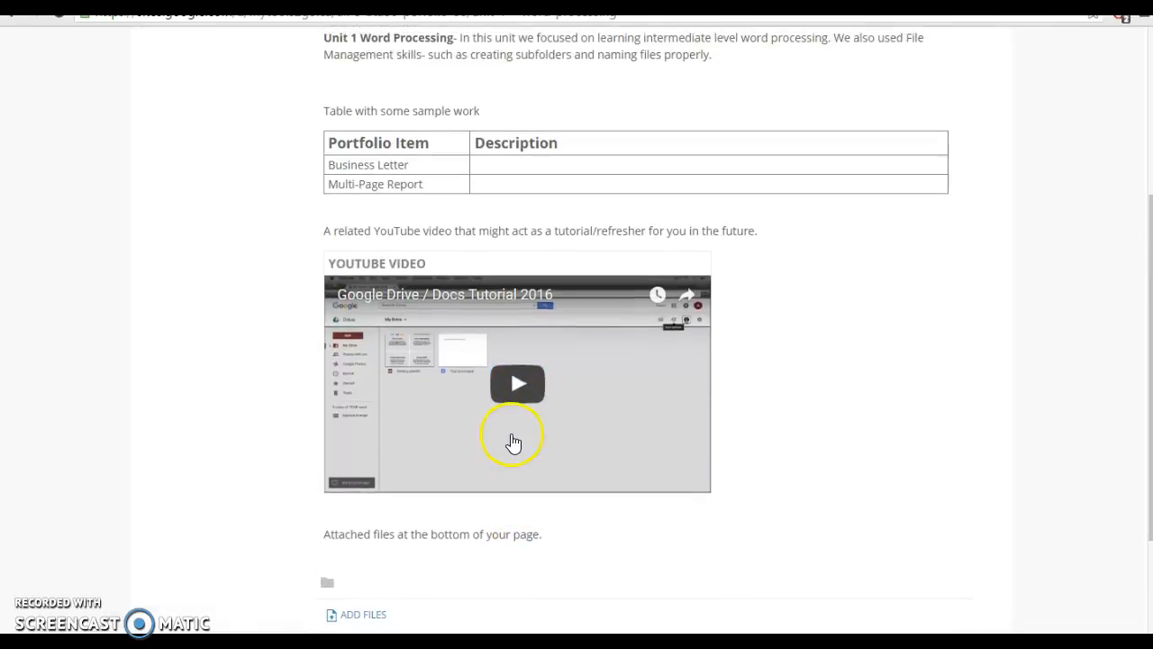
scroll(512, 443, "up", 1)
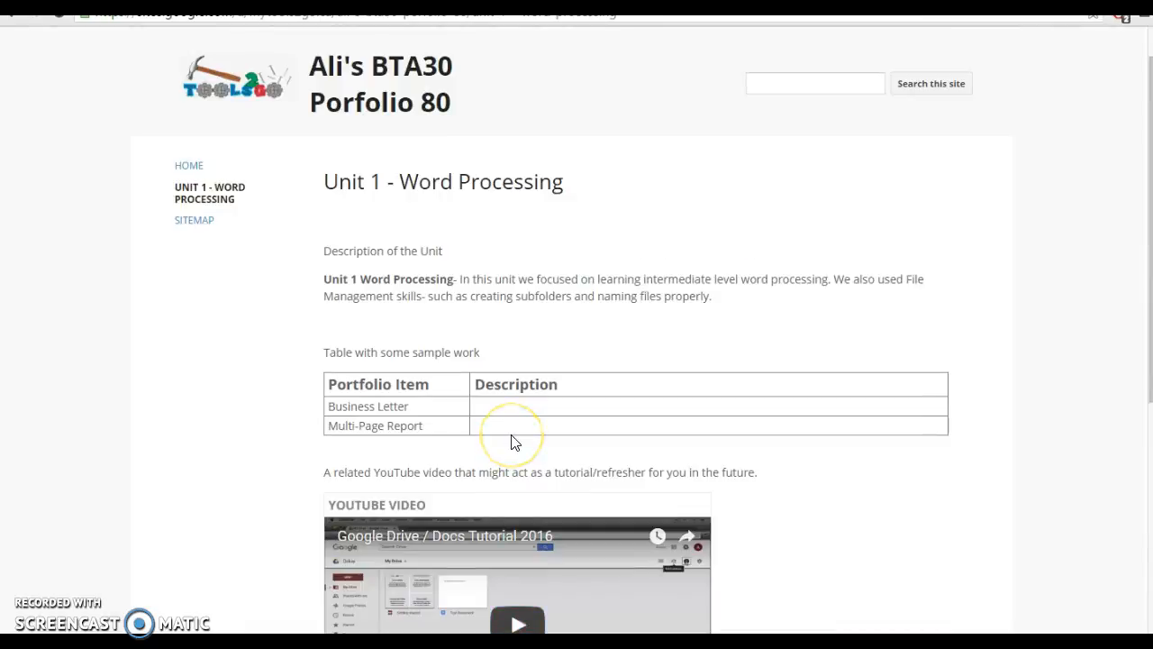
scroll(63, 629, "down", 4)
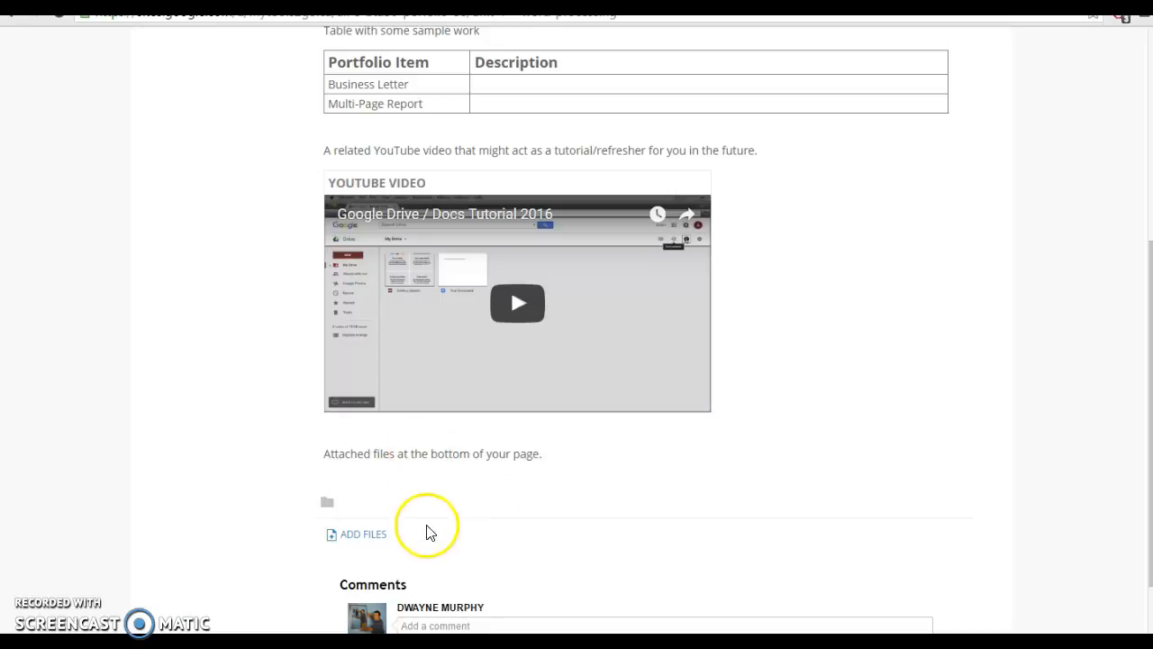
scroll(420, 535, "up", 2)
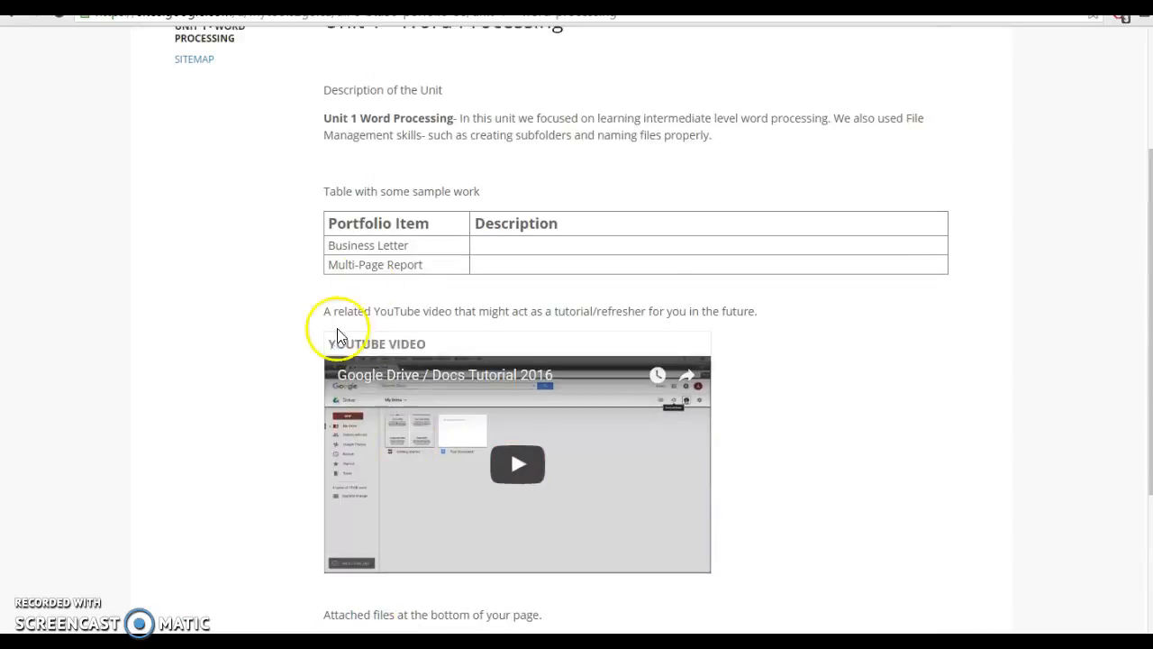
scroll(373, 515, "down", 2)
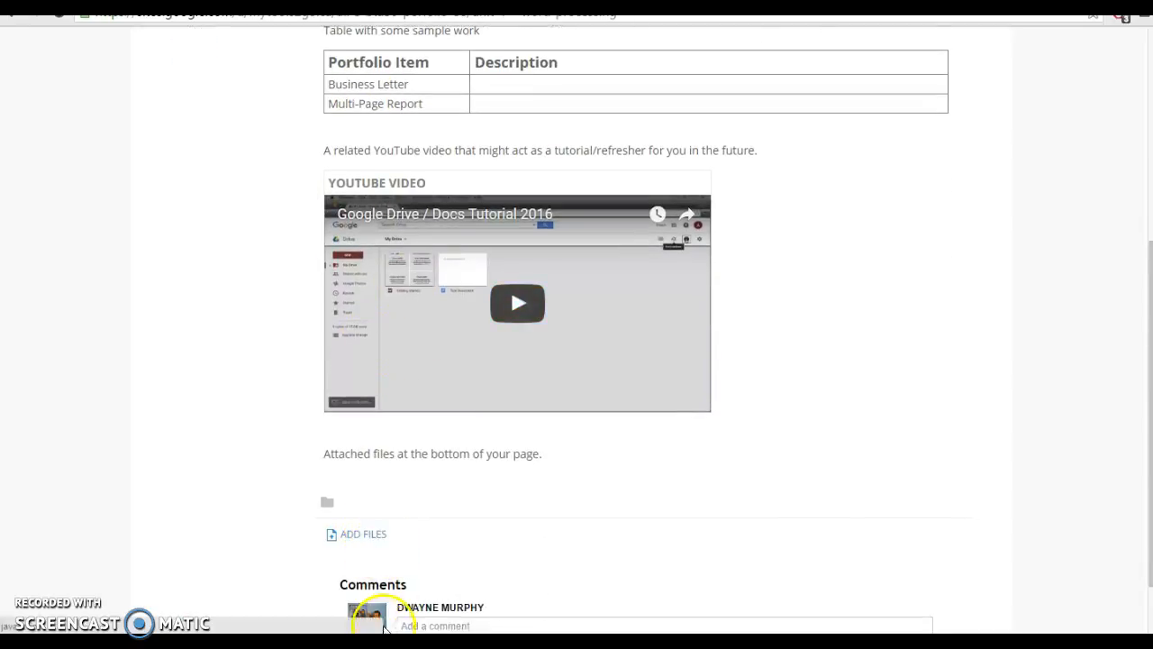
Attach the business letter .docx file from the Desktop folder to the Unit 1 page
left_click(365, 535)
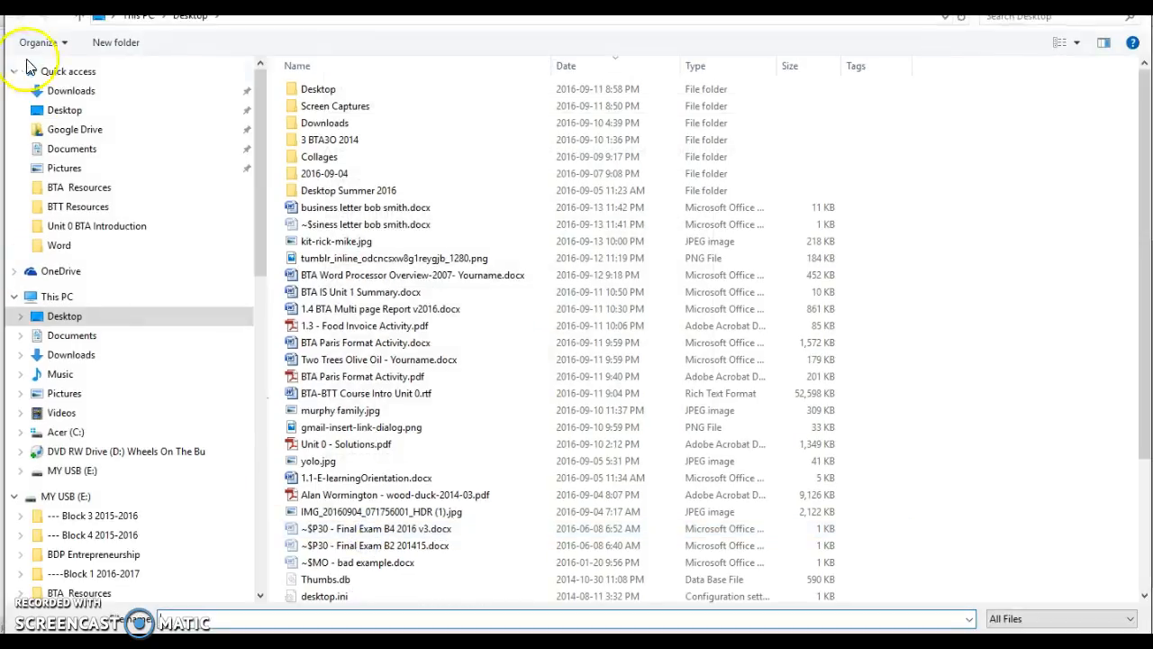
left_click(74, 115)
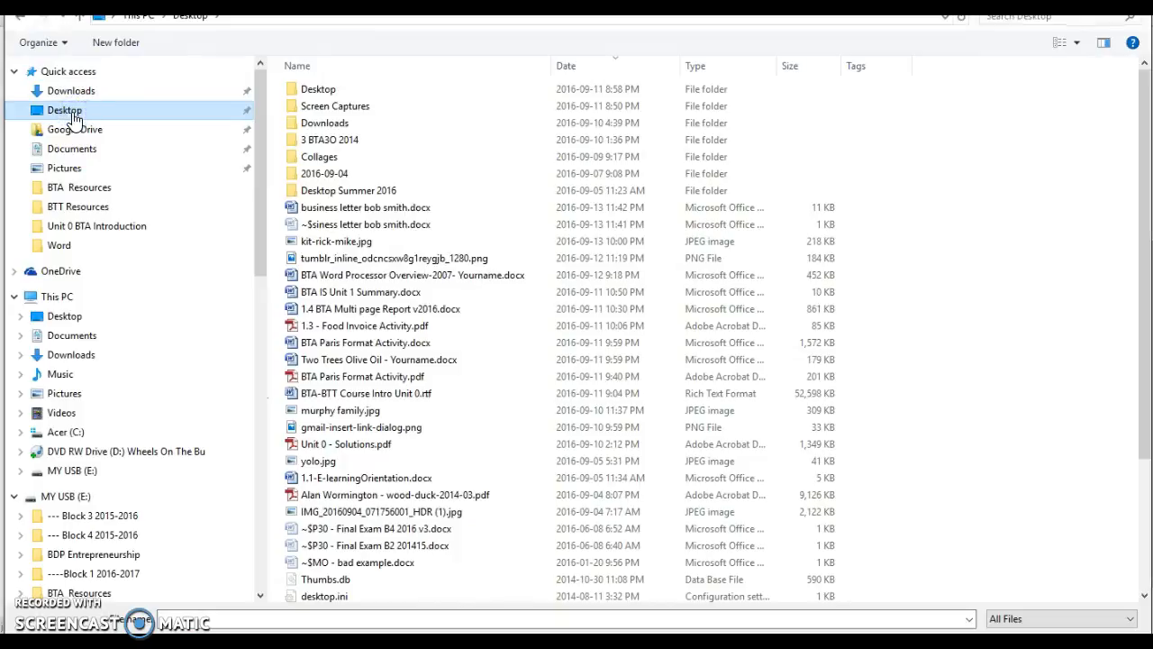
left_click(379, 207)
key("Return")
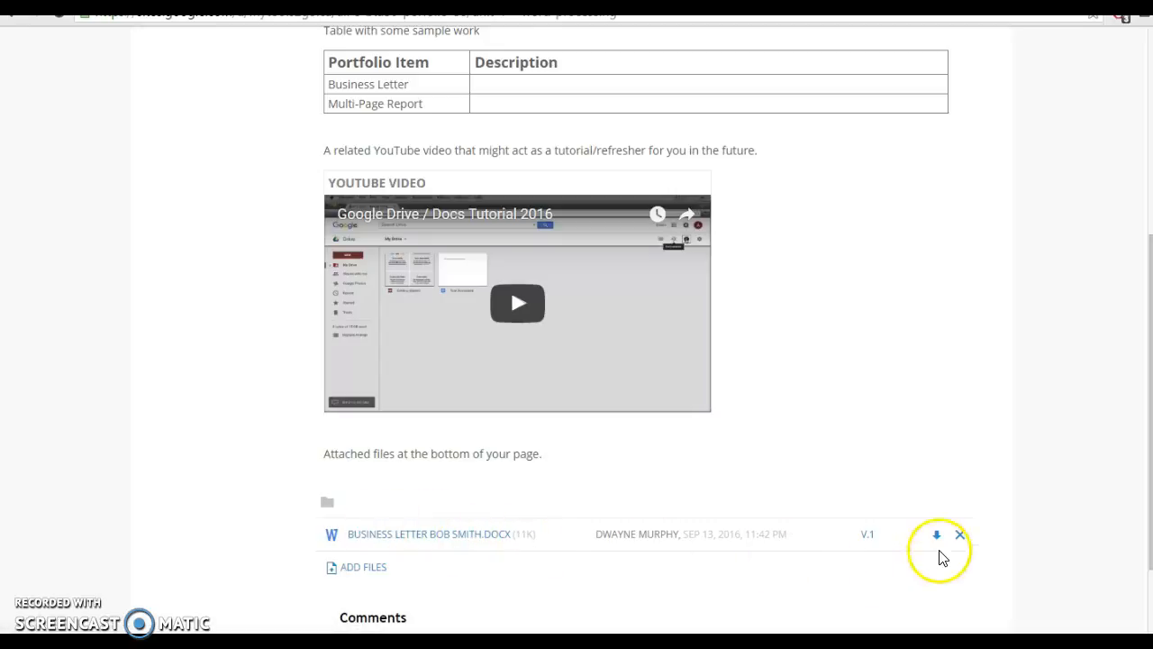
Open the attached business letter document from the page's attachments list
scroll(445, 597, "down", 2)
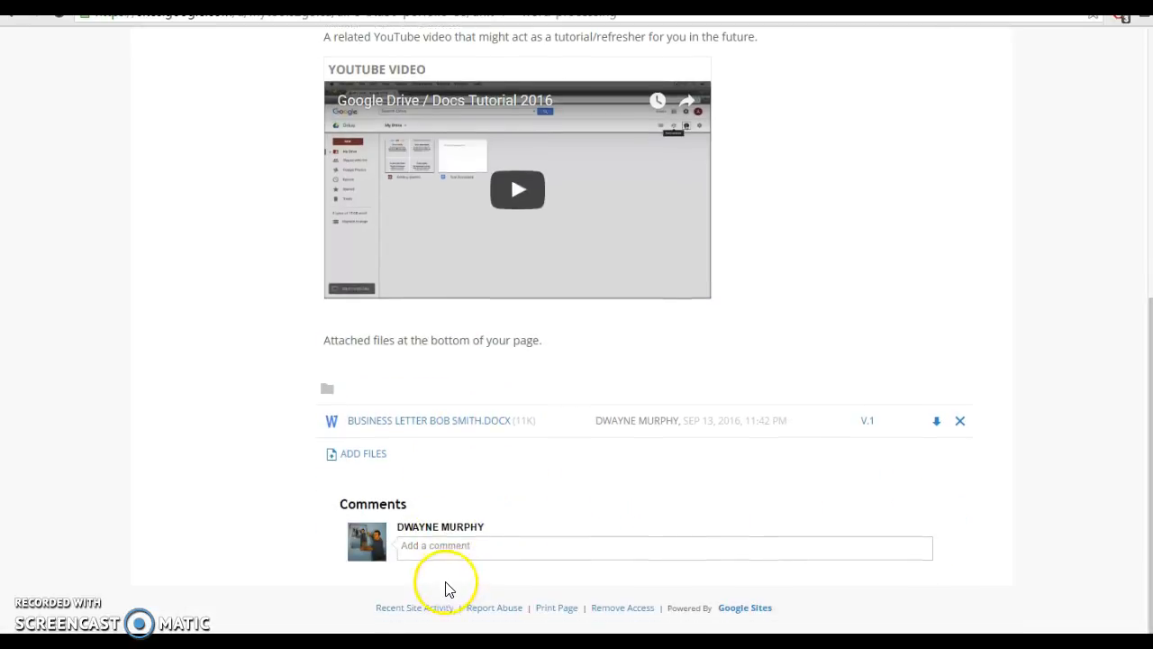
left_click(442, 424)
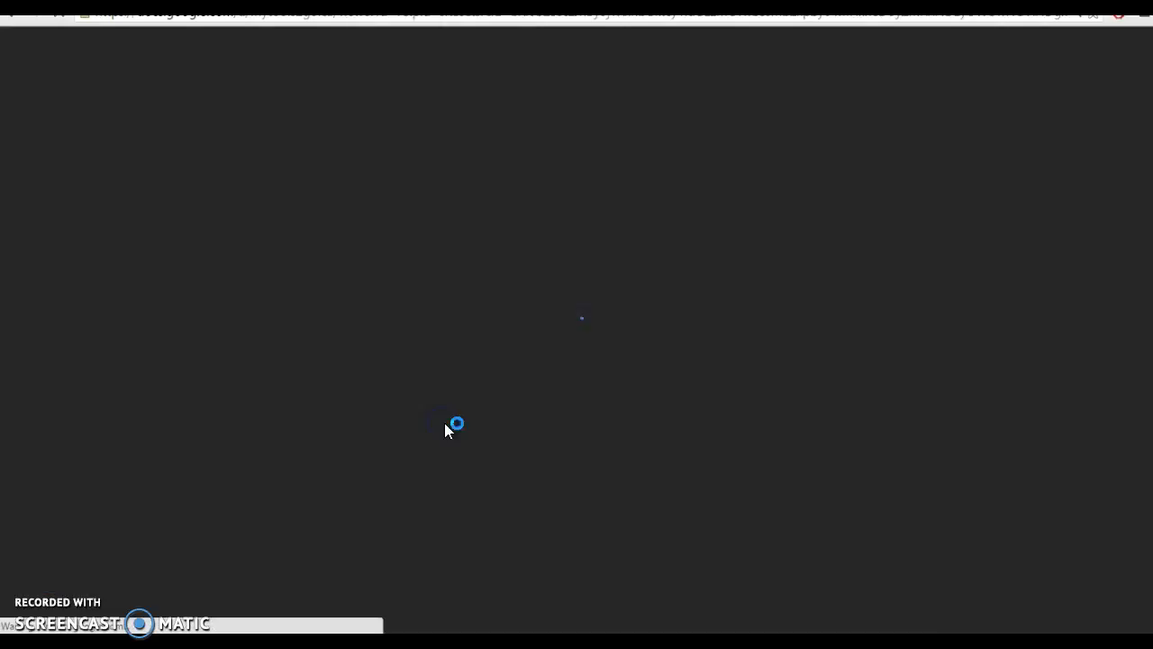
Look over the opened business letter and return to the Unit 1 - Word Processing page
scroll(443, 411, "down", 2)
scroll(442, 411, "up", 2)
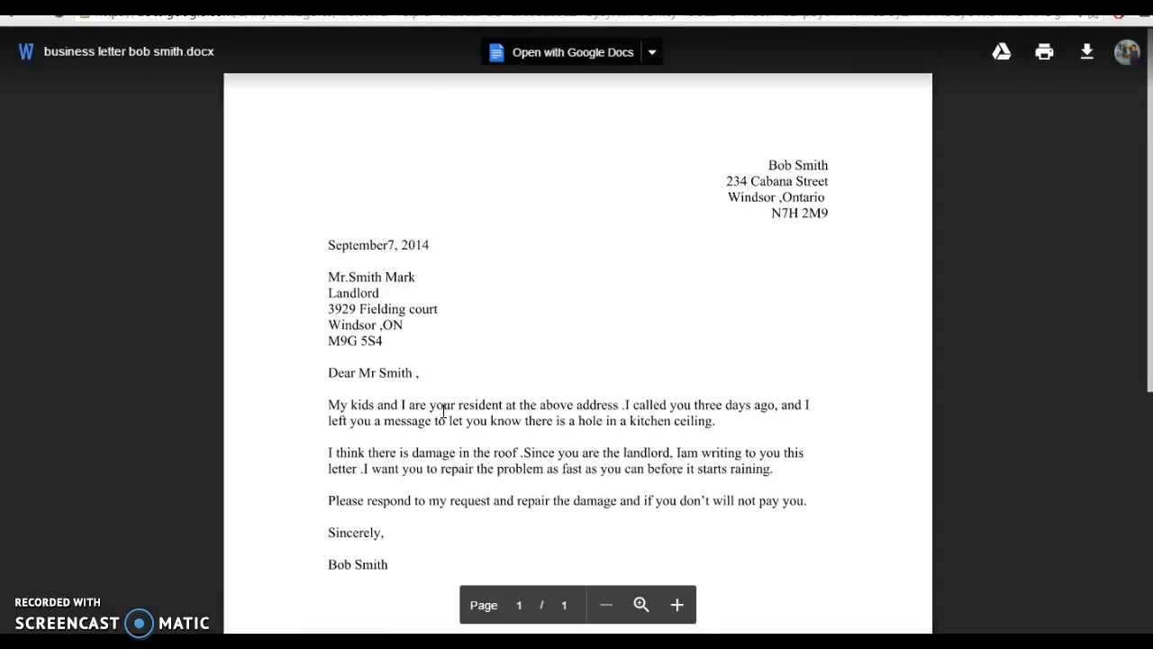
scroll(442, 412, "down", 1)
scroll(443, 412, "up", 1)
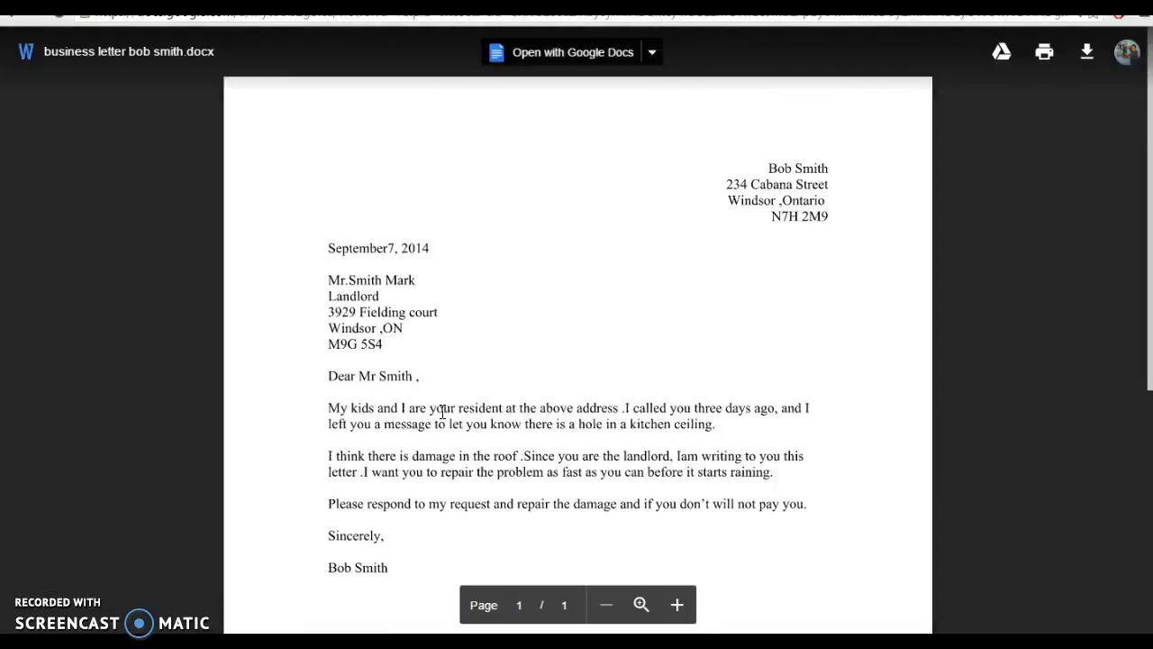
left_click(13, 17)
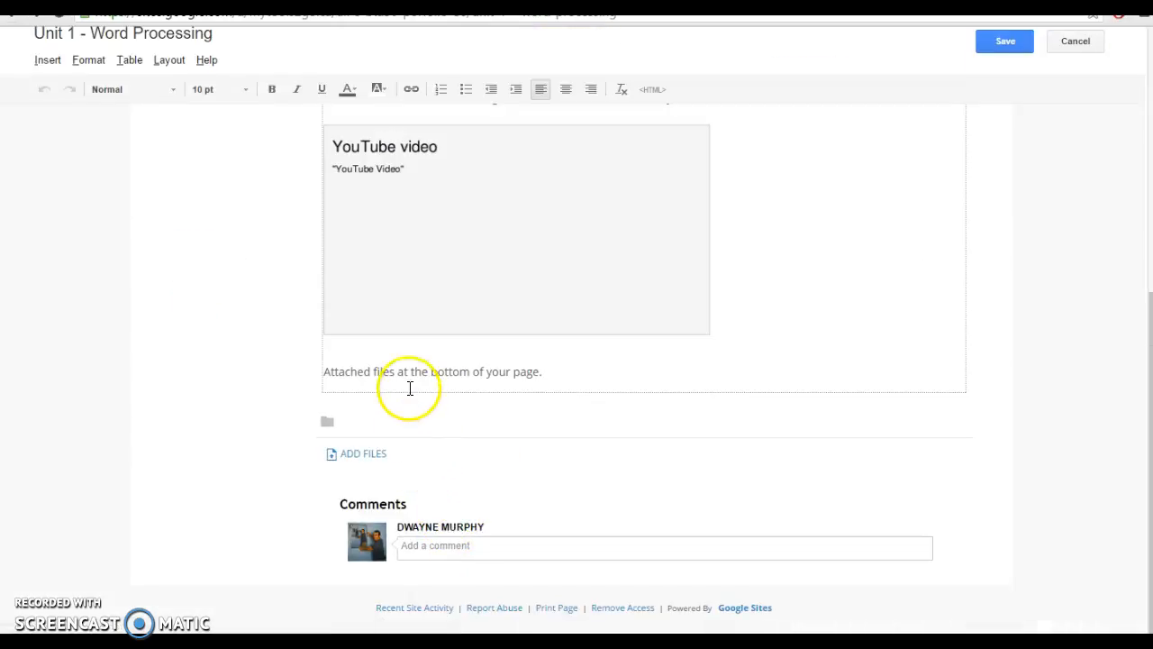
Reload the Unit 1 - Word Processing page outside edit mode and check its attachments list and content
scroll(412, 391, "up", 5)
scroll(412, 394, "down", 3)
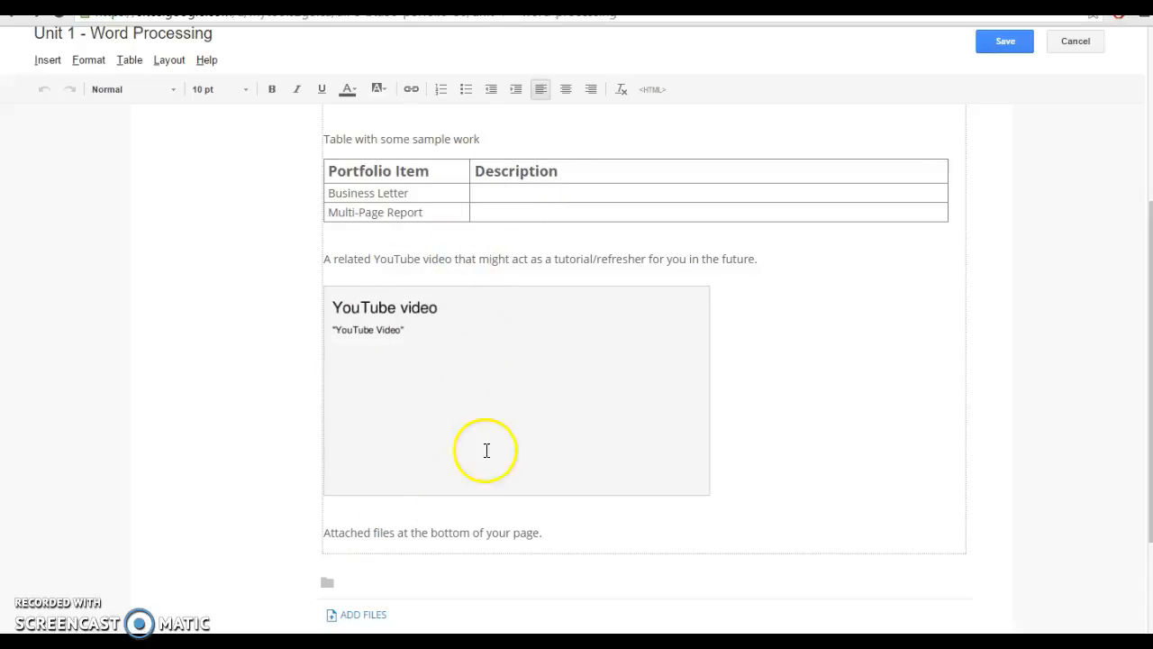
scroll(473, 450, "down", 2)
left_click(317, 16)
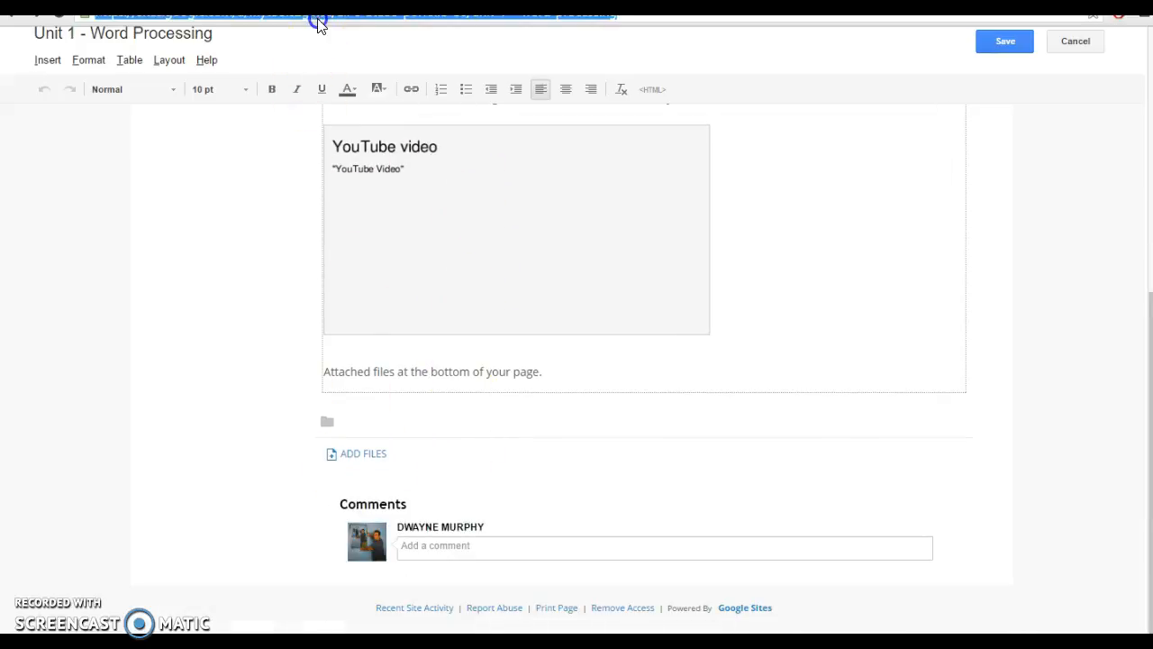
key("Return")
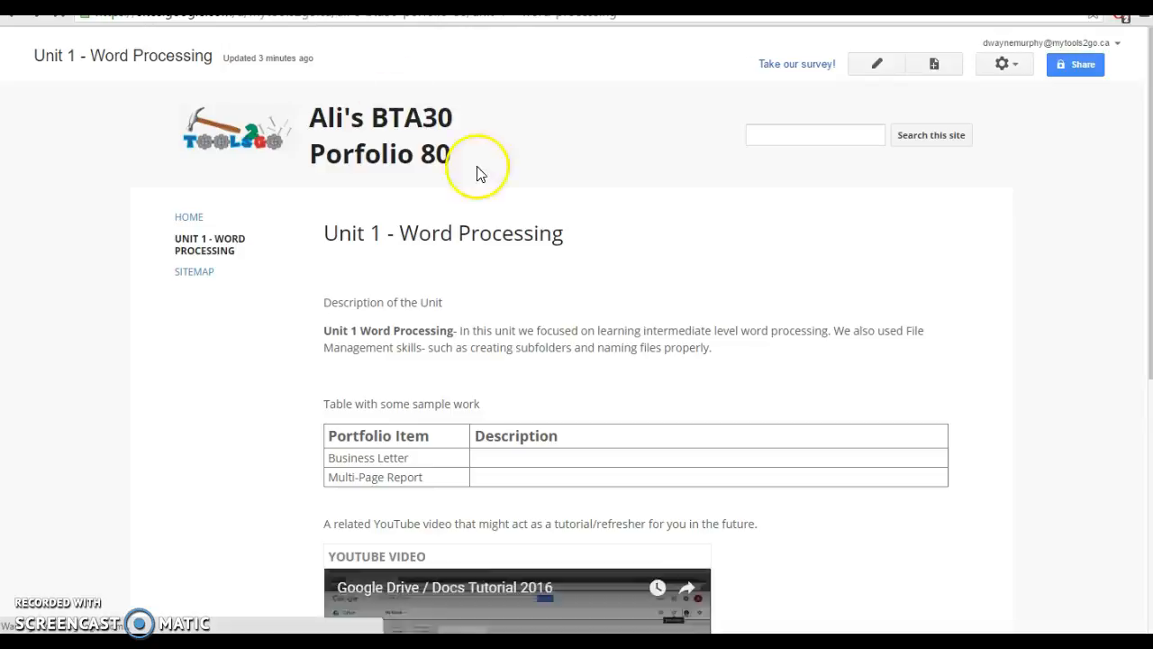
scroll(504, 267, "down", 5)
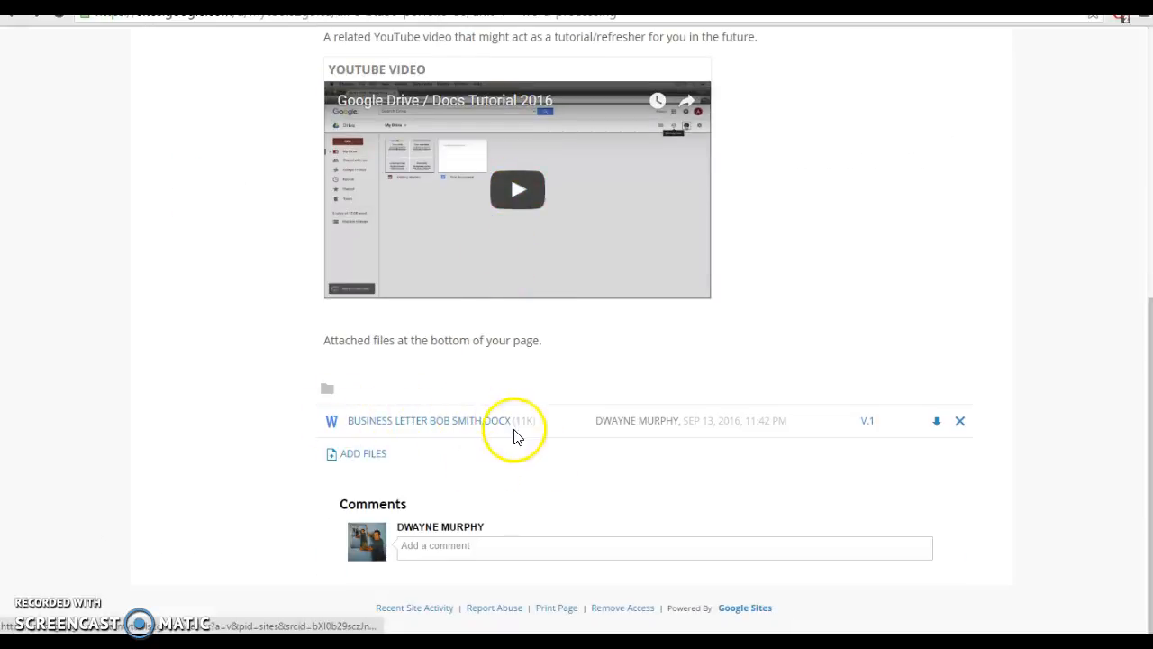
scroll(514, 433, "up", 5)
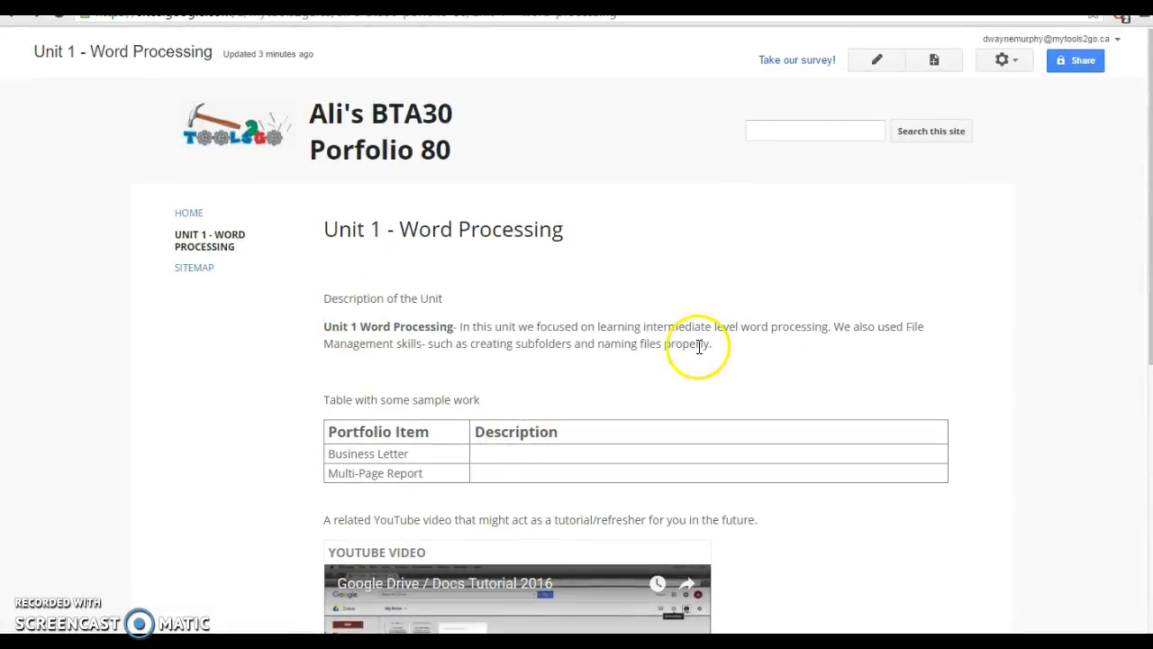
Start creating a new page in the portfolio site
left_click(934, 62)
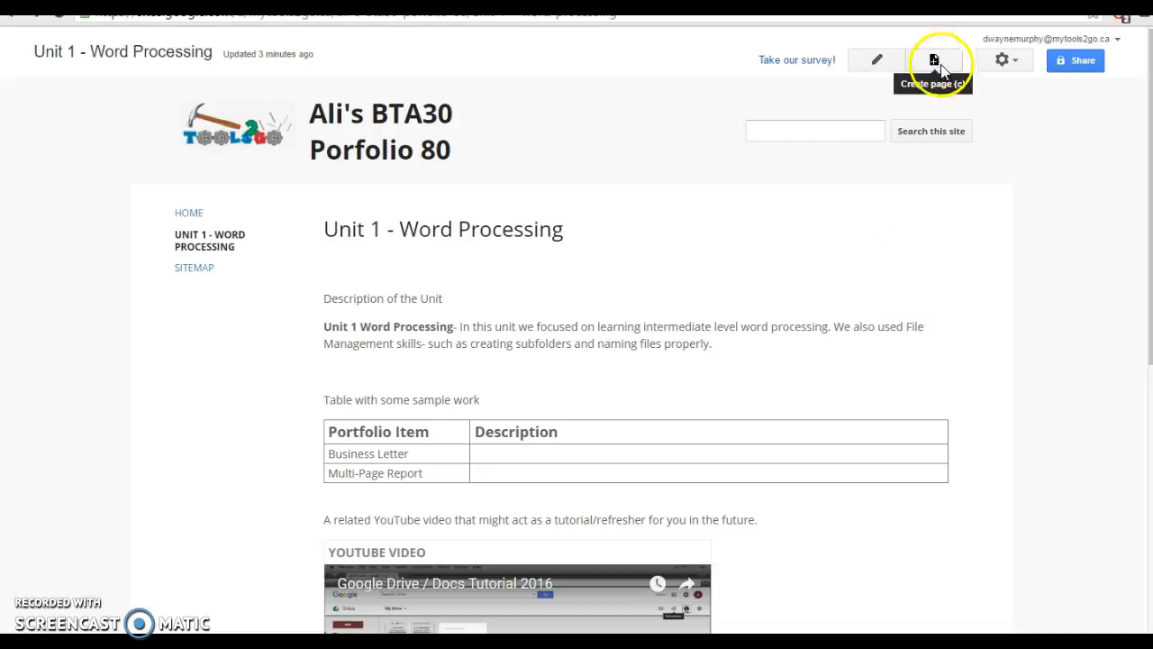